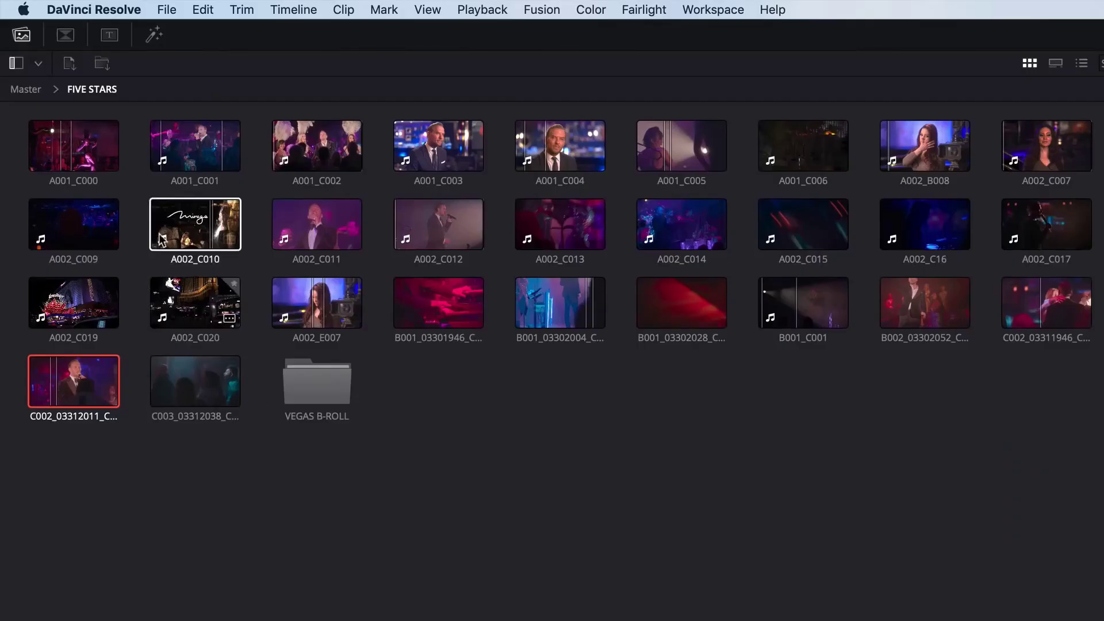
# - Add the Pop Warm Intro title after the last clip on track 1 and play the timeline
pyautogui.click(66, 37)
pyautogui.click(109, 36)
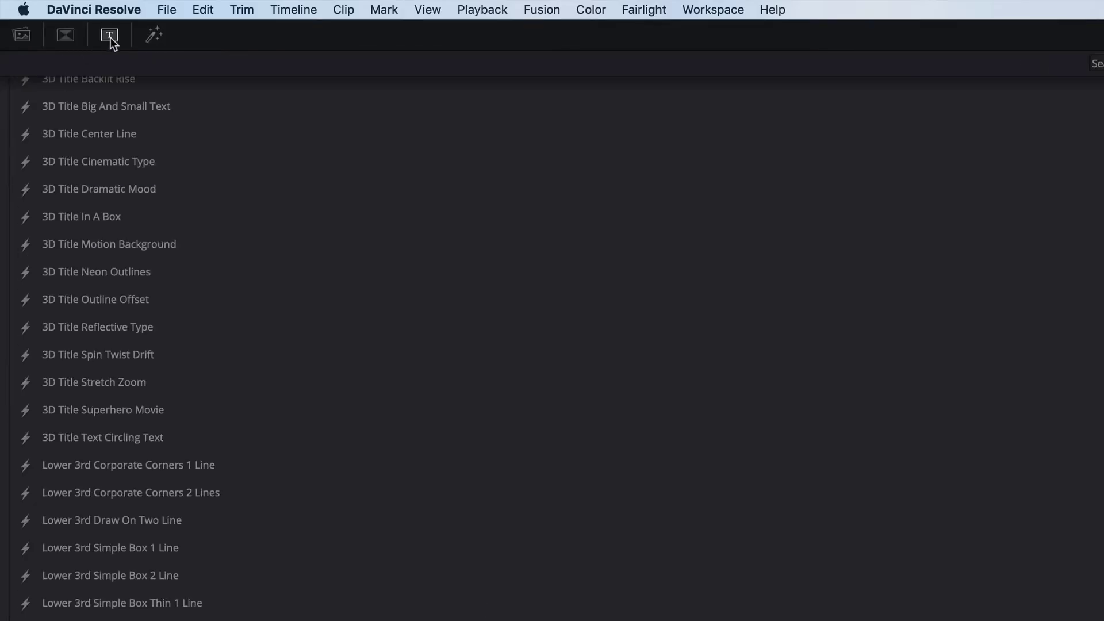
pyautogui.click(154, 35)
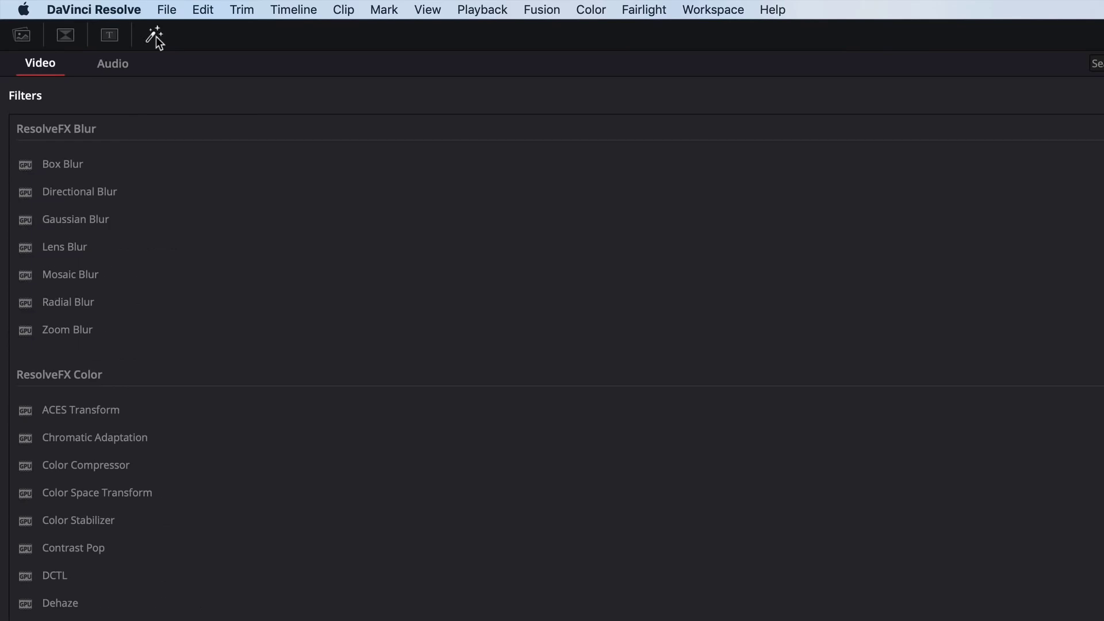
pyautogui.click(109, 37)
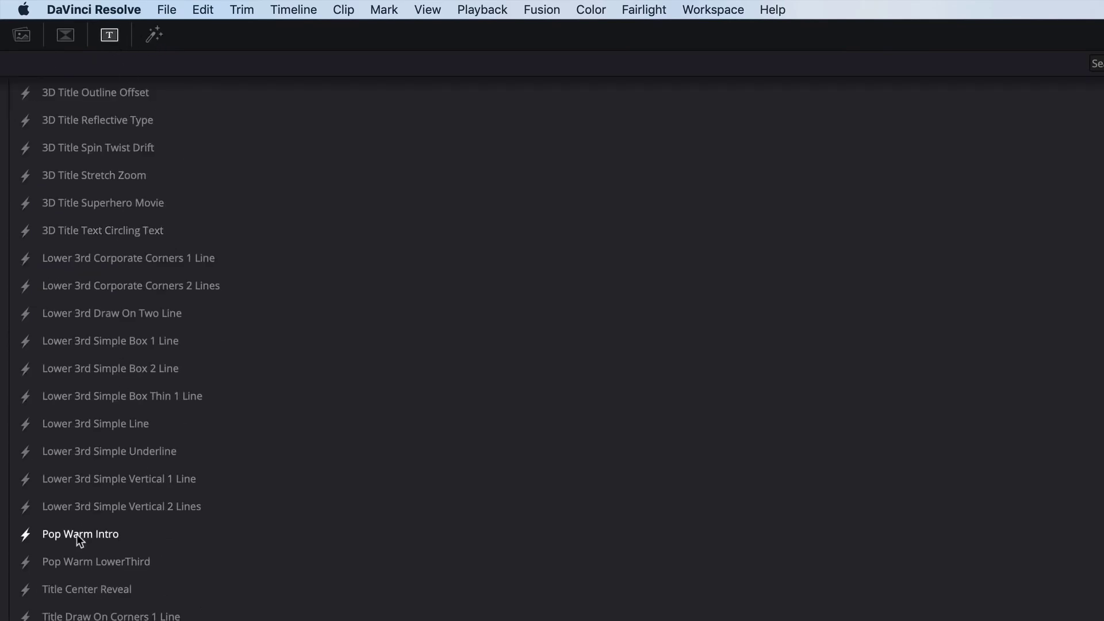
pyautogui.moveTo(77, 533); pyautogui.dragTo(665, 582)
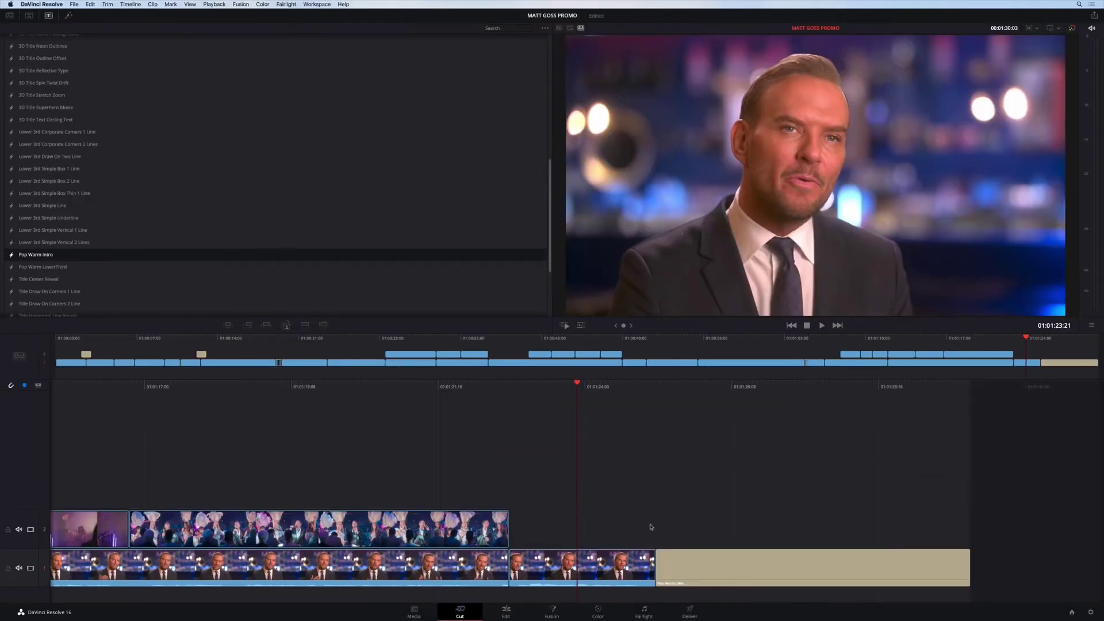
pyautogui.press('space')
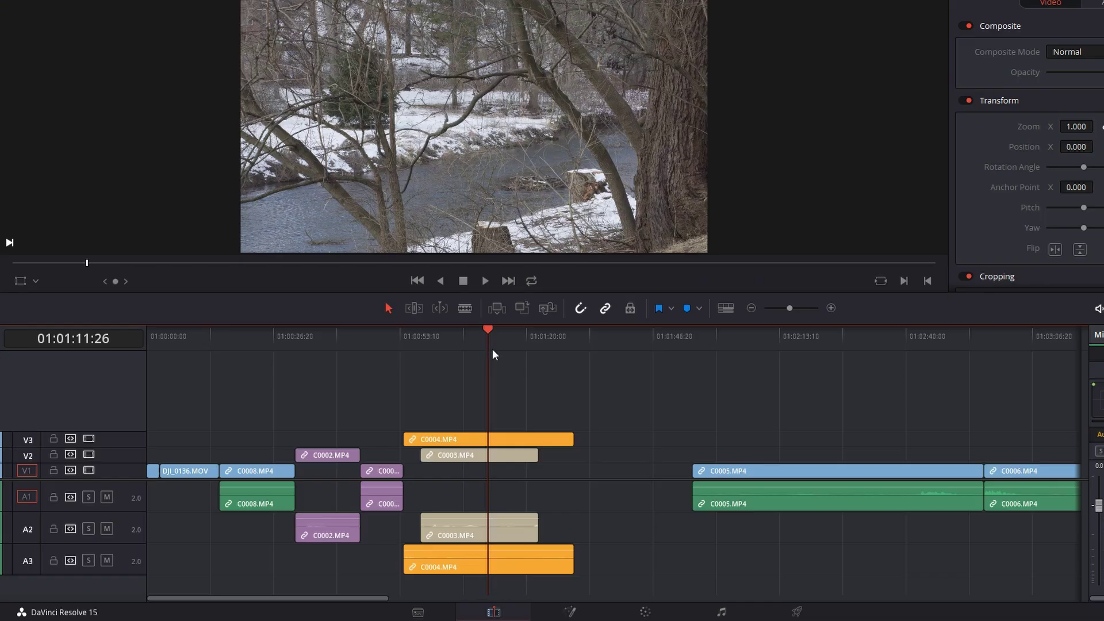
# - Try to ripple-trim the ends of the stacked C0003 and C0004 clips to the playhead at 01:01:11:26
pyautogui.click(526, 379)
pyautogui.hotkey('ctrl', 'shift', ']')
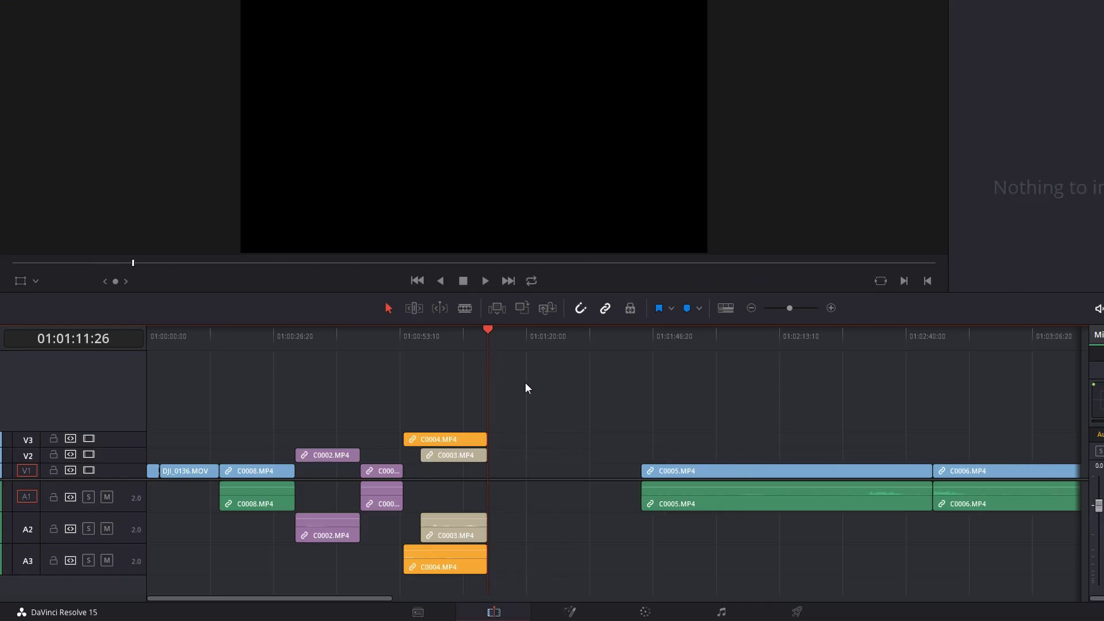
pyautogui.hotkey('ctrl', 'z')
pyautogui.hotkey('ctrl', 'shift', 'z')
pyautogui.hotkey('ctrl', 'z')
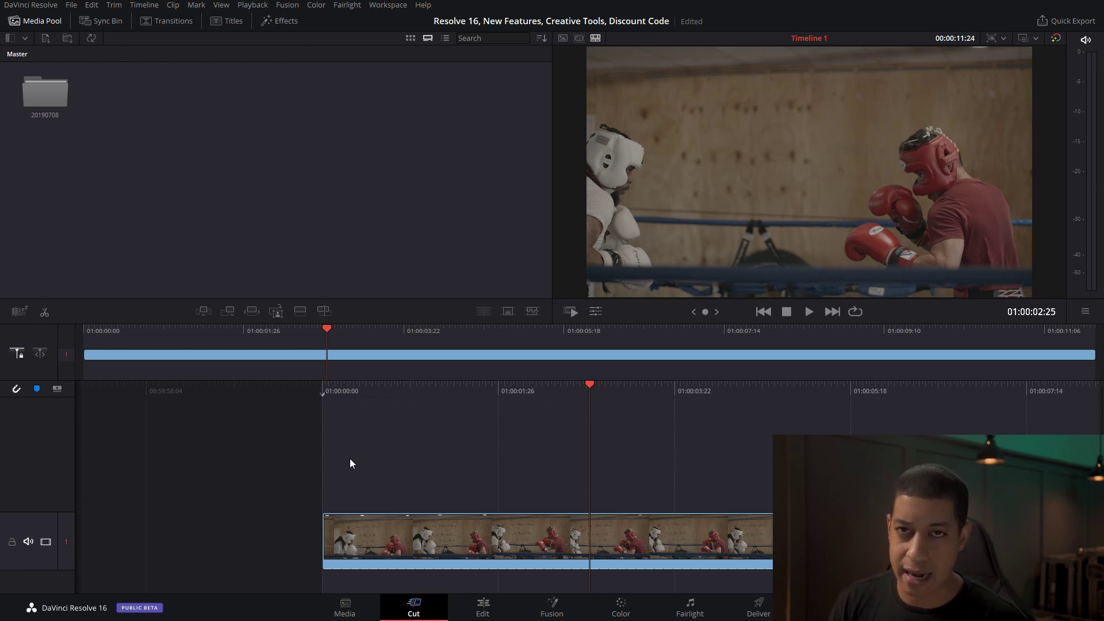
# - Show the display choices for the full screen viewer
pyautogui.click(388, 5)
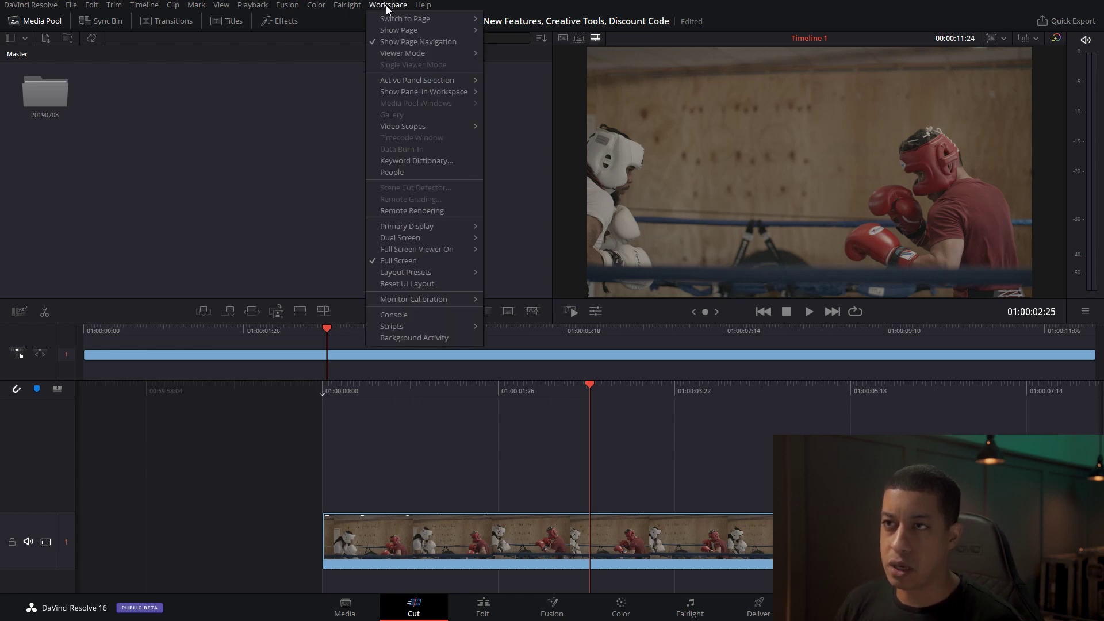
pyautogui.moveTo(427, 252)
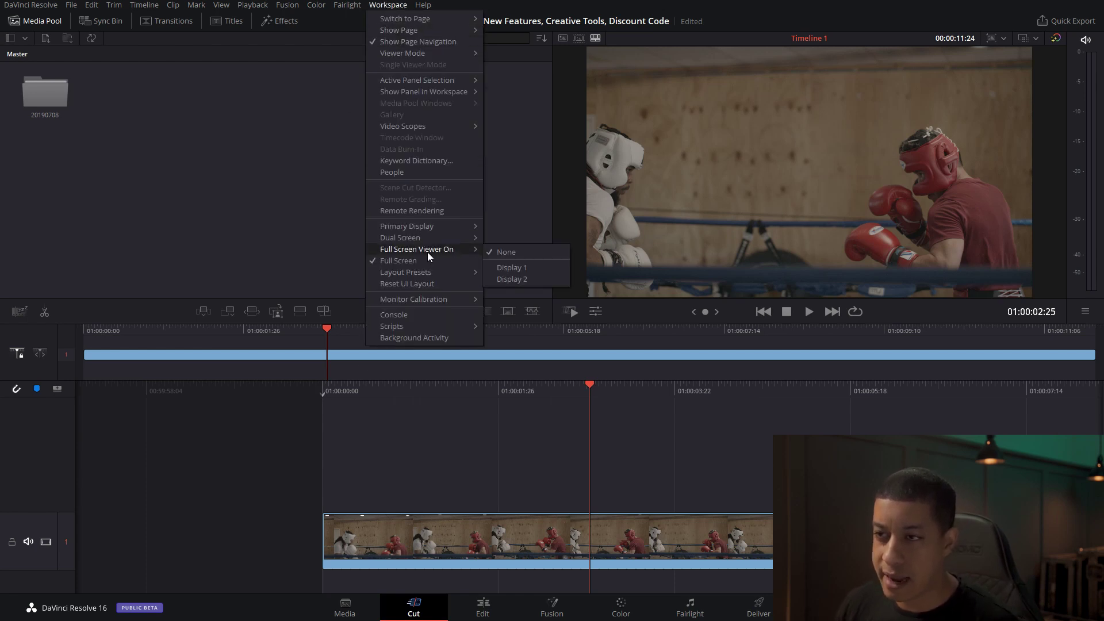
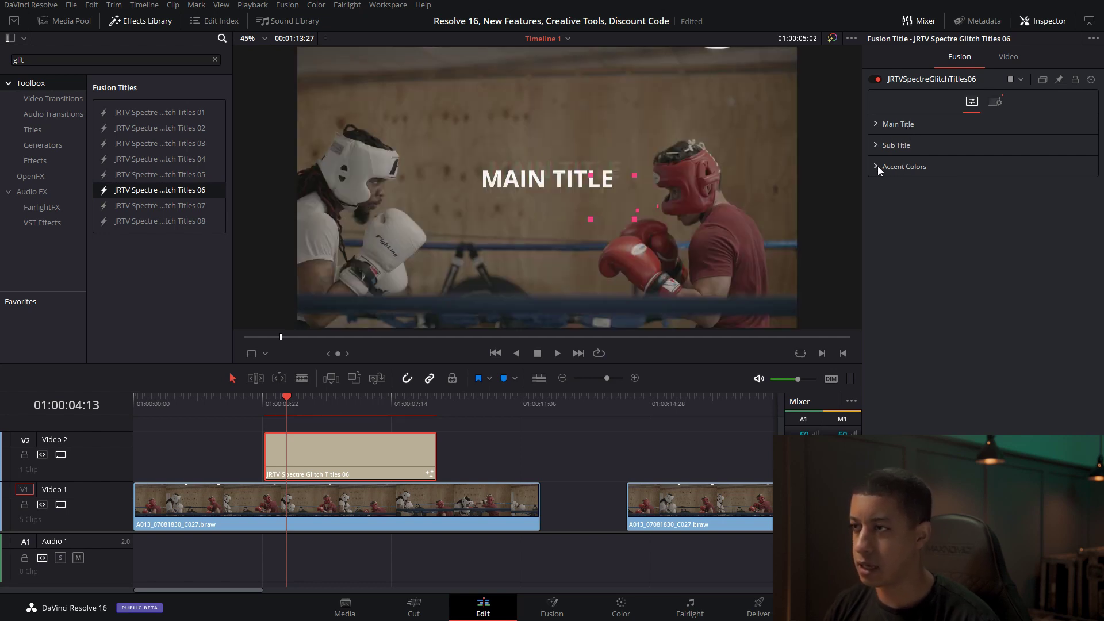
# - Expand the Accent Colors of the Spectre Glitch Titles 06 clip and scrub through its animation
pyautogui.click(878, 166)
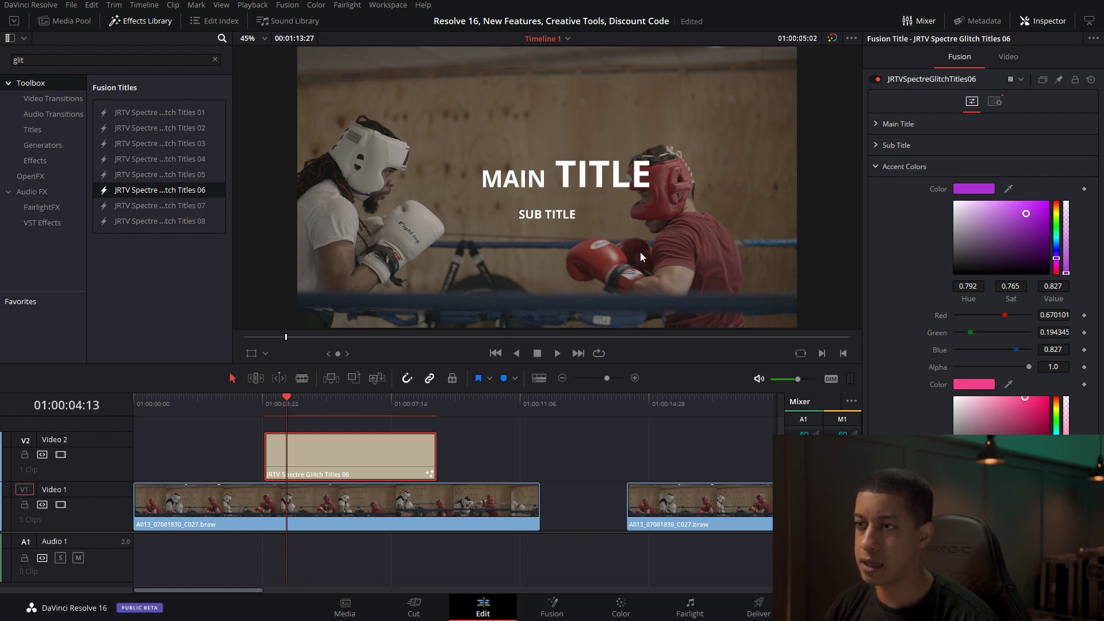
pyautogui.click(322, 416)
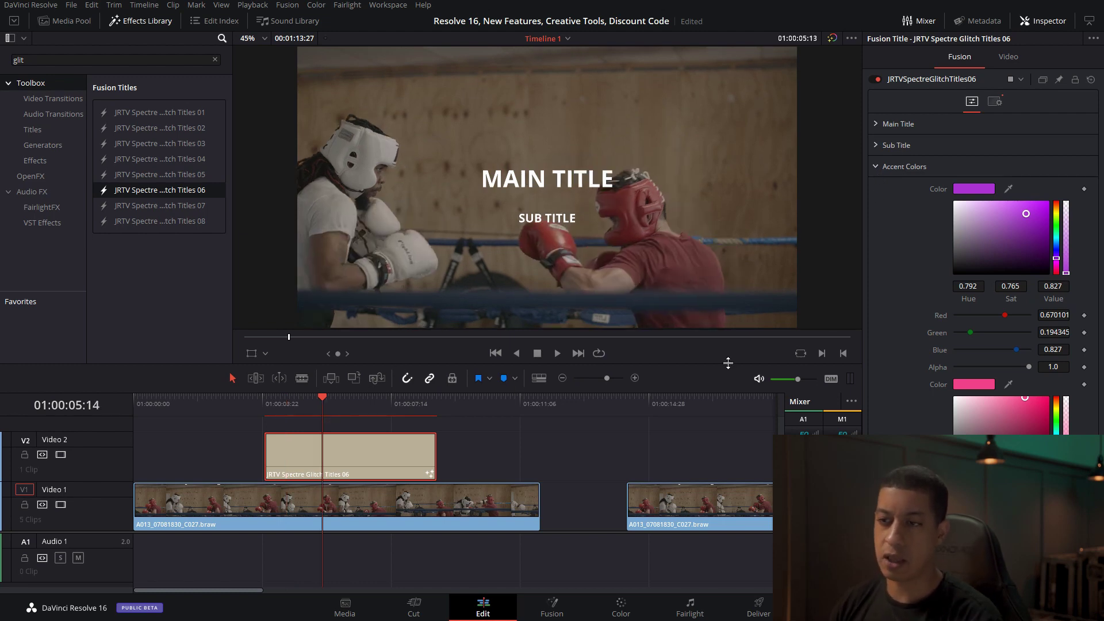
pyautogui.click(340, 404)
pyautogui.click(364, 406)
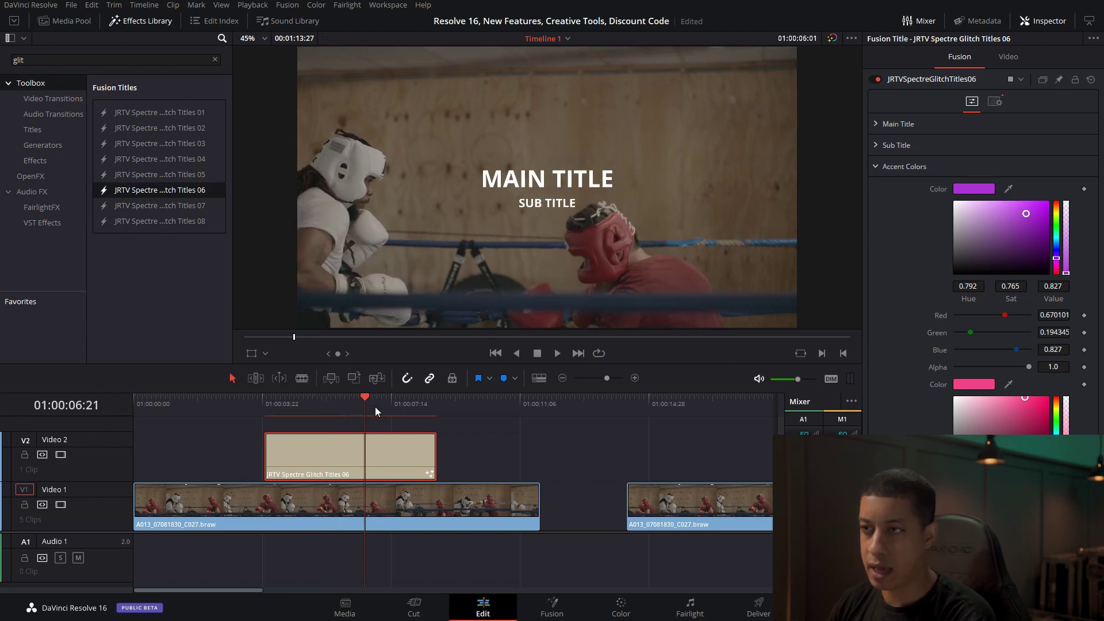
pyautogui.click(380, 408)
pyautogui.click(369, 408)
pyautogui.click(378, 408)
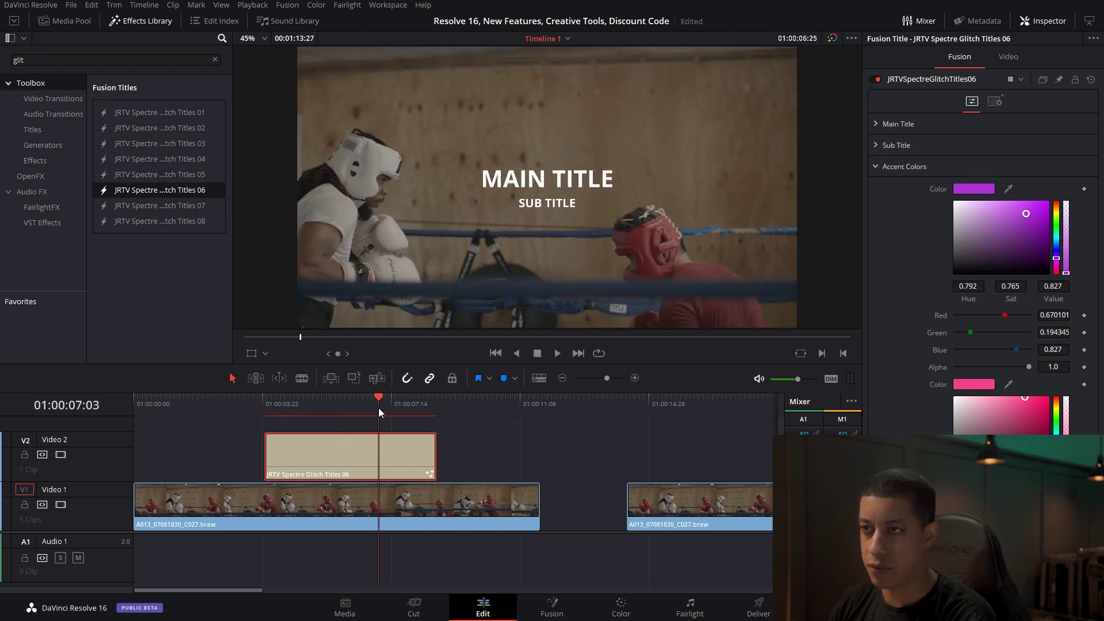
pyautogui.moveTo(379, 409); pyautogui.dragTo(418, 409)
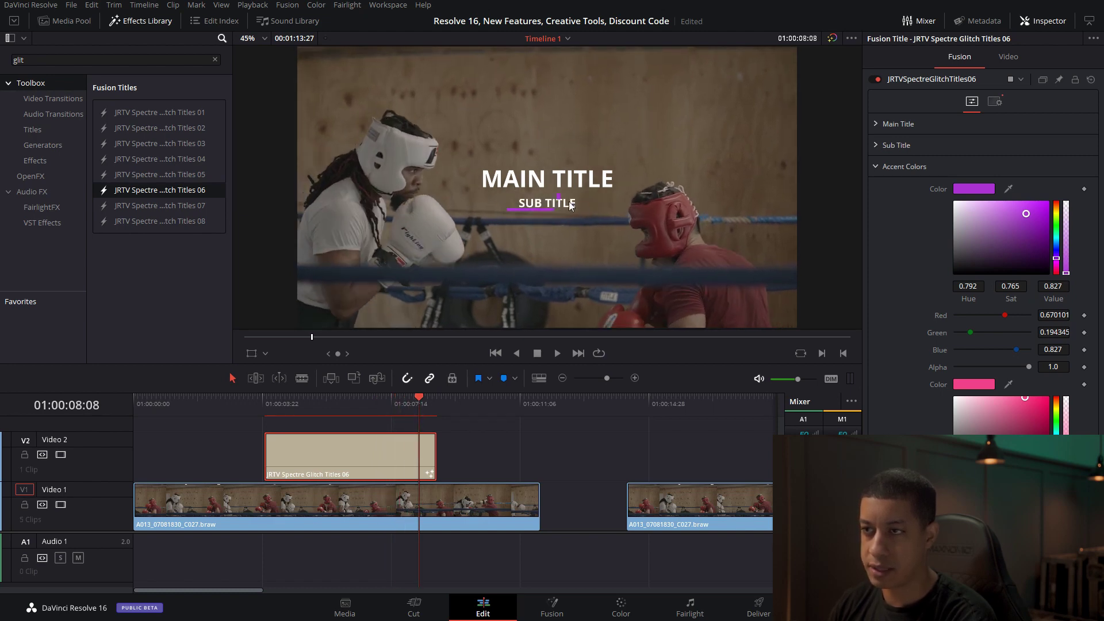
pyautogui.moveTo(337, 401)
pyautogui.mouseDown()
pyautogui.moveTo(303, 405)
pyautogui.moveTo(330, 408)
pyautogui.mouseUp()
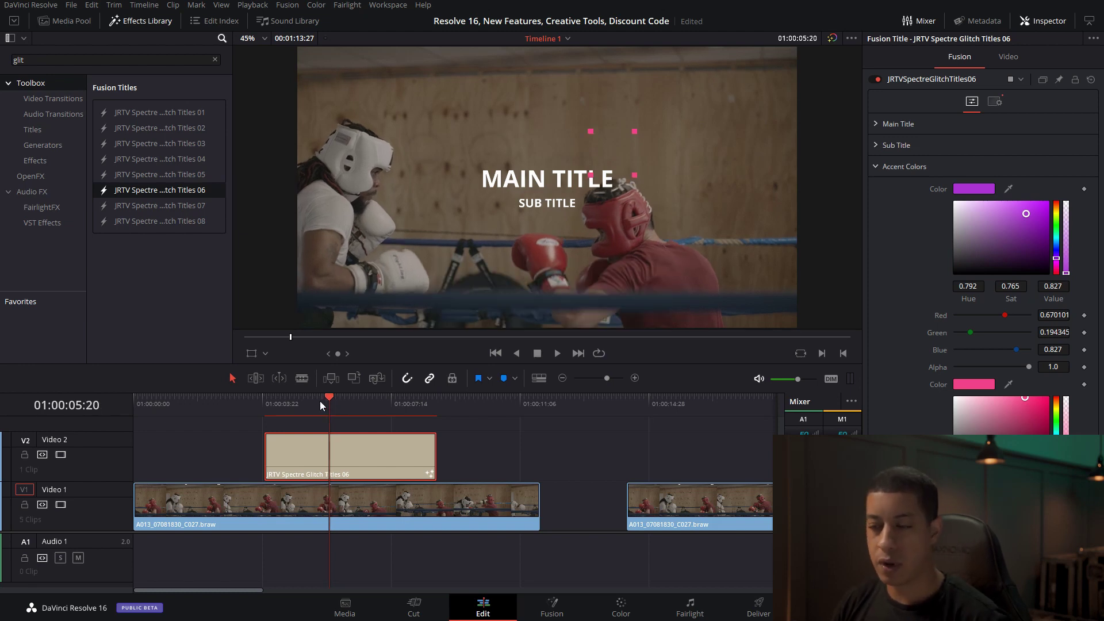
# - Move the Glitch Titles 06 clip near the start of Video 2 and extend its duration to about 10:18
pyautogui.moveTo(347, 459); pyautogui.dragTo(244, 463)
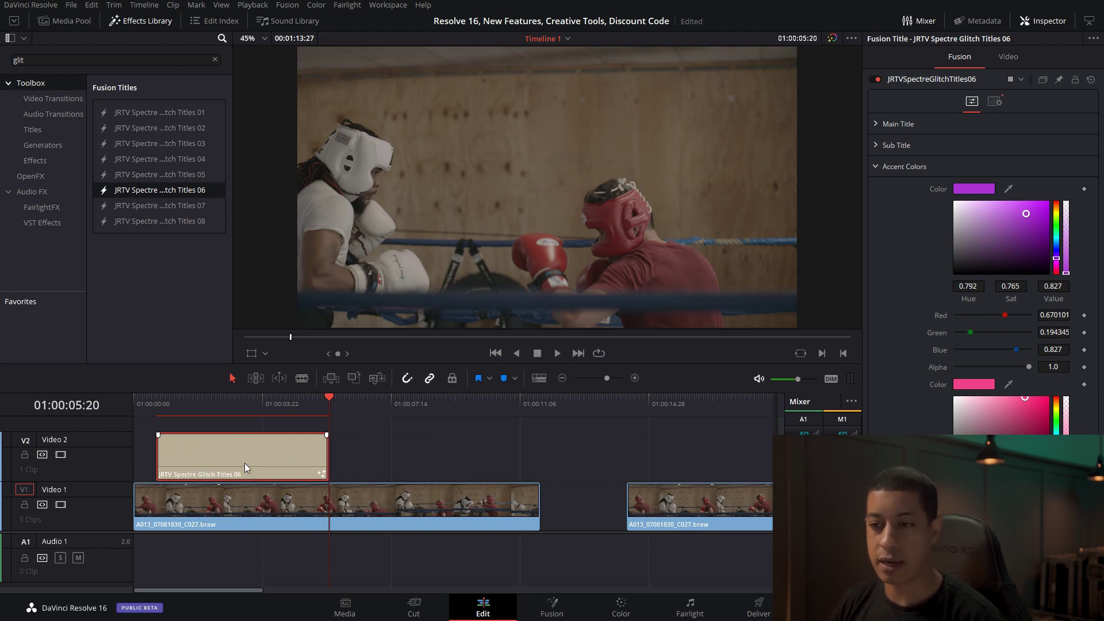
pyautogui.moveTo(328, 458); pyautogui.dragTo(520, 454)
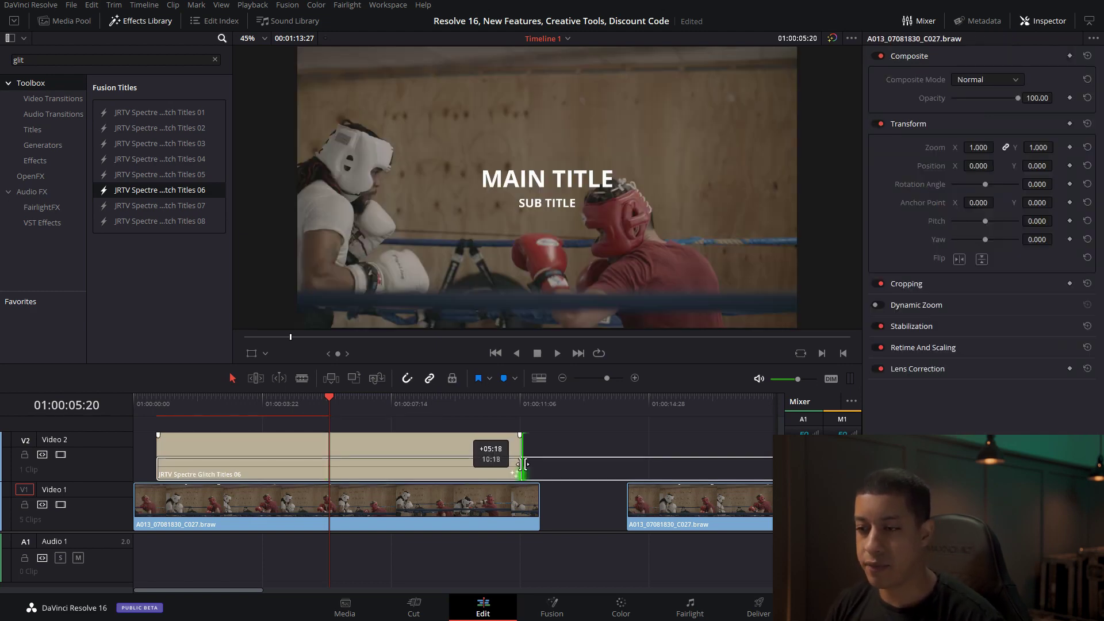
# - Scrub back to the start of the extended Glitch Titles 06 clip and play its animation
pyautogui.click(299, 400)
pyautogui.moveTo(284, 399); pyautogui.dragTo(192, 401)
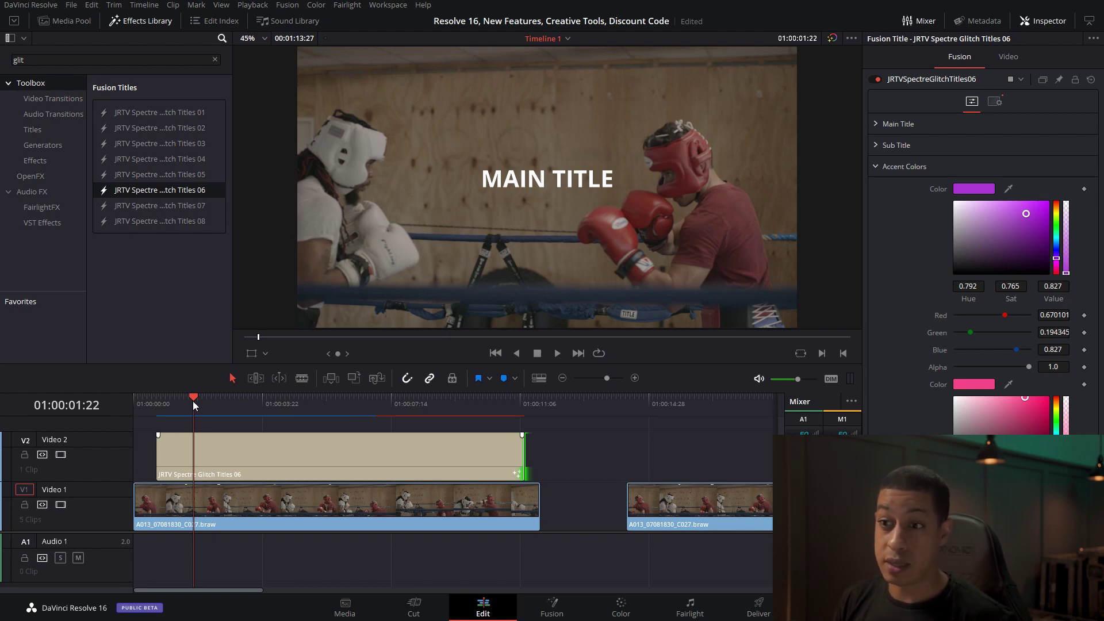
pyautogui.click(153, 403)
pyautogui.press('space')
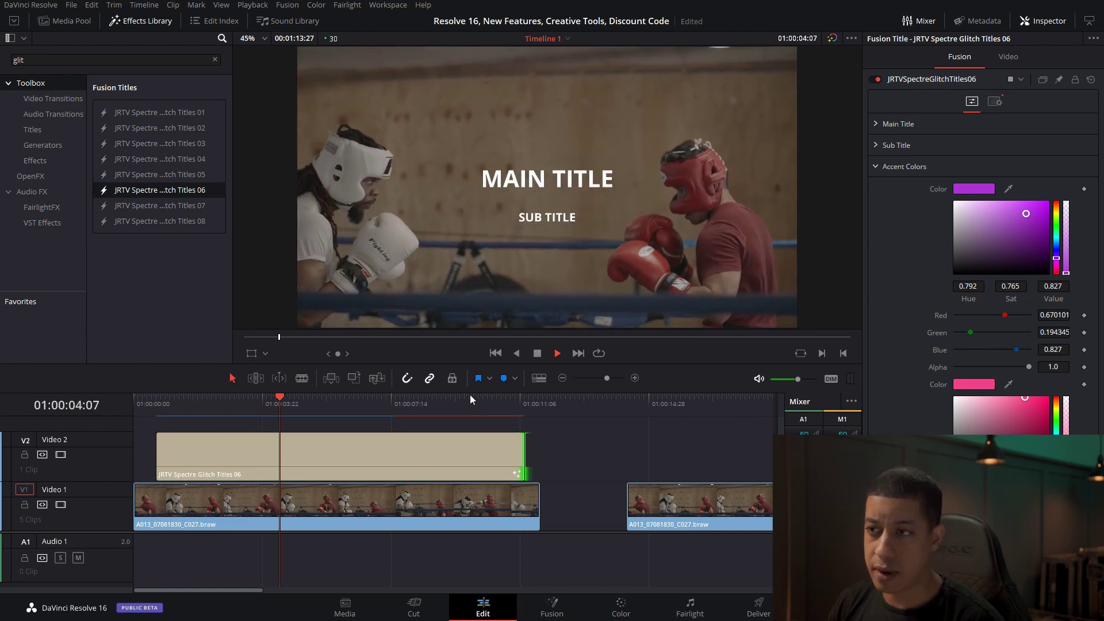
pyautogui.press('space')
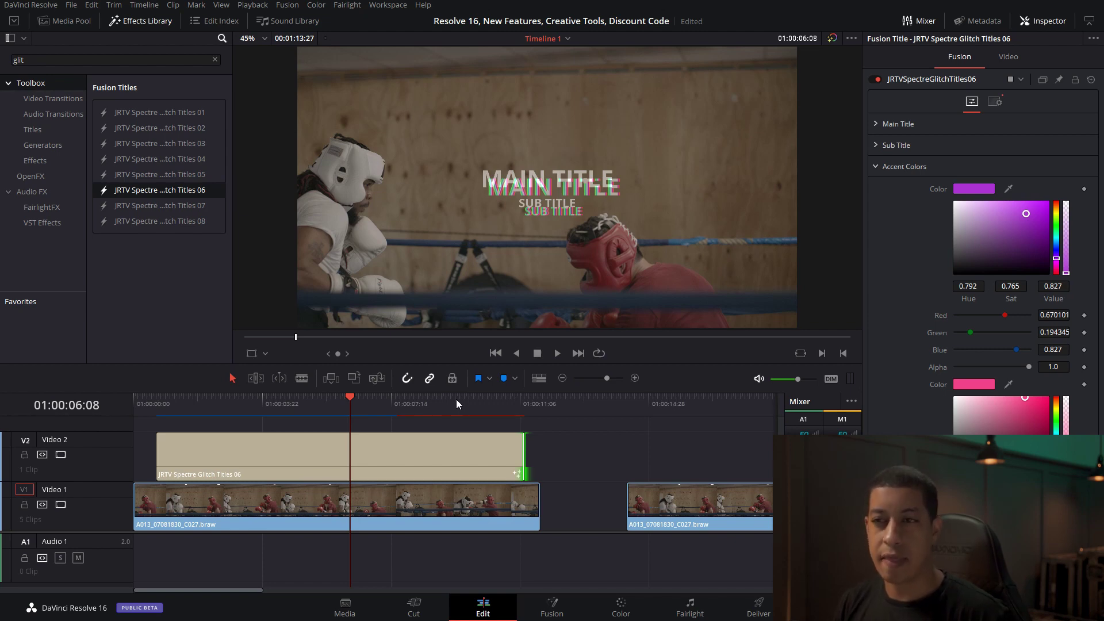
# - Delete the Glitch Titles 06 clip and place JRTV Spectre Glitch Titles 05 on Video 2 in its place
pyautogui.click(454, 443)
pyautogui.press('Delete')
pyautogui.moveTo(174, 173); pyautogui.dragTo(256, 452)
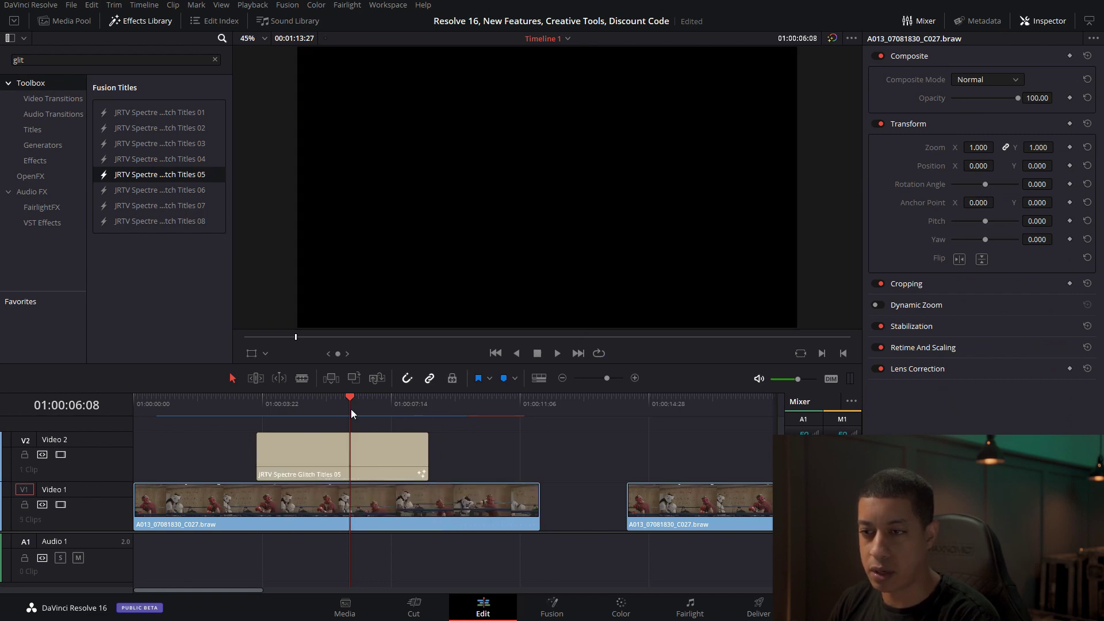
# - Examine the Glitch Titles 05 settings, including Accent Colors, and scrub through the title's animation
pyautogui.click(367, 457)
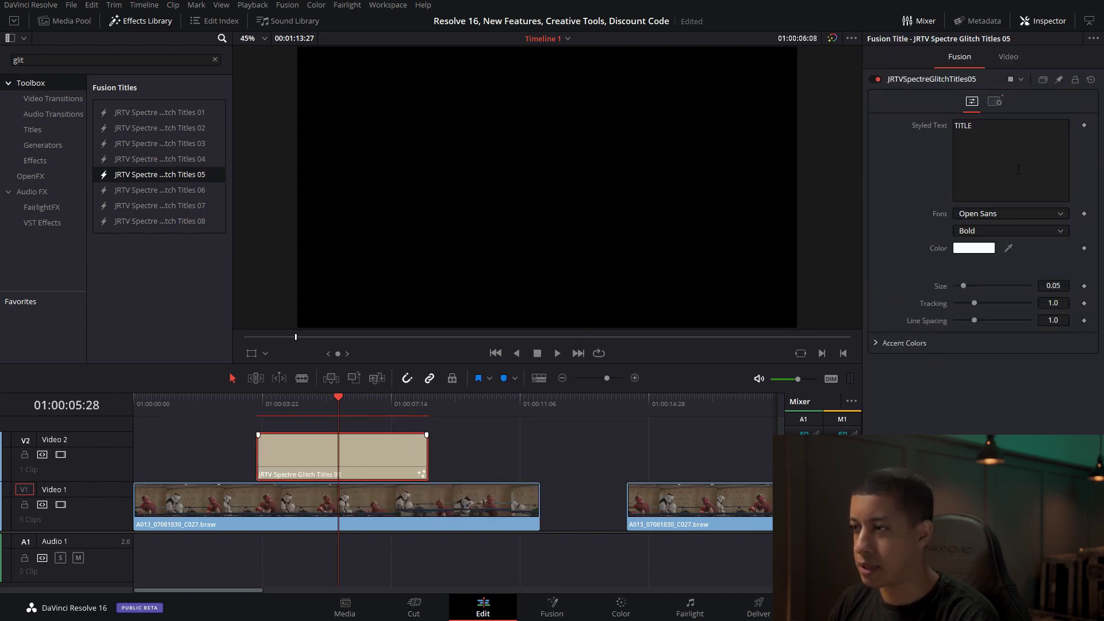
pyautogui.click(875, 344)
pyautogui.click(358, 410)
pyautogui.click(333, 409)
pyautogui.moveTo(333, 408); pyautogui.dragTo(324, 410)
pyautogui.click(355, 411)
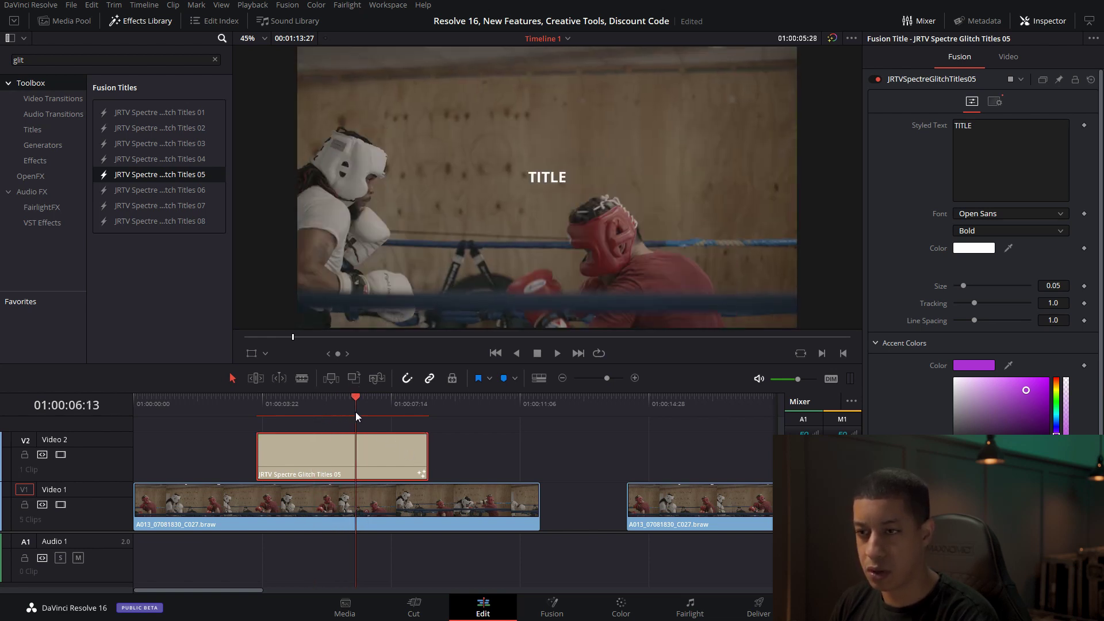
# - Replace the Glitch Titles 05 clip on Video 2 with JRTV Spectre Glitch Titles 03 and select the new clip
pyautogui.click(390, 448)
pyautogui.press('Delete')
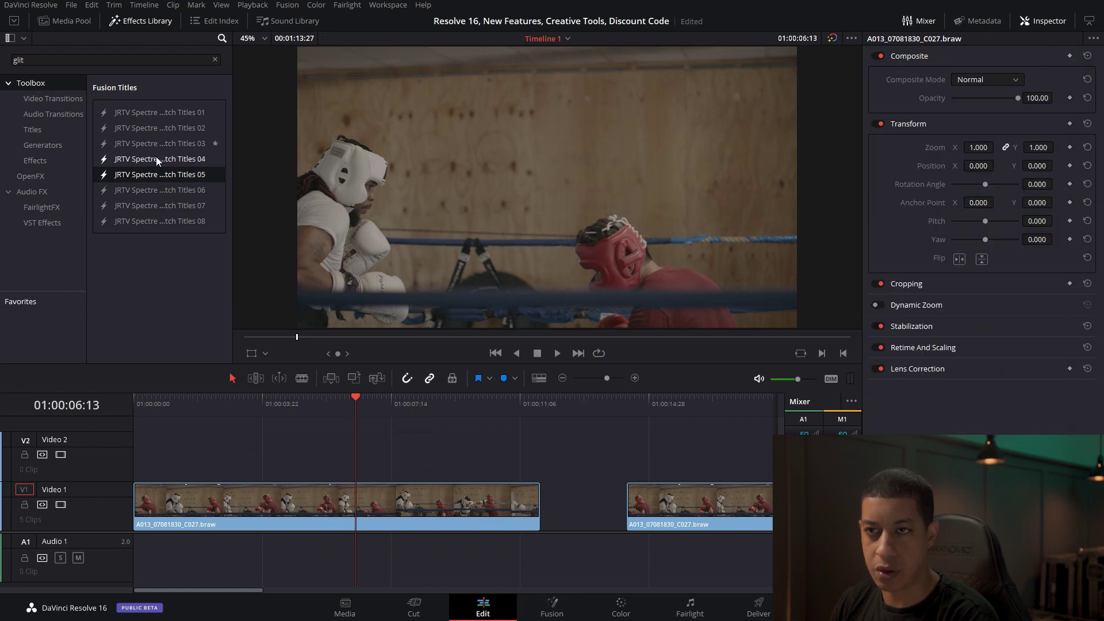
pyautogui.moveTo(165, 144); pyautogui.dragTo(281, 441)
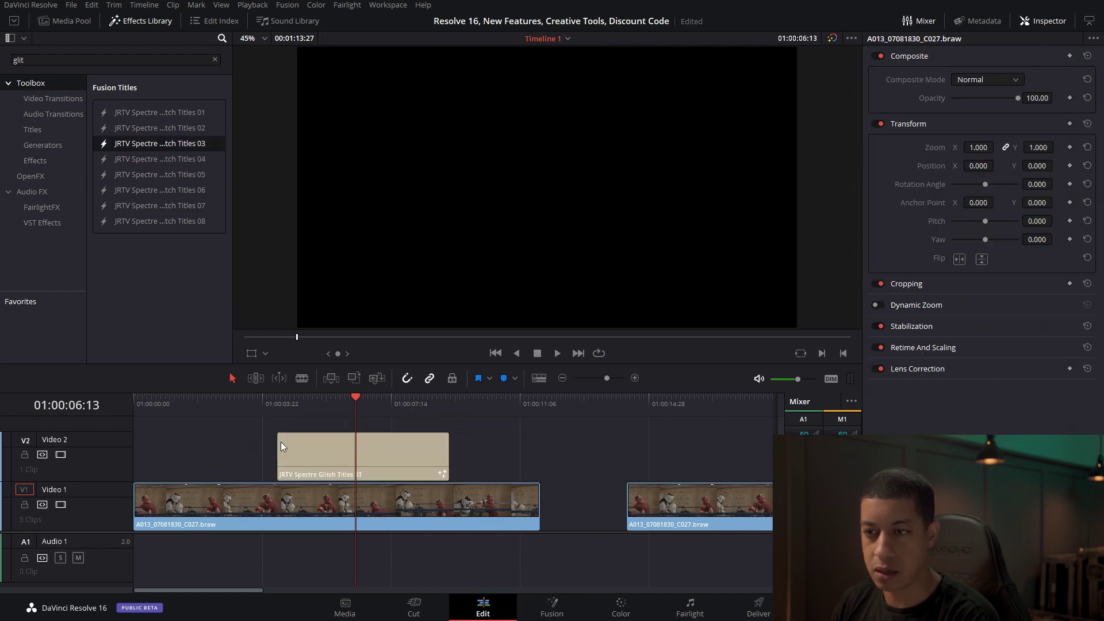
pyautogui.click(348, 410)
pyautogui.click(367, 458)
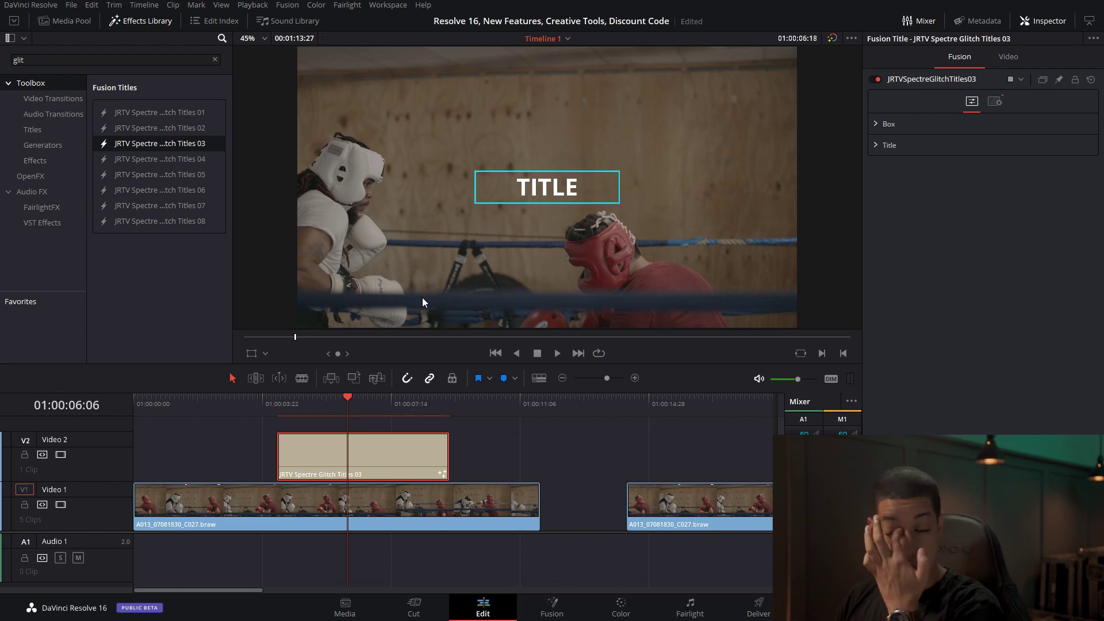
# - Play the opening animation of the Glitch Titles 03 clip from its start
pyautogui.scroll(1, 422, 298)
pyautogui.moveTo(295, 406); pyautogui.dragTo(285, 405)
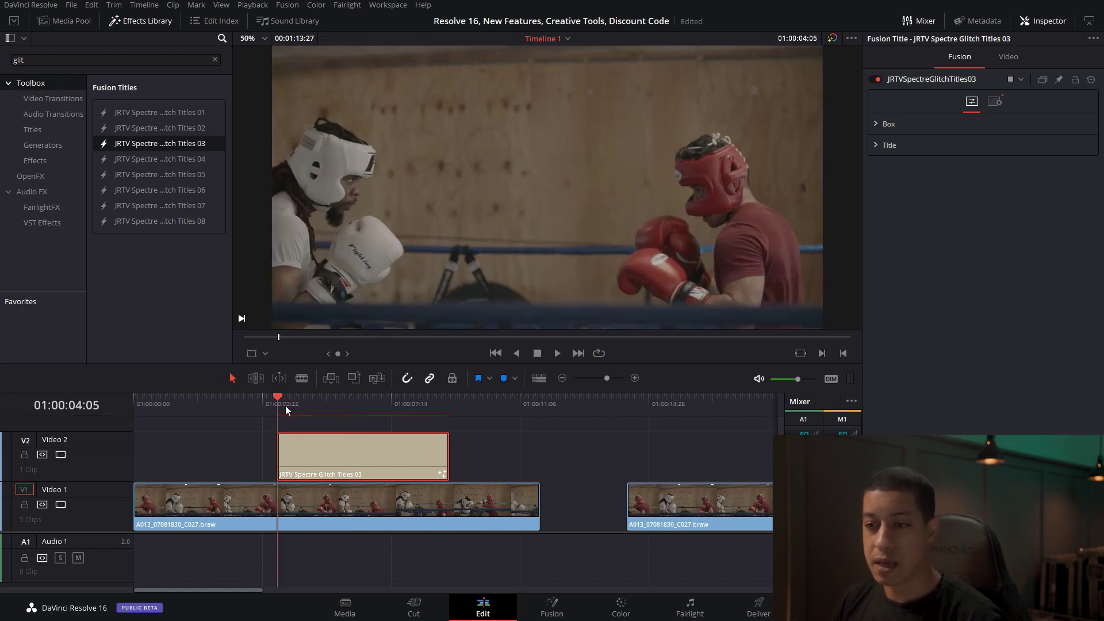
pyautogui.press('space')
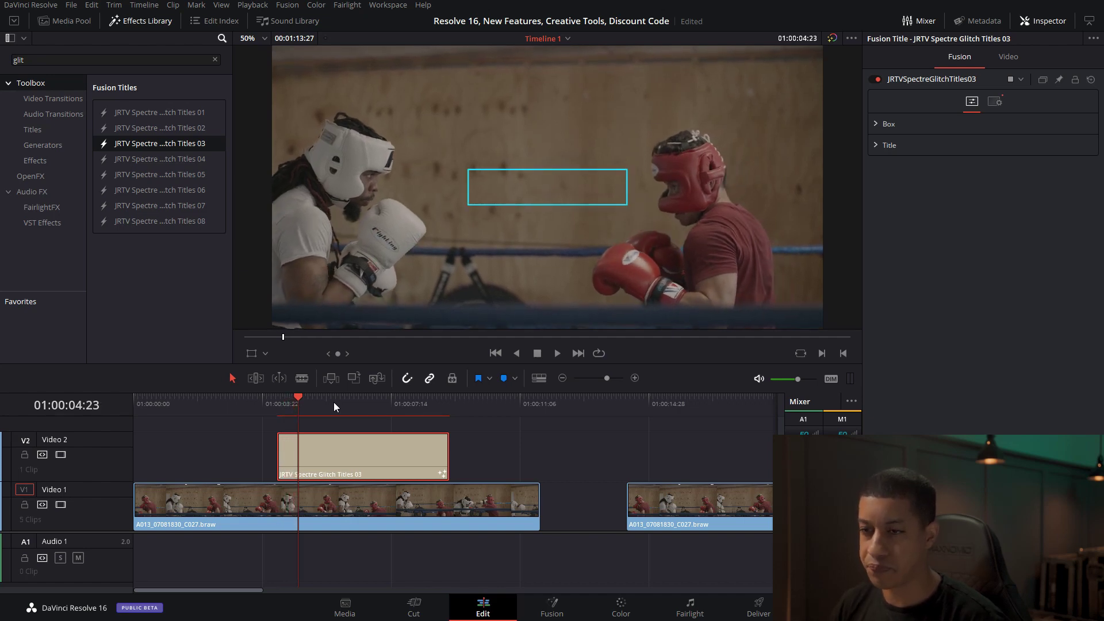
# - Set the Glitch Titles 03 box to a width of 0.583, a height of 0.567 and a line size of 0.0059
pyautogui.click(876, 124)
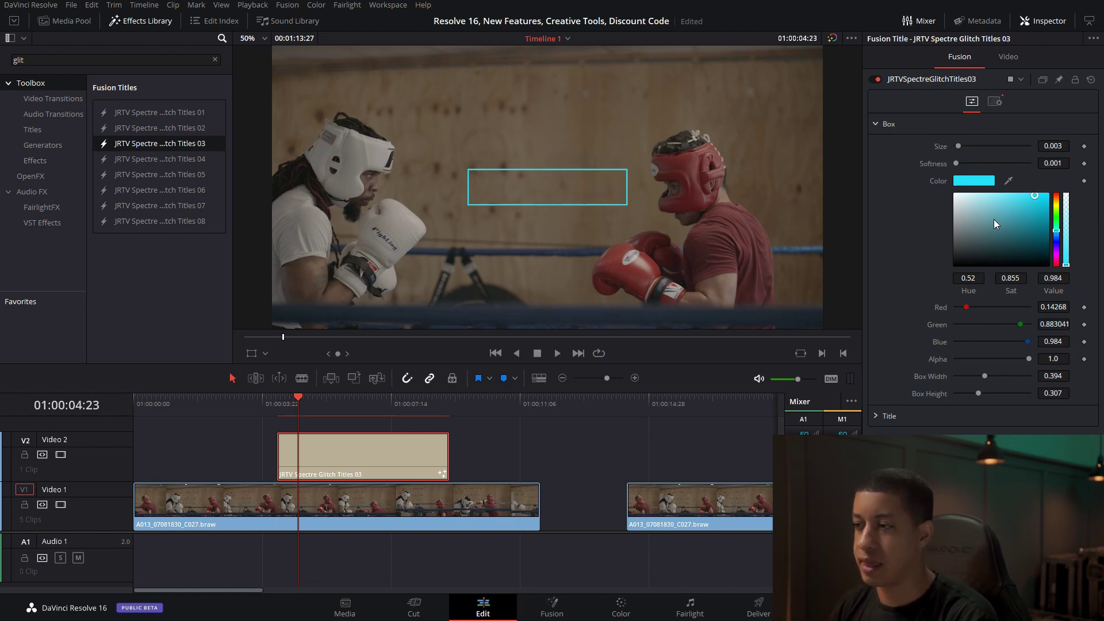
pyautogui.moveTo(985, 376)
pyautogui.mouseDown()
pyautogui.moveTo(998, 377)
pyautogui.moveTo(997, 393)
pyautogui.mouseUp()
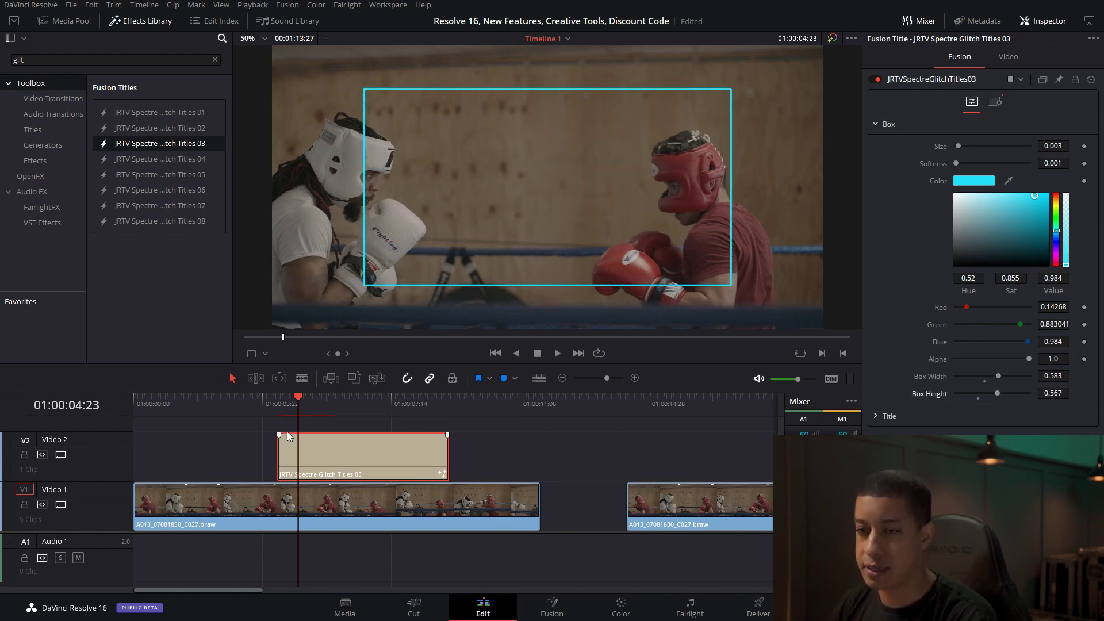
pyautogui.click(280, 405)
pyautogui.press('space')
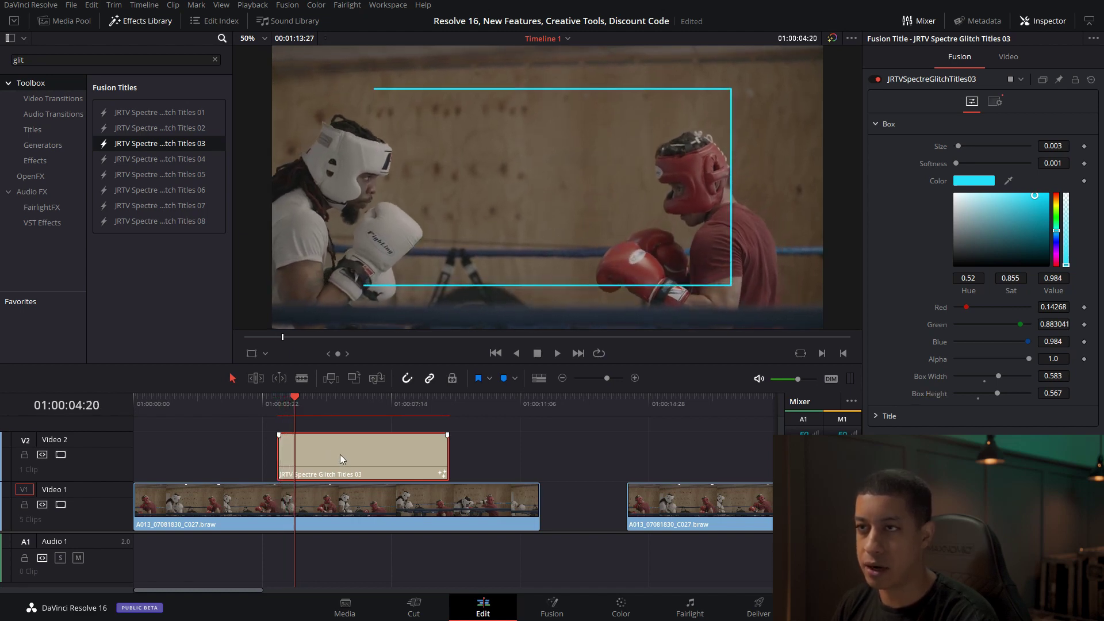
pyautogui.moveTo(1039, 148); pyautogui.dragTo(1052, 147)
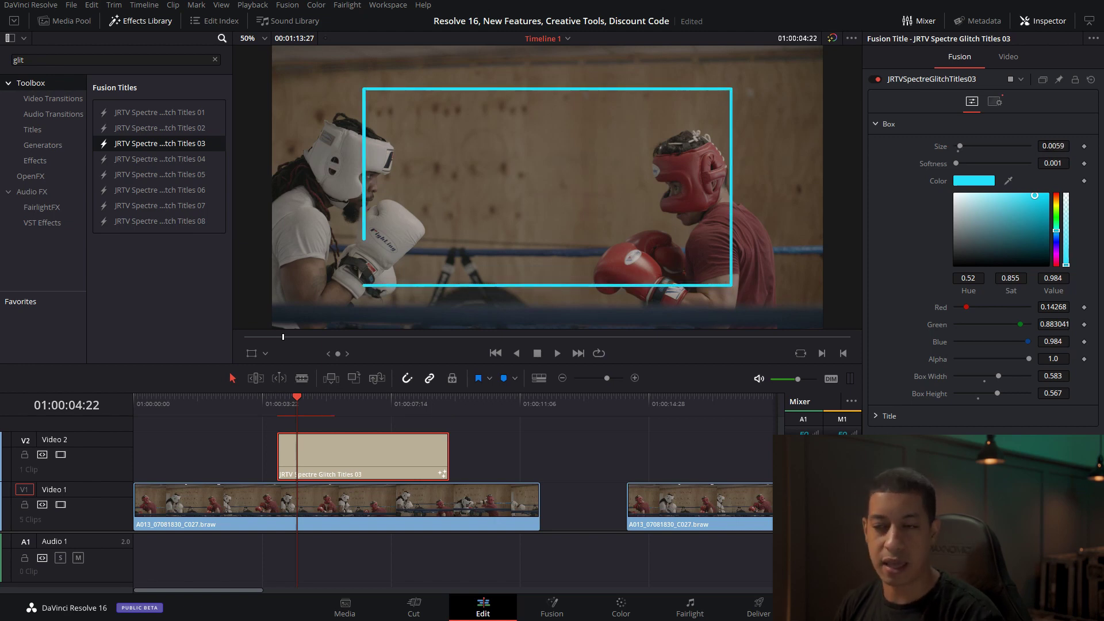
# - Step through the frames of the Glitch Titles 03 clip to review the enlarged box around the title text
pyautogui.press('Right')
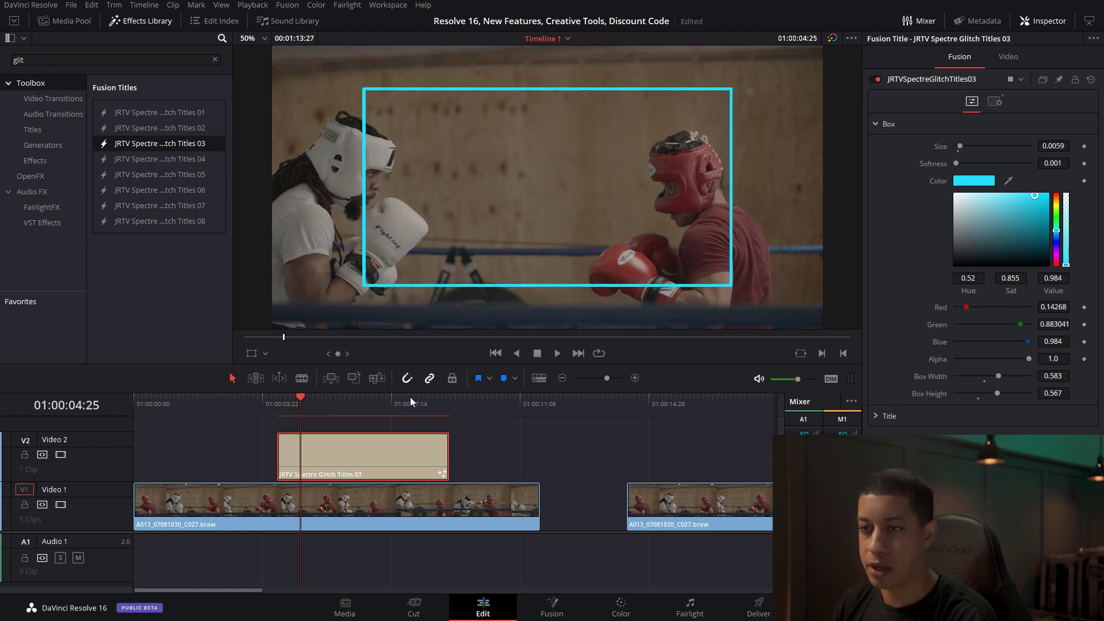
pyautogui.click(376, 405)
pyautogui.press('Left')
pyautogui.press('Left')
pyautogui.press('Left')
pyautogui.press('Left')
pyautogui.press('Left')
pyautogui.press('Left')
pyautogui.press('Left')
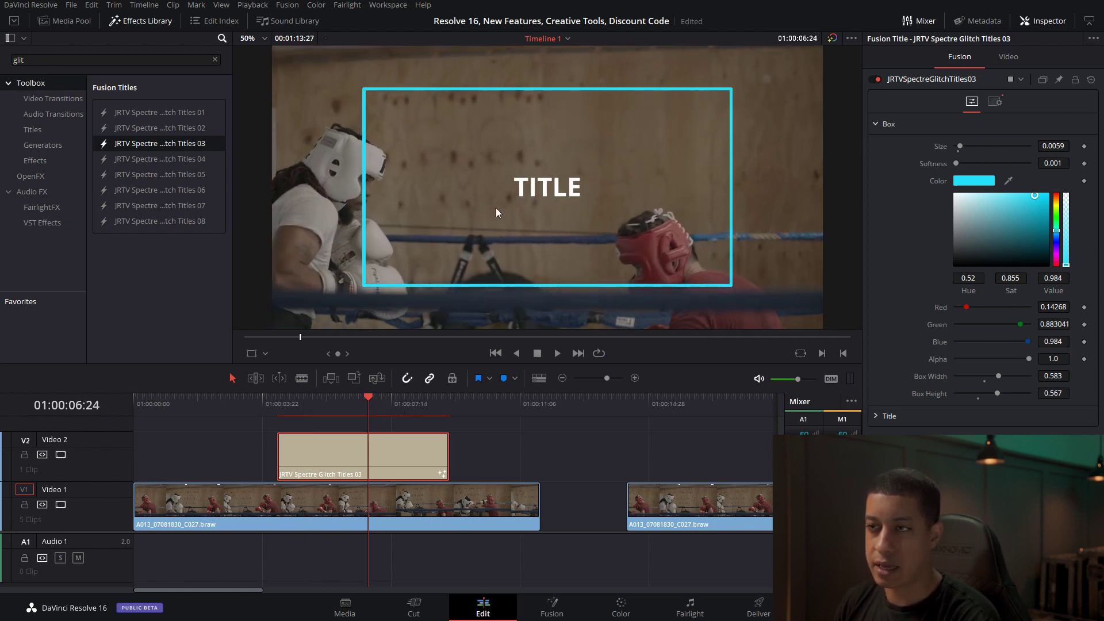
# - Move the Glitch Titles 03 clip later on Video 2 to end with the first boxing clip, and play it from its new start
pyautogui.click(428, 406)
pyautogui.moveTo(419, 404); pyautogui.dragTo(306, 401)
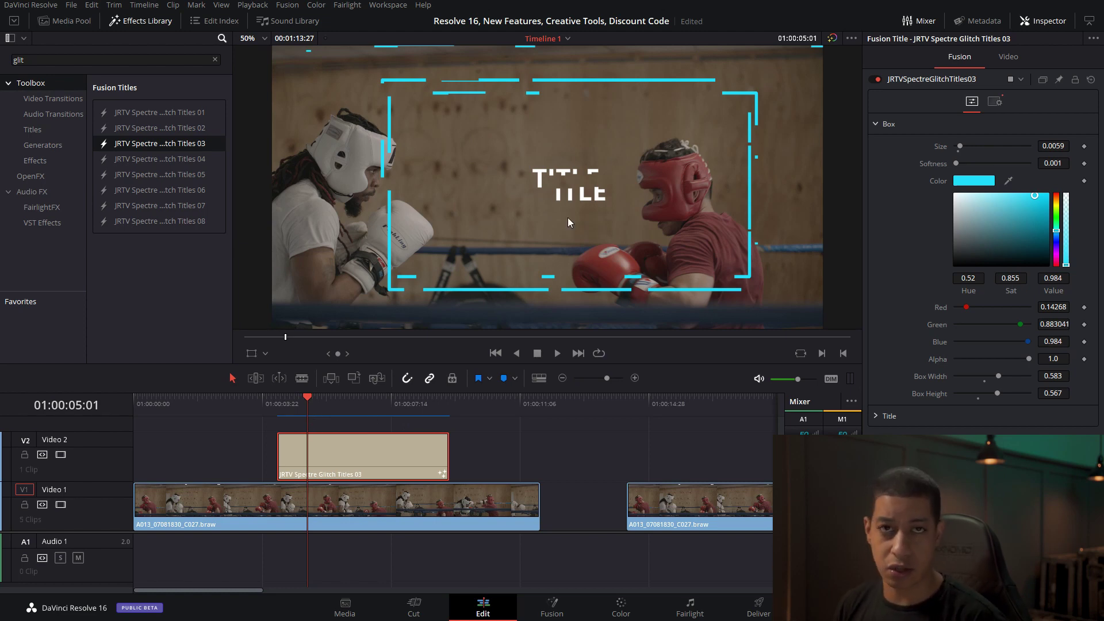
pyautogui.moveTo(384, 438); pyautogui.dragTo(449, 455)
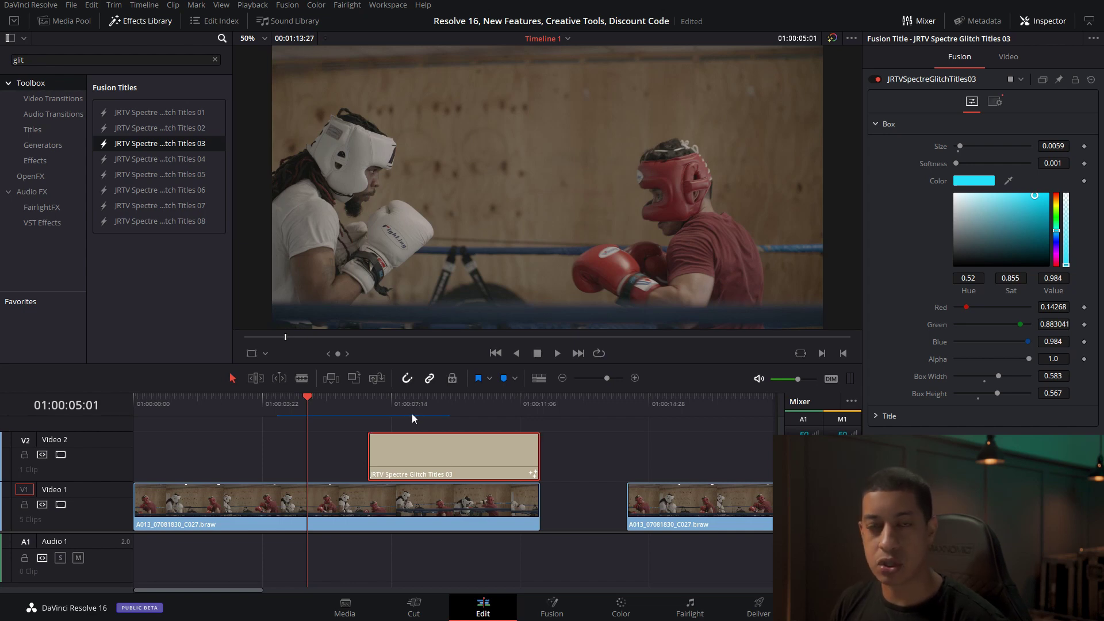
pyautogui.click(361, 403)
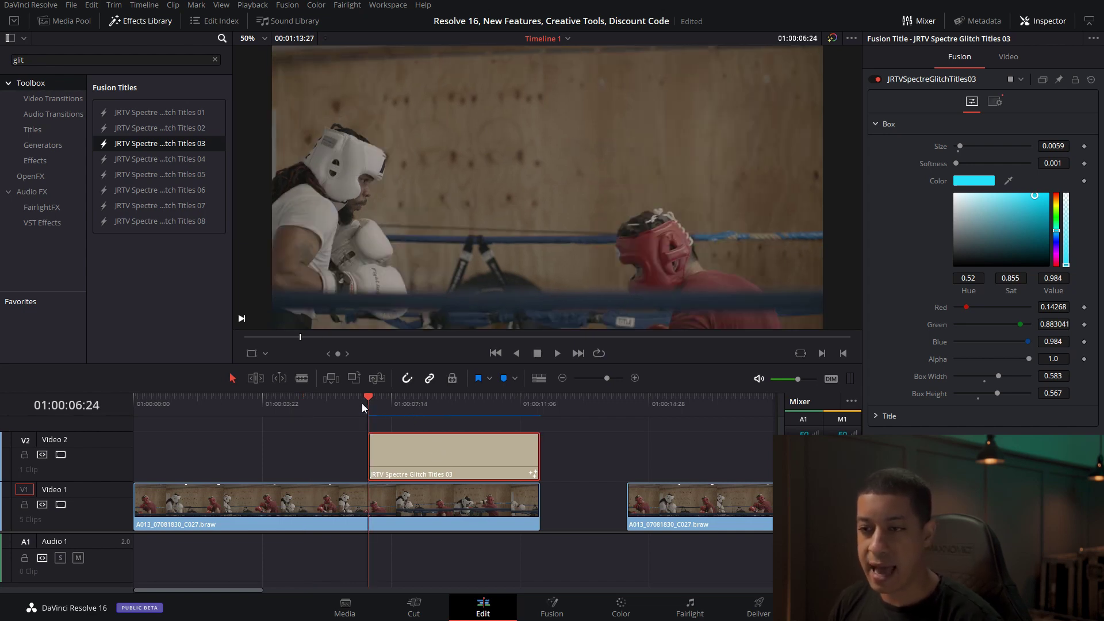
pyautogui.press('space')
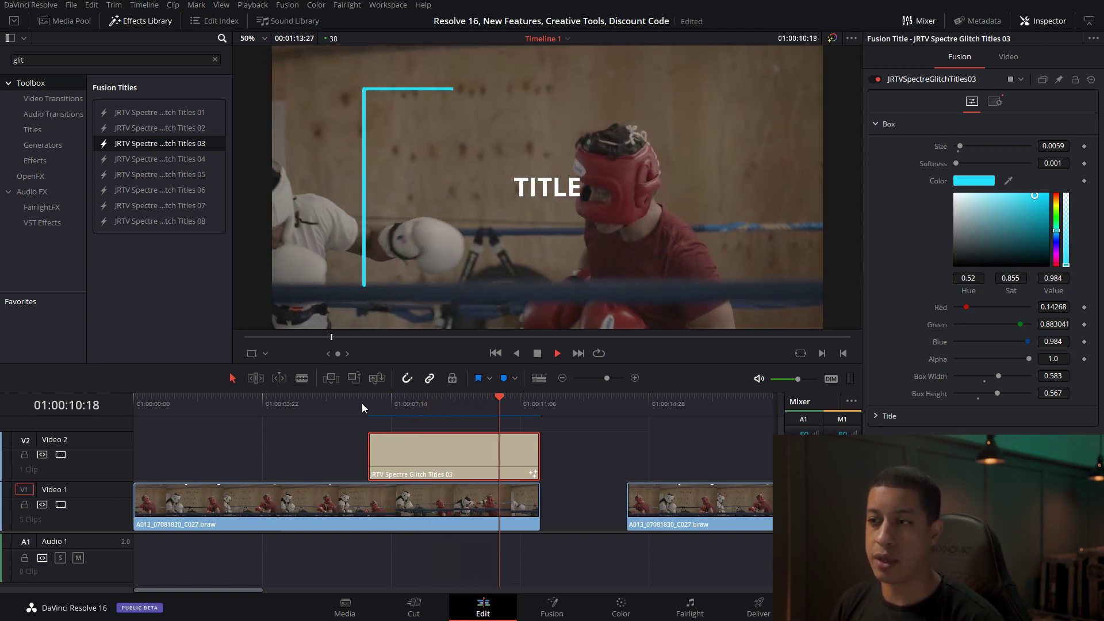
pyautogui.press('space')
# - Delete the Glitch Titles 03 clip from Video 2 and search the effects library for "neb" with the category list hidden
pyautogui.moveTo(505, 457); pyautogui.dragTo(377, 460)
pyautogui.press('Delete')
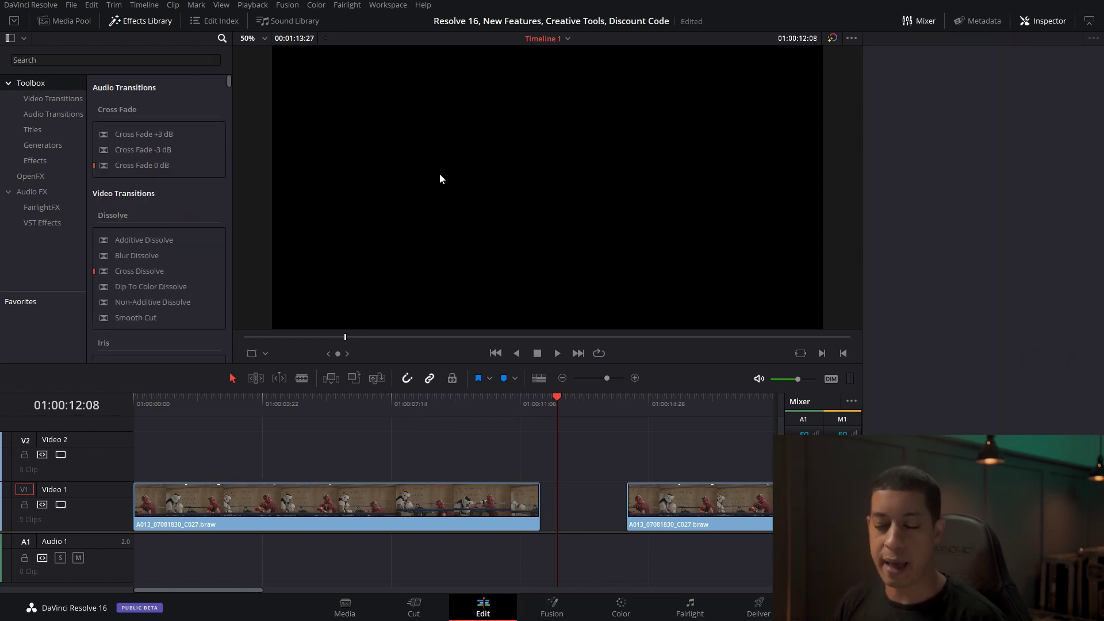
pyautogui.click(236, 405)
pyautogui.click(111, 60)
pyautogui.write('neb')
pyautogui.click(10, 38)
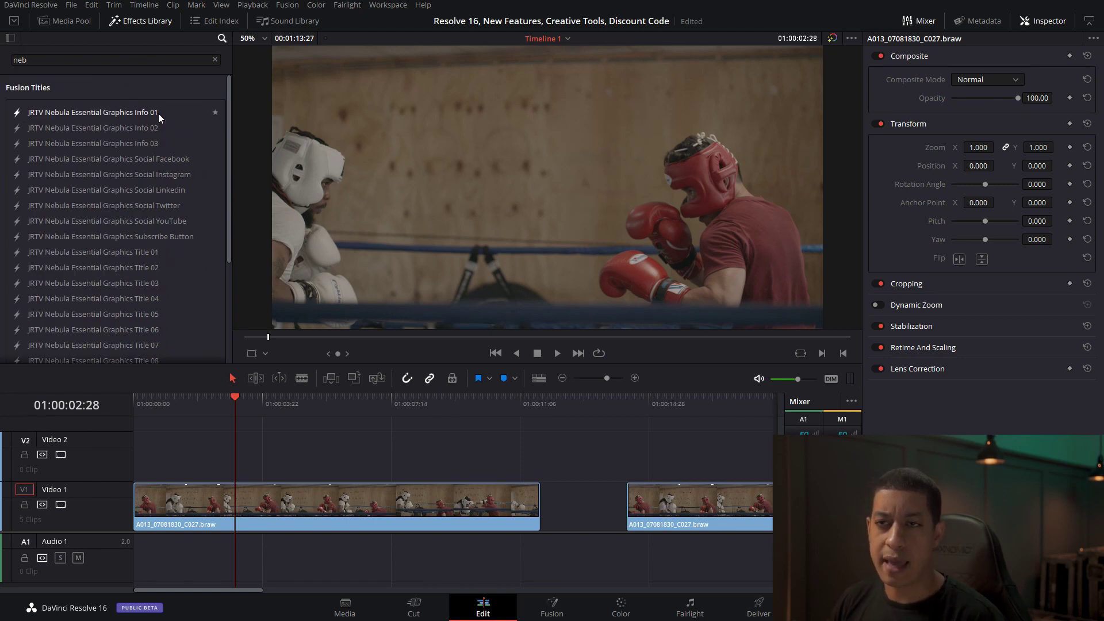
# - Preview the JRTV Nebula Essential Graphics Info 01 title on Video 2 over the first boxing clip, and delete it
pyautogui.moveTo(141, 115); pyautogui.dragTo(221, 463)
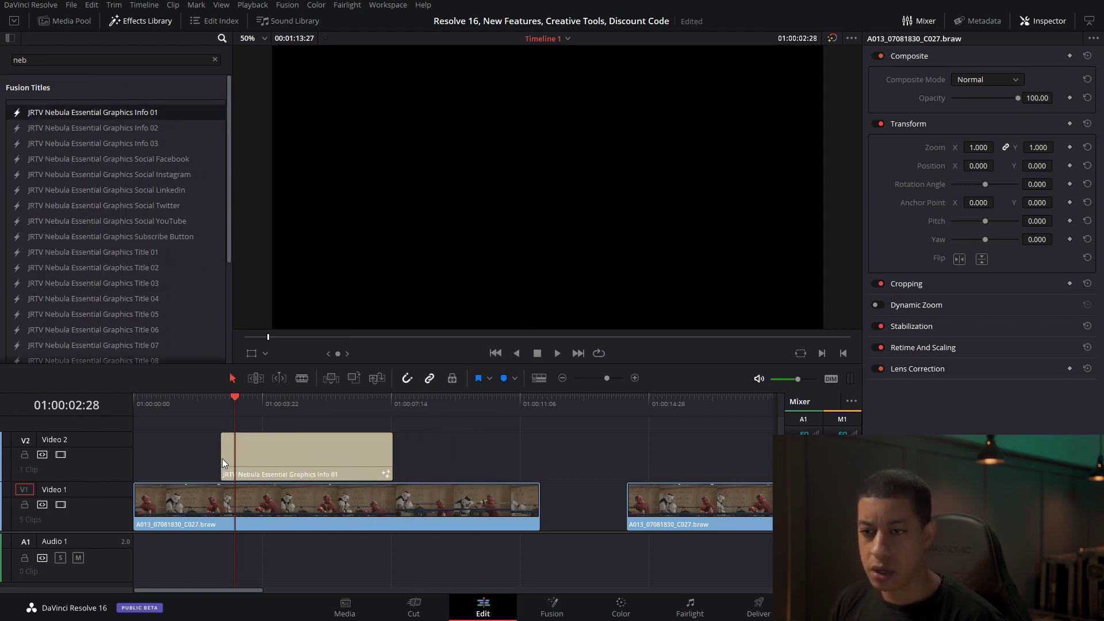
pyautogui.moveTo(260, 403); pyautogui.dragTo(275, 404)
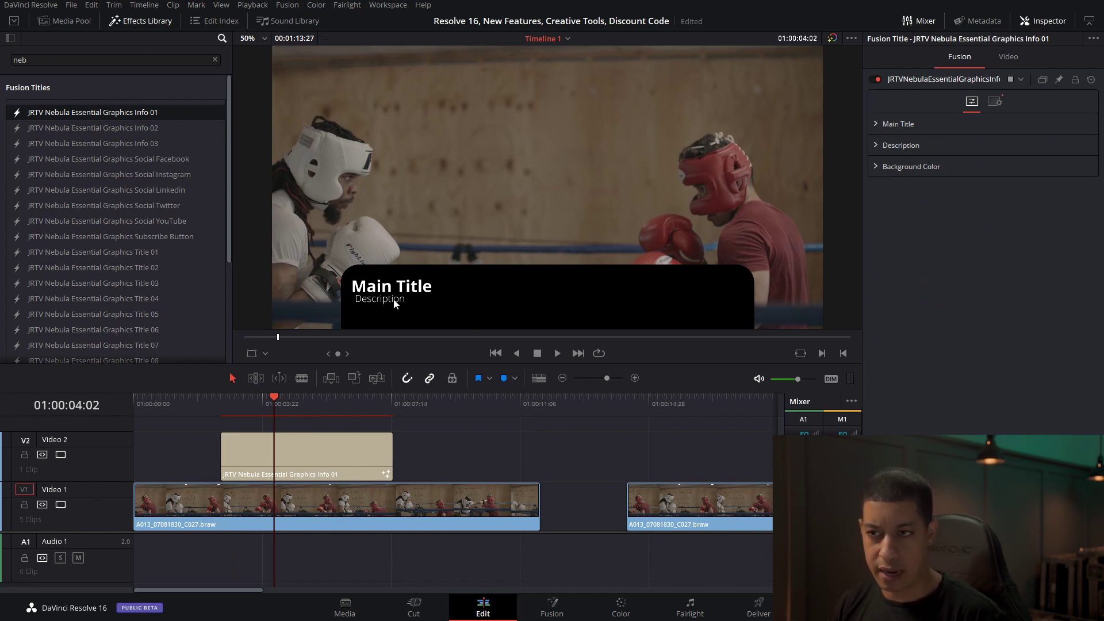
pyautogui.click(364, 455)
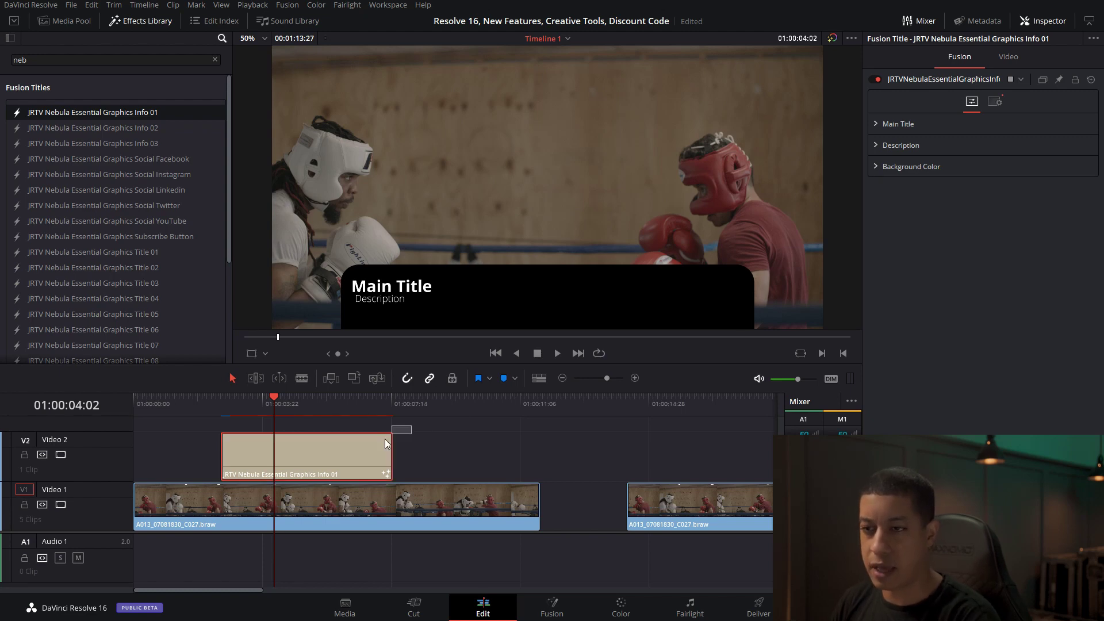
pyautogui.press('Delete')
# - Preview the JRTV Nebula Essential Graphics Info 02 title on Video 2 with the viewer zoom at 45%, and delete it
pyautogui.moveTo(86, 128); pyautogui.dragTo(267, 460)
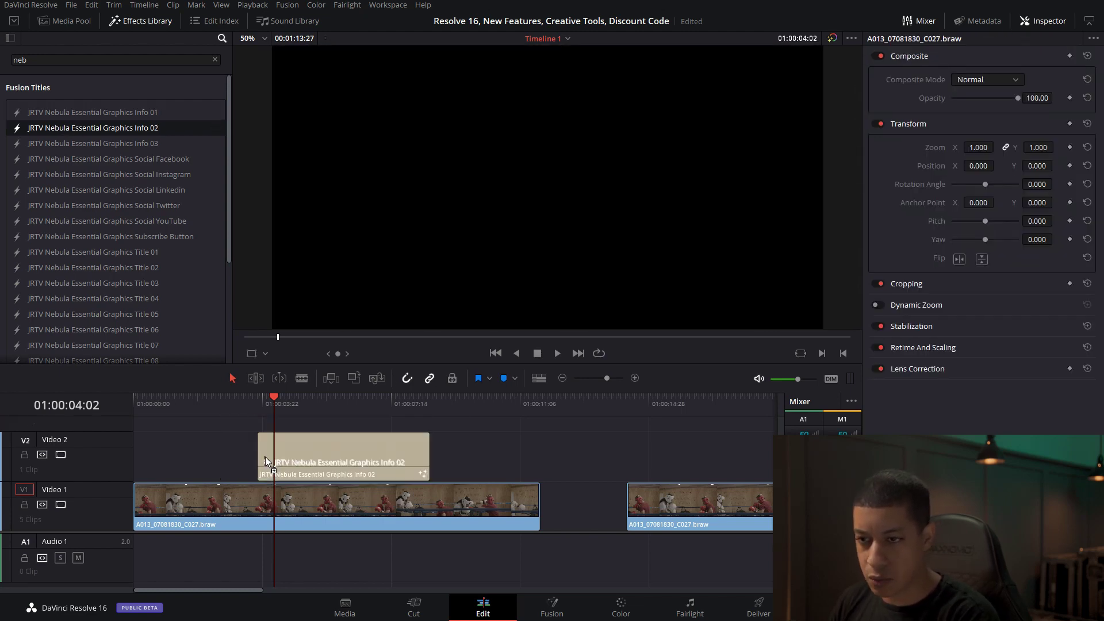
pyautogui.moveTo(325, 404); pyautogui.dragTo(346, 404)
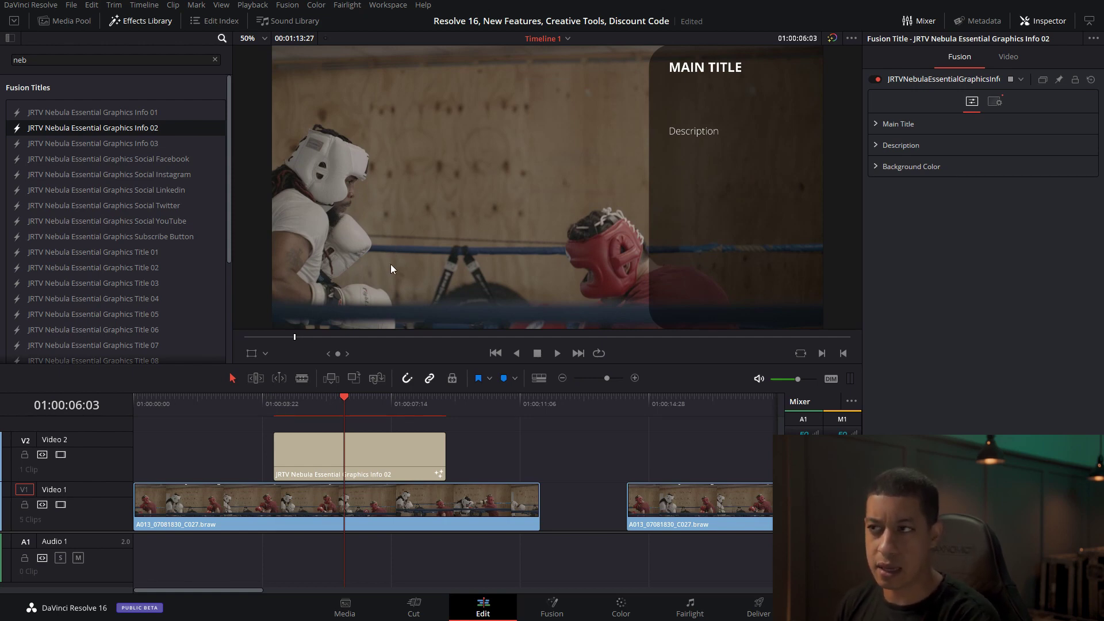
pyautogui.click(265, 40)
pyautogui.click(260, 53)
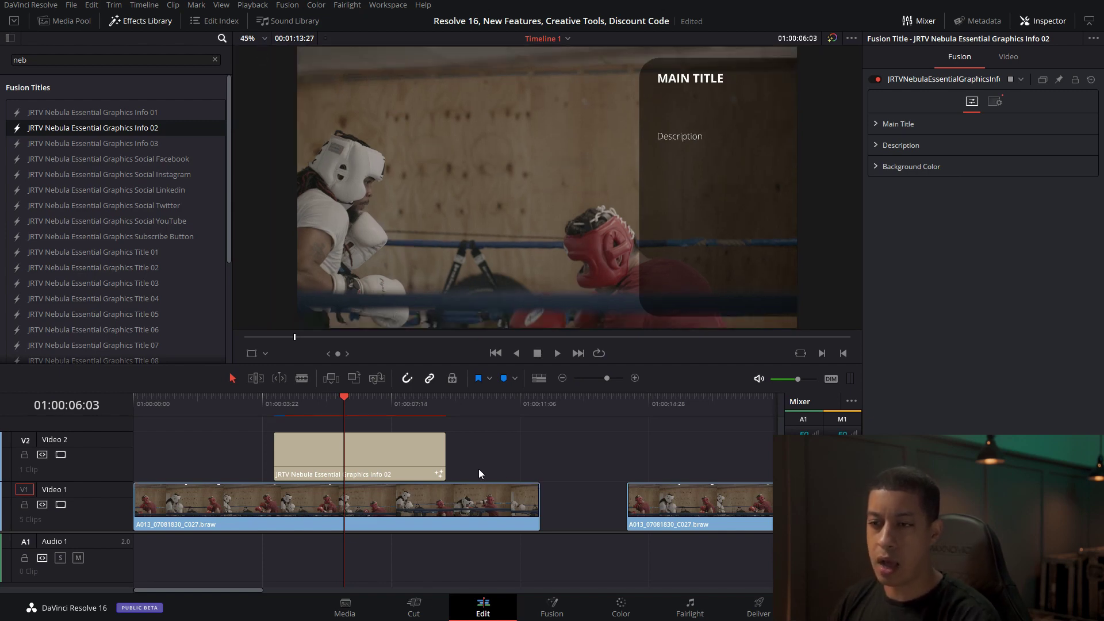
pyautogui.press('Delete')
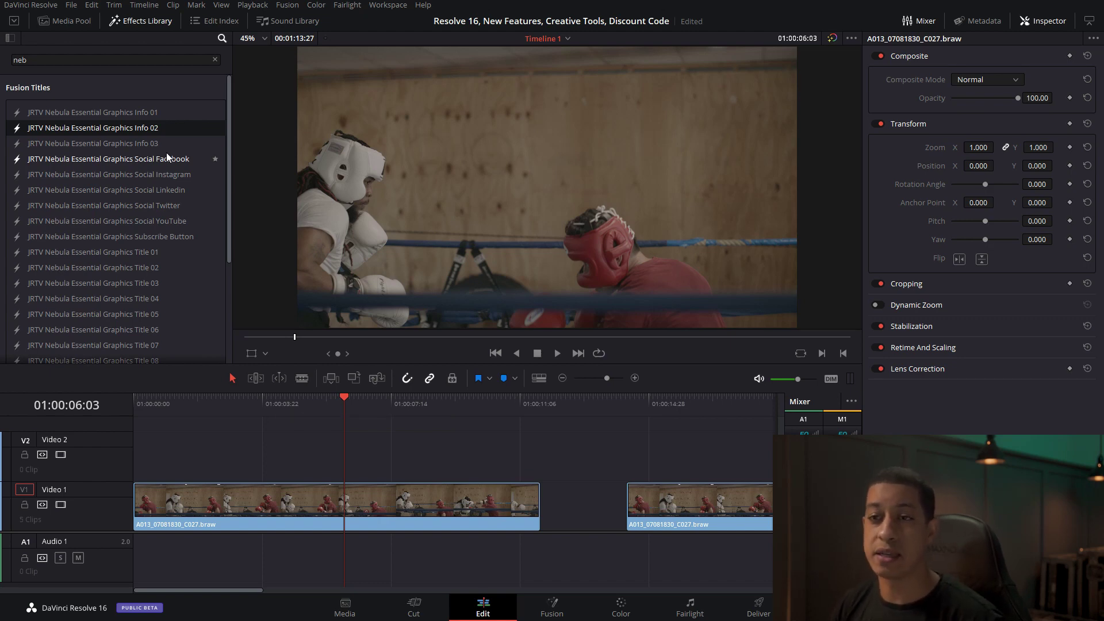
# - Place the JRTV Nebula Essential Graphics Social Instagram title on Video 2 and select it at 01:00:06:27
pyautogui.moveTo(132, 174); pyautogui.dragTo(388, 444)
pyautogui.click(367, 401)
pyautogui.moveTo(367, 402); pyautogui.dragTo(371, 402)
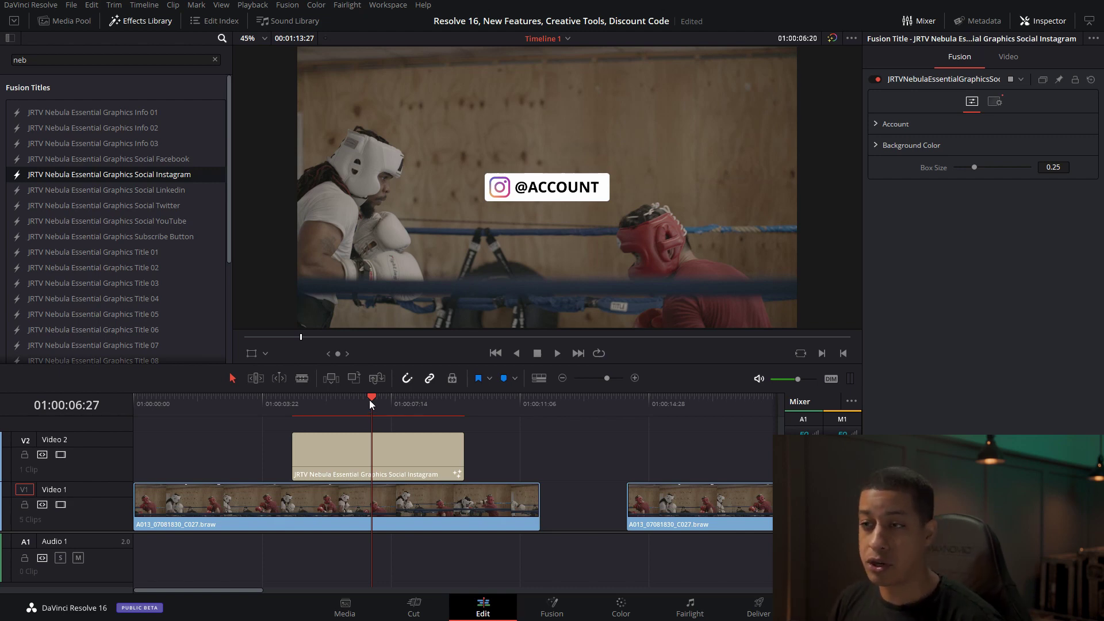
pyautogui.click(385, 454)
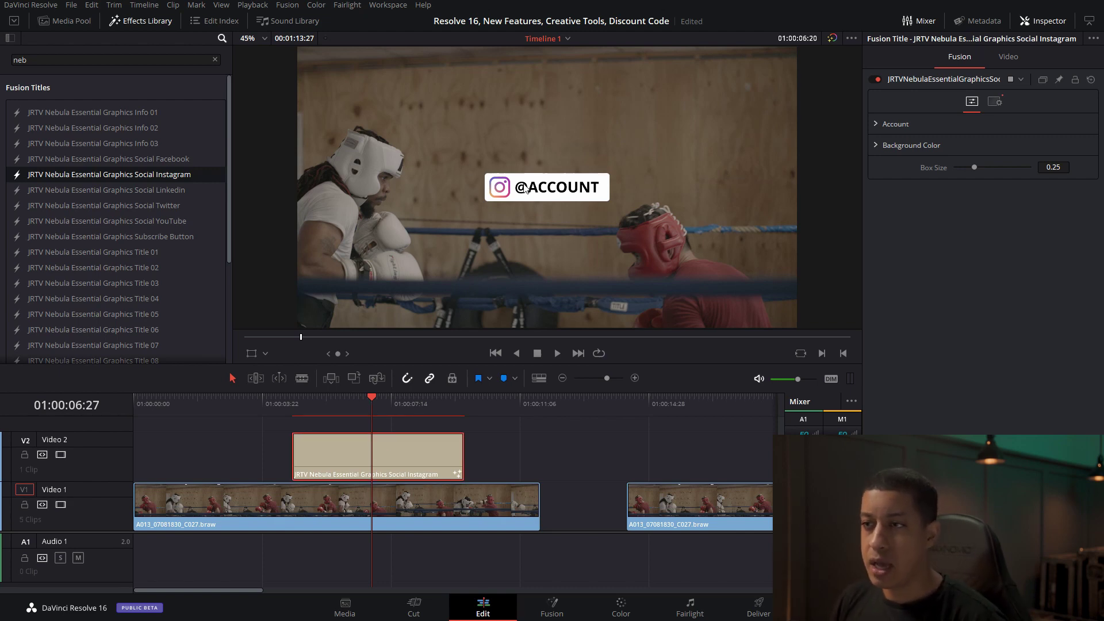
pyautogui.click(882, 127)
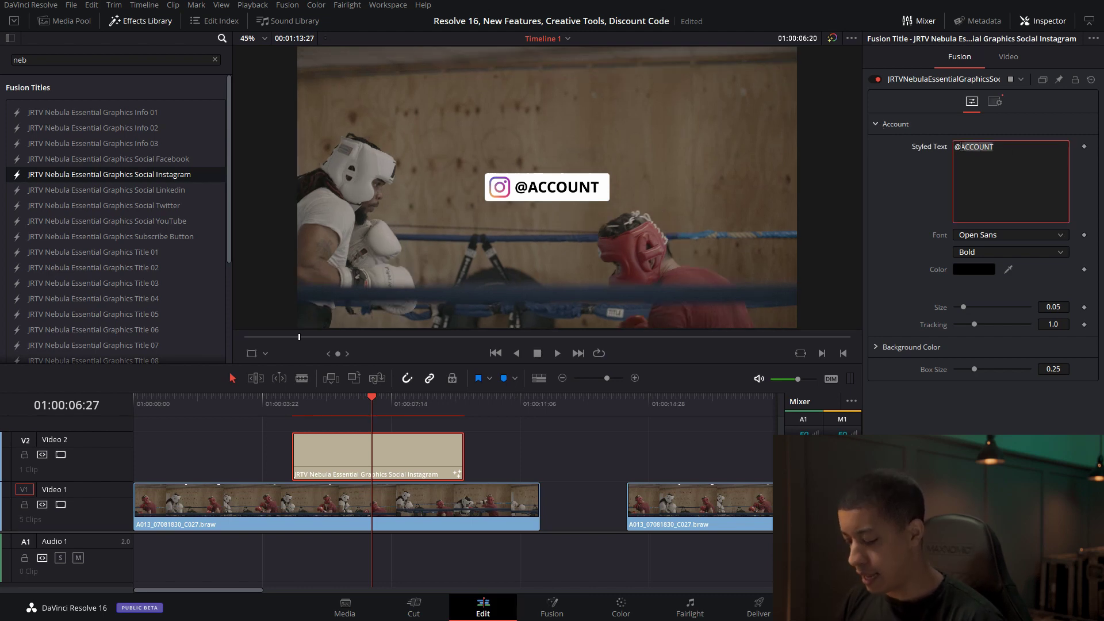
pyautogui.write('JAYARETV')
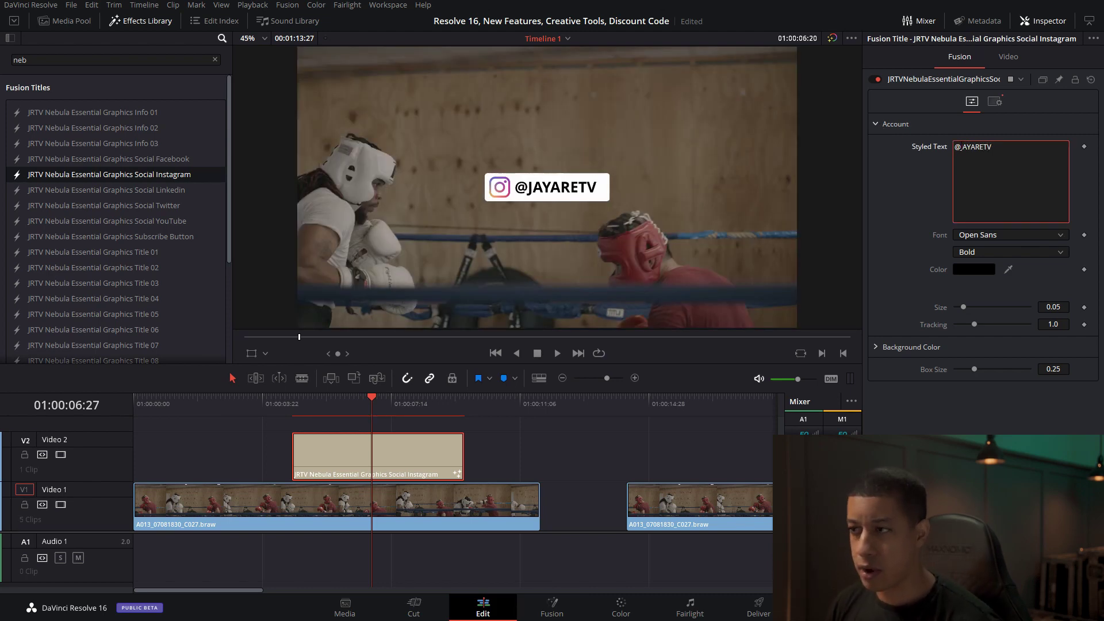
pyautogui.moveTo(976, 372); pyautogui.dragTo(988, 373)
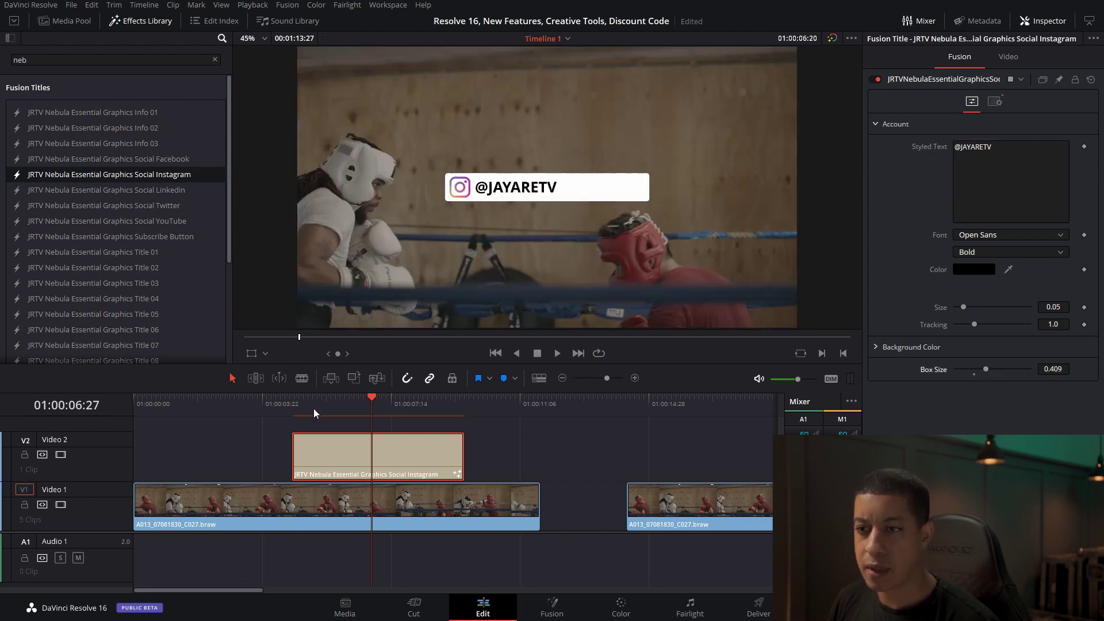
# - Play the Social Instagram title from its start through its closing animation and recheck the closing frames
pyautogui.click(296, 404)
pyautogui.press('space')
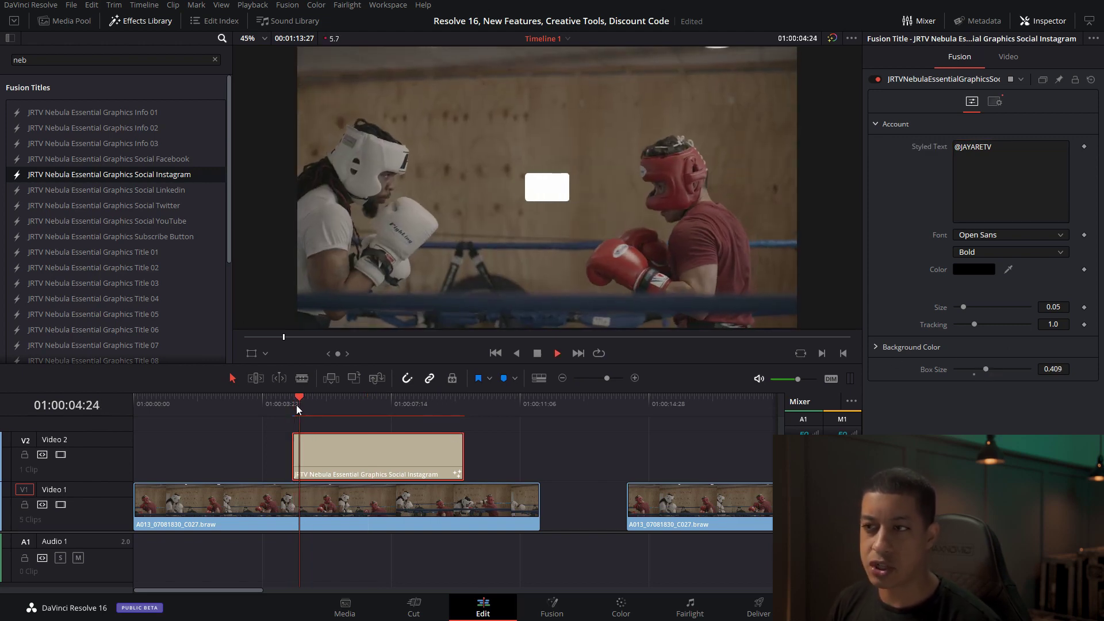
pyautogui.press('space')
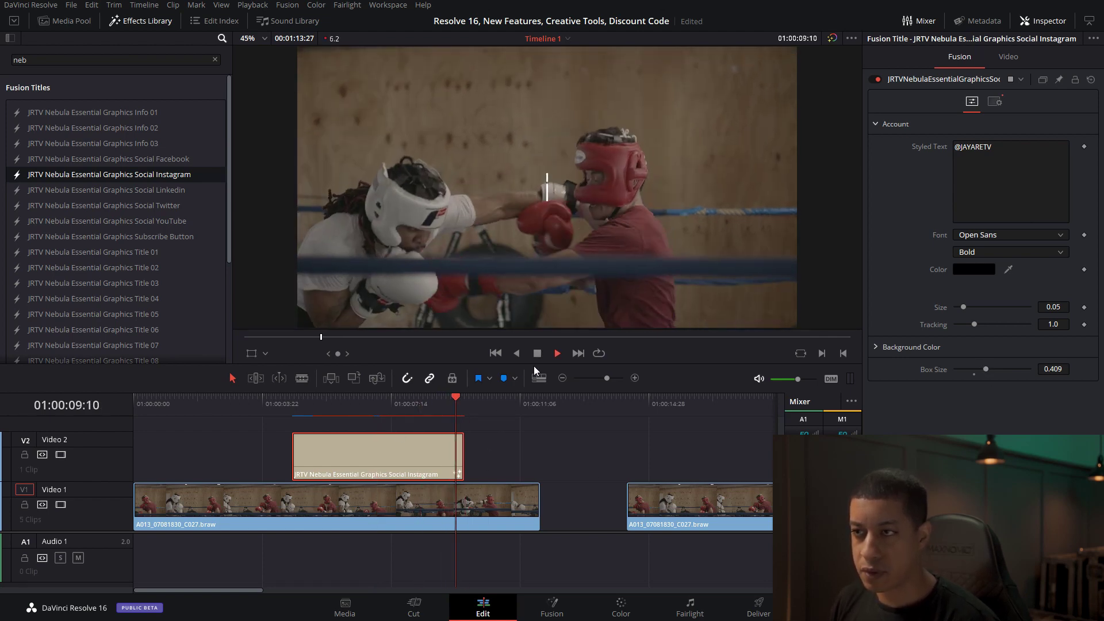
pyautogui.click(425, 406)
pyautogui.click(412, 451)
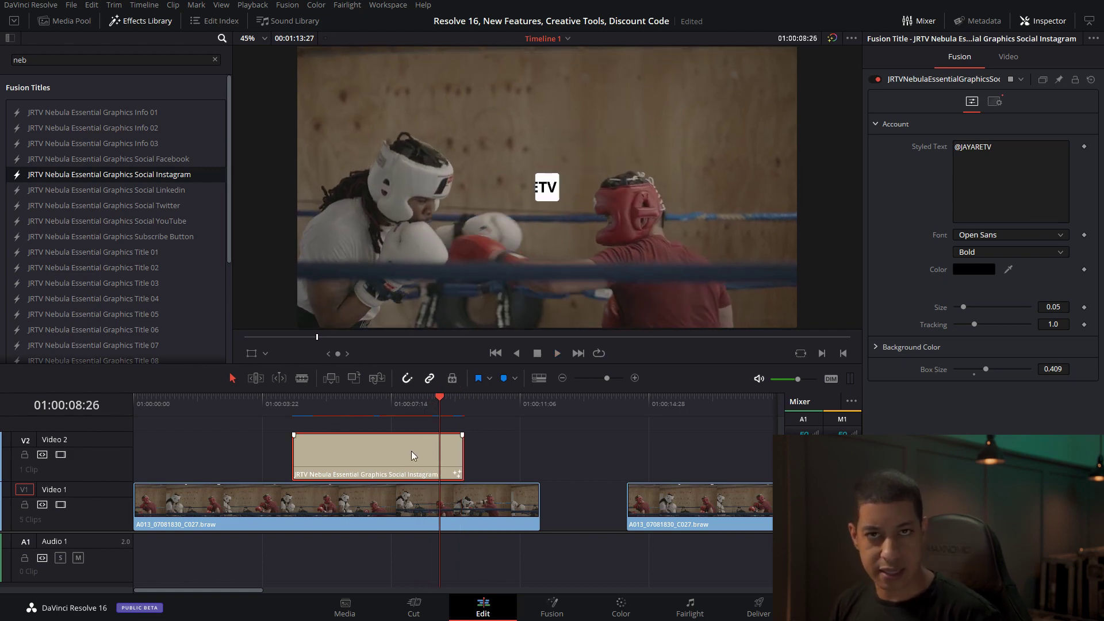
# - Lengthen the Social Instagram clip at both ends on Video 2 and scrub through to its closing animation
pyautogui.moveTo(412, 456); pyautogui.dragTo(504, 457)
pyautogui.moveTo(366, 406); pyautogui.dragTo(493, 410)
pyautogui.click(350, 472)
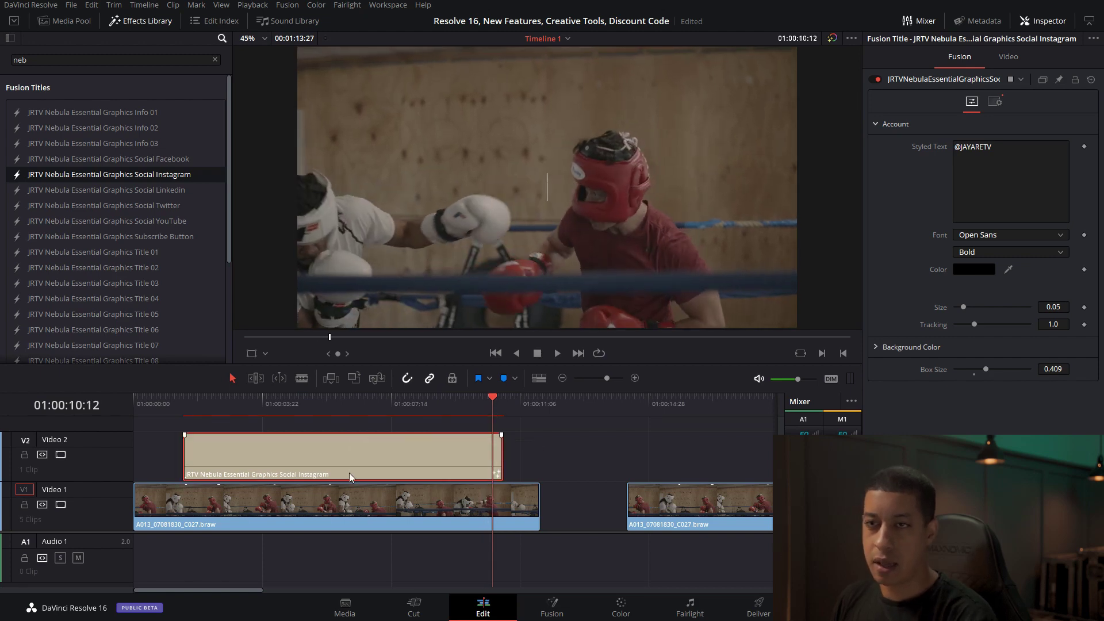
# - Replace the Social Instagram clip on Video 2 with JRTV Nebula Essential Graphics Social YouTube and view it at 01:00:06:28
pyautogui.press('Delete')
pyautogui.moveTo(147, 218); pyautogui.dragTo(271, 456)
pyautogui.click(373, 399)
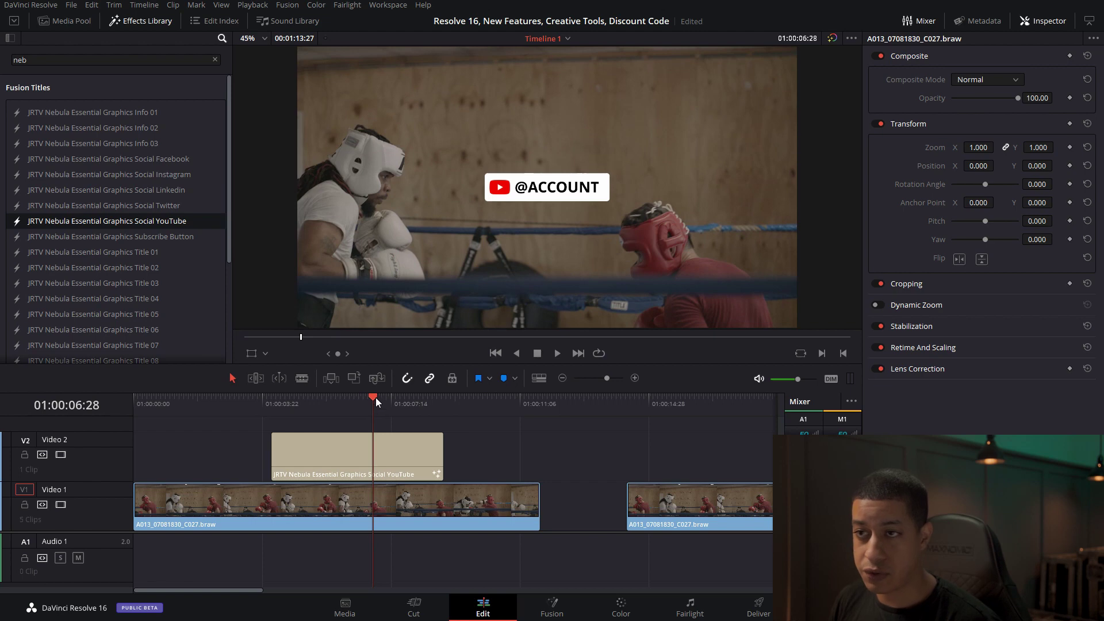
# - Preview the Social Twitter title on Video 2 after the YouTube clip, and delete both title clips
pyautogui.moveTo(153, 207); pyautogui.dragTo(526, 419)
pyautogui.click(534, 406)
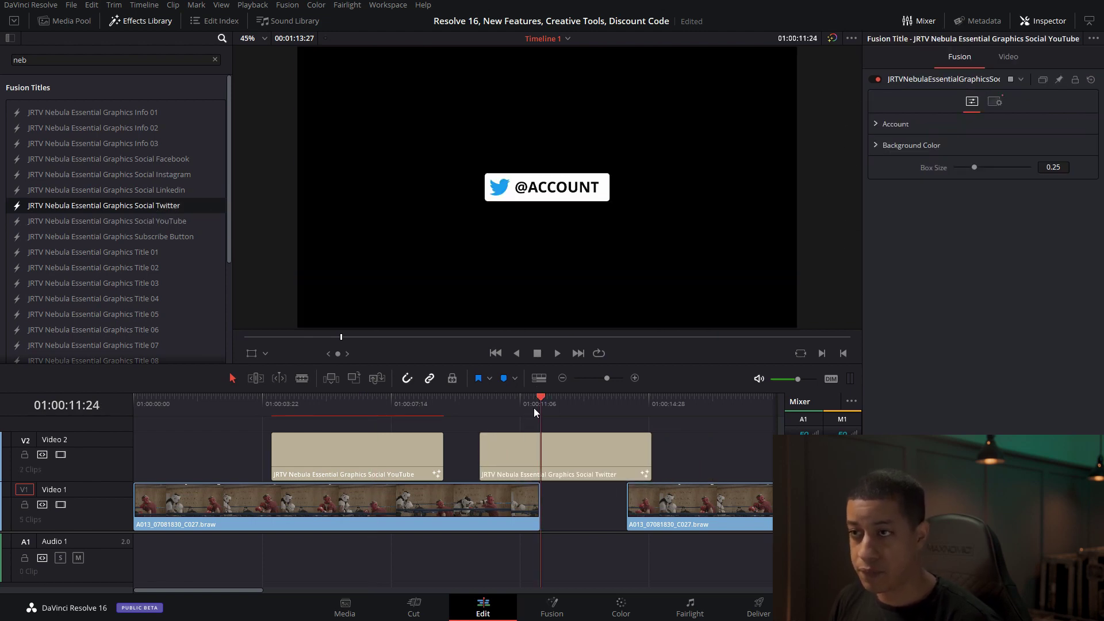
pyautogui.moveTo(722, 464); pyautogui.dragTo(367, 453)
pyautogui.press('Delete')
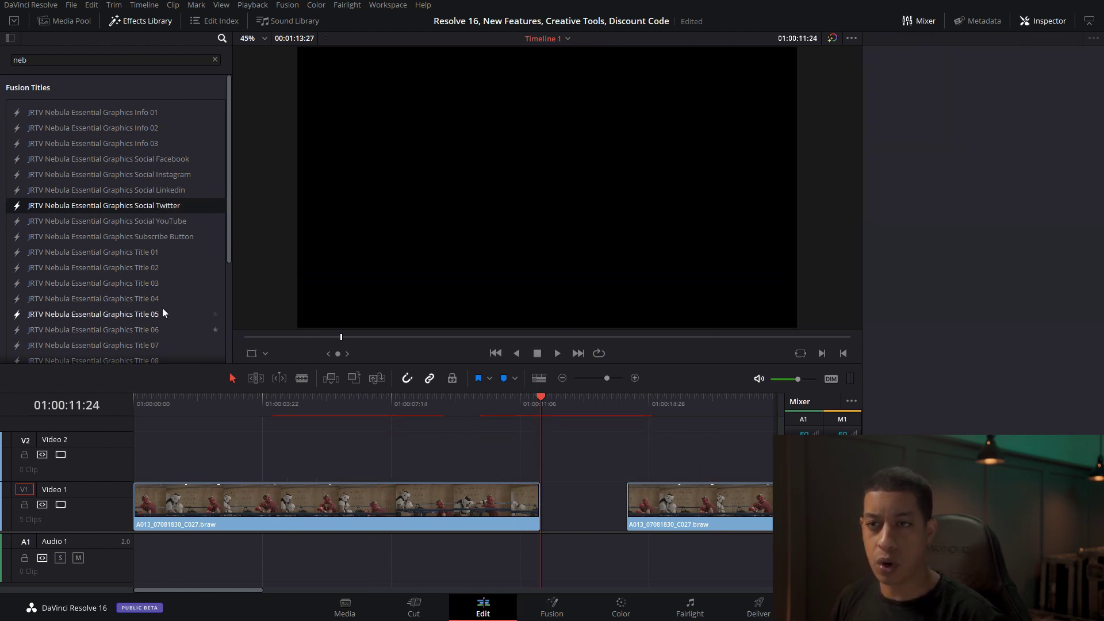
# - Place JRTV Nebula Essential Graphics Title 02 on Video 2 starting at 01:00:01:19
pyautogui.moveTo(195, 401); pyautogui.dragTo(189, 402)
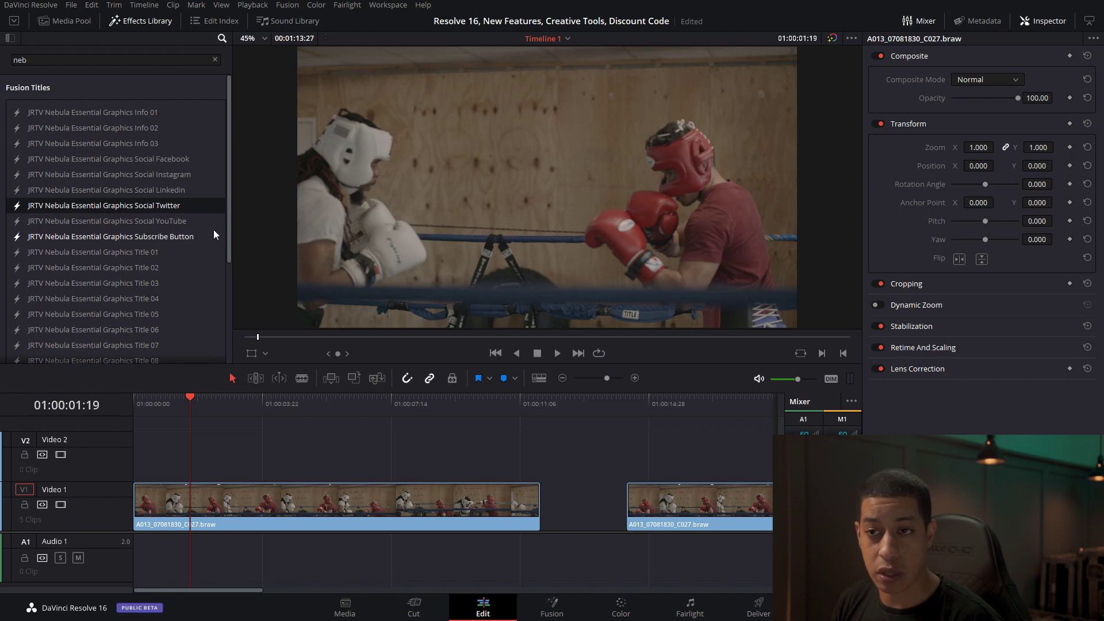
pyautogui.moveTo(230, 229); pyautogui.dragTo(229, 279)
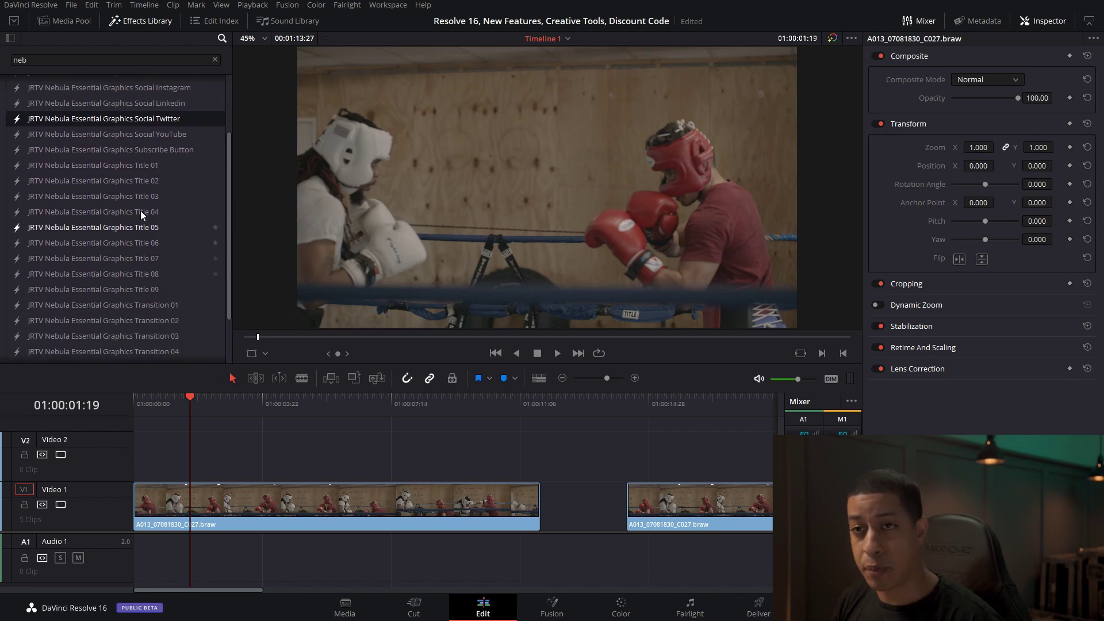
pyautogui.moveTo(113, 181); pyautogui.dragTo(224, 457)
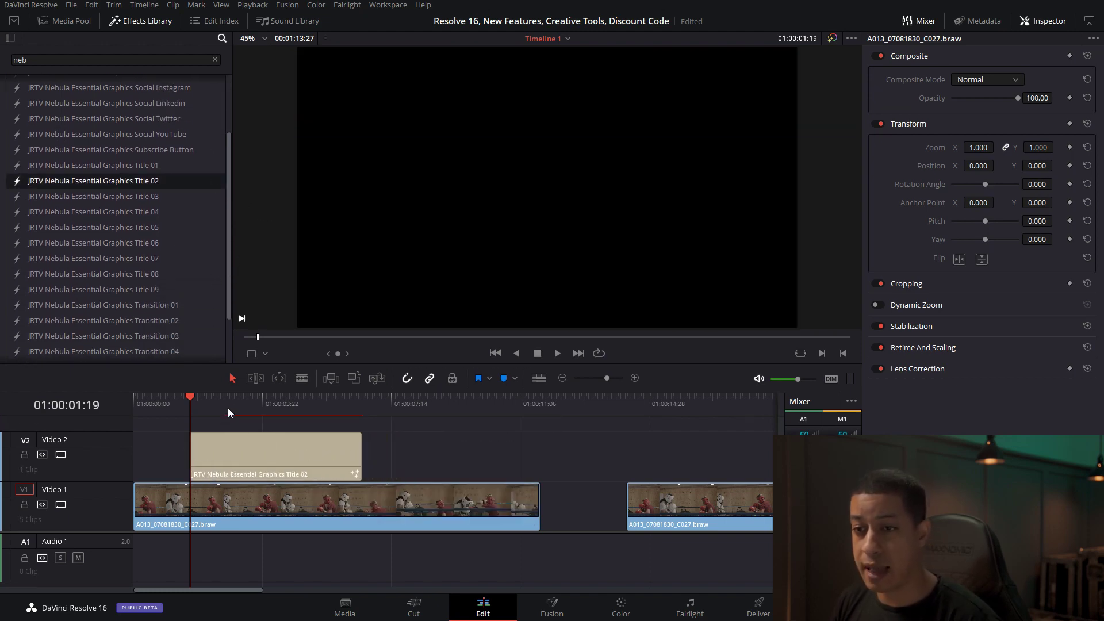
# - Play and scrub the Title 02 clip's opening animation to review how its name and title text appear
pyautogui.click(243, 402)
pyautogui.moveTo(243, 402); pyautogui.dragTo(195, 402)
pyautogui.press('space')
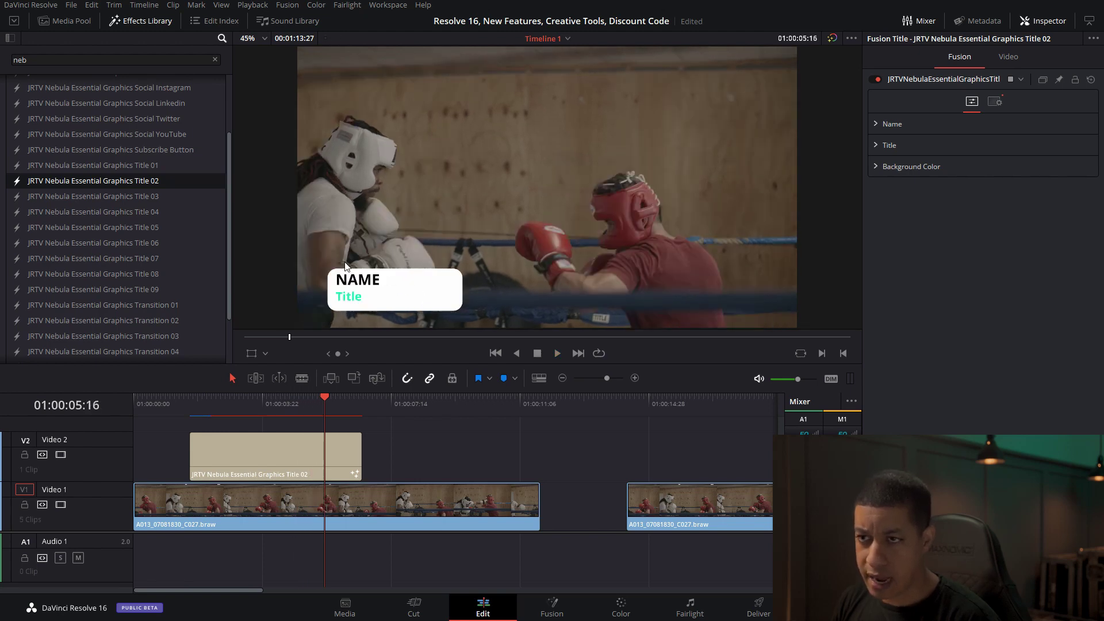
pyautogui.click(210, 405)
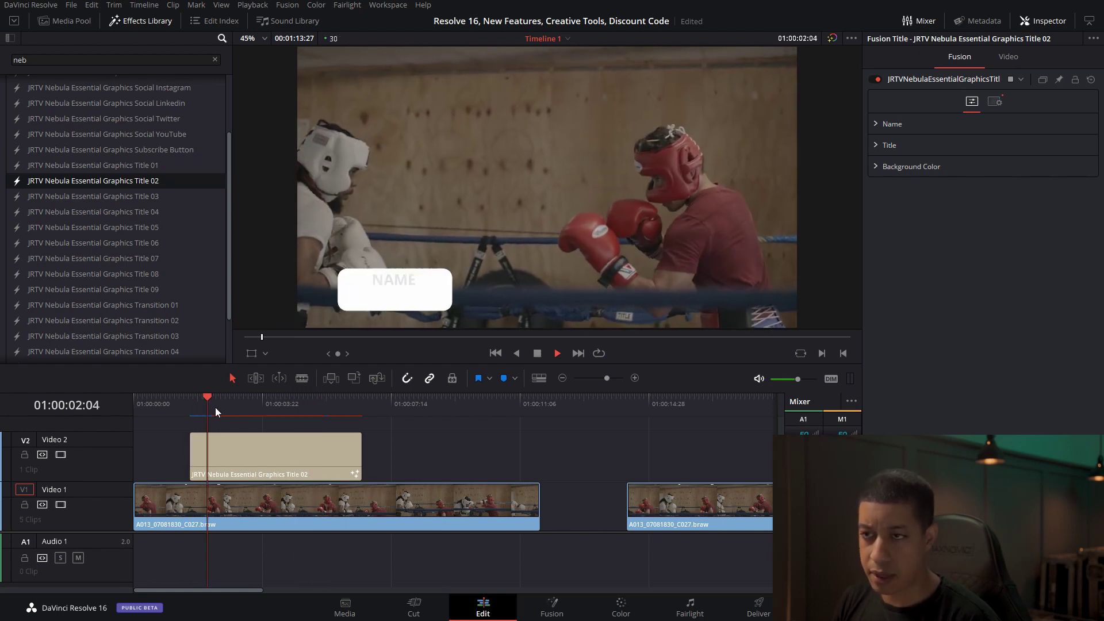
pyautogui.click(210, 405)
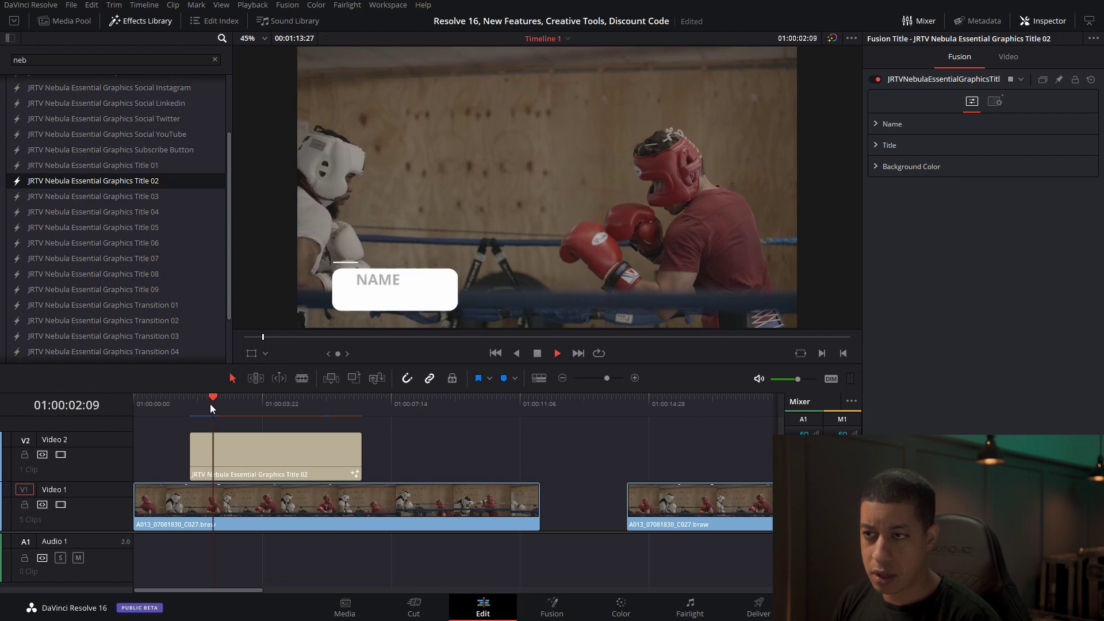
pyautogui.click(225, 404)
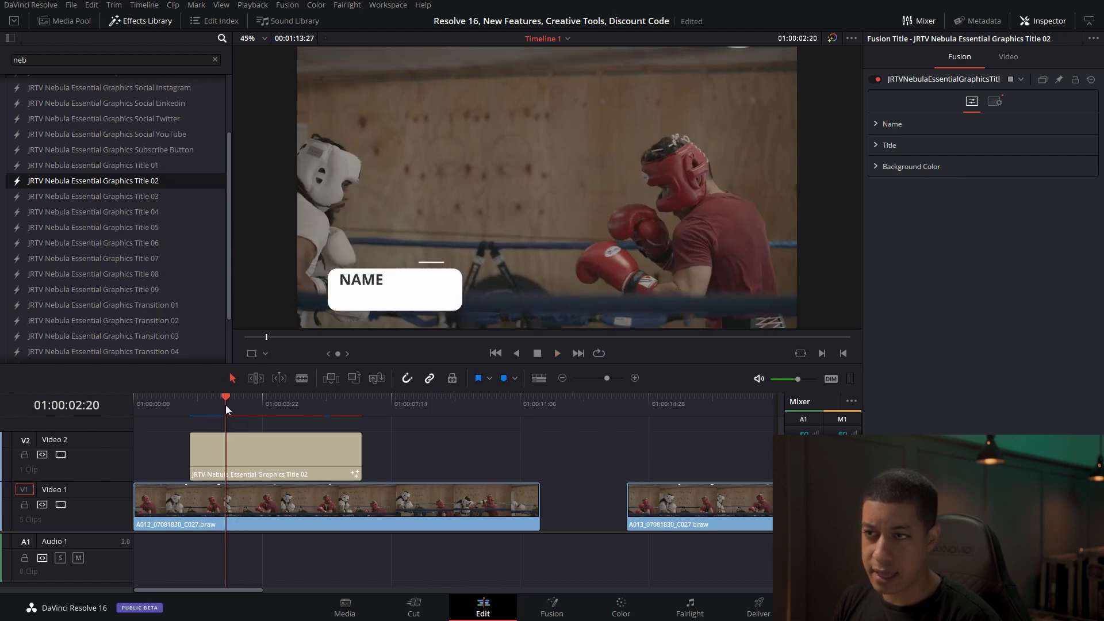
pyautogui.moveTo(230, 405)
pyautogui.mouseDown()
pyautogui.moveTo(243, 406)
pyautogui.moveTo(218, 406)
pyautogui.moveTo(244, 409)
pyautogui.mouseUp()
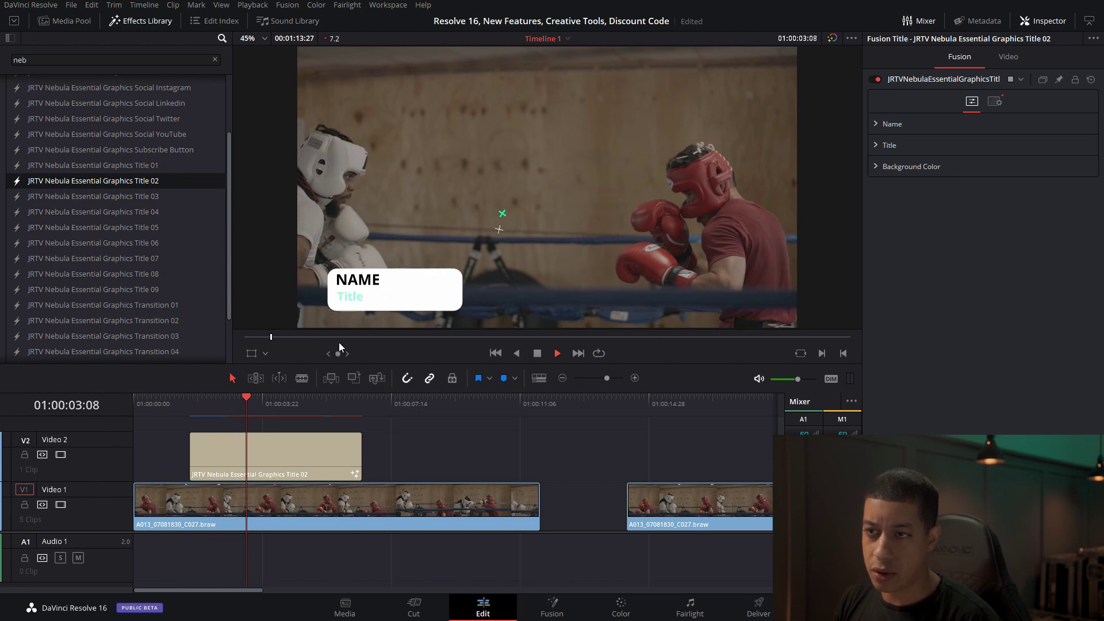
# - Set the Title text color of the Title 02 clip to red (#ff1313) and scrub its opening animation
pyautogui.click(195, 406)
pyautogui.click(262, 447)
pyautogui.click(209, 402)
pyautogui.moveTo(209, 402); pyautogui.dragTo(236, 401)
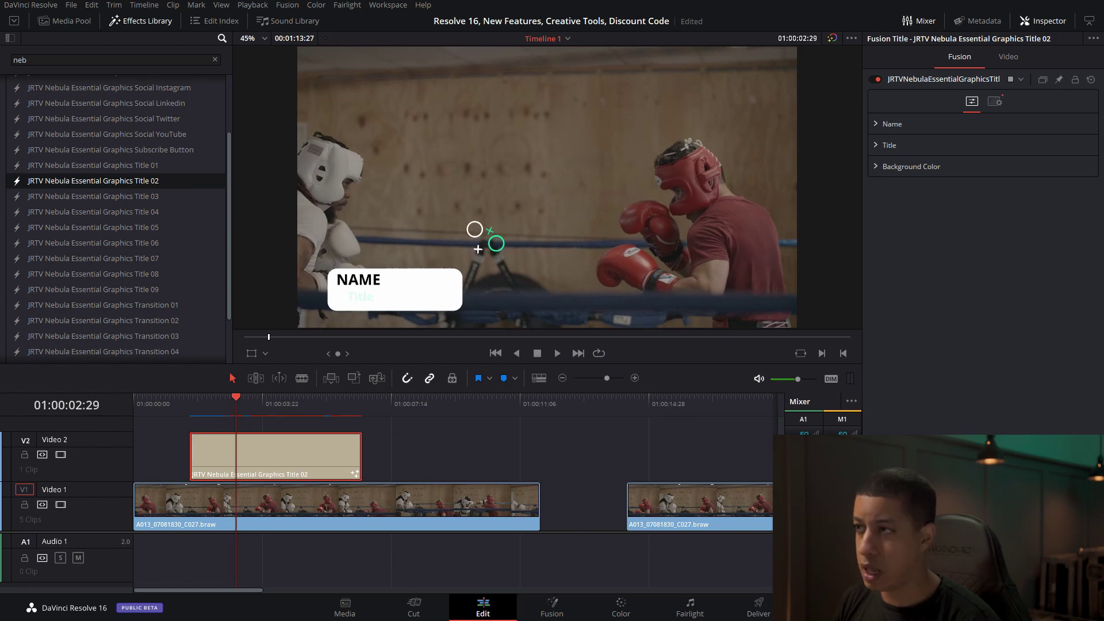
pyautogui.click(876, 145)
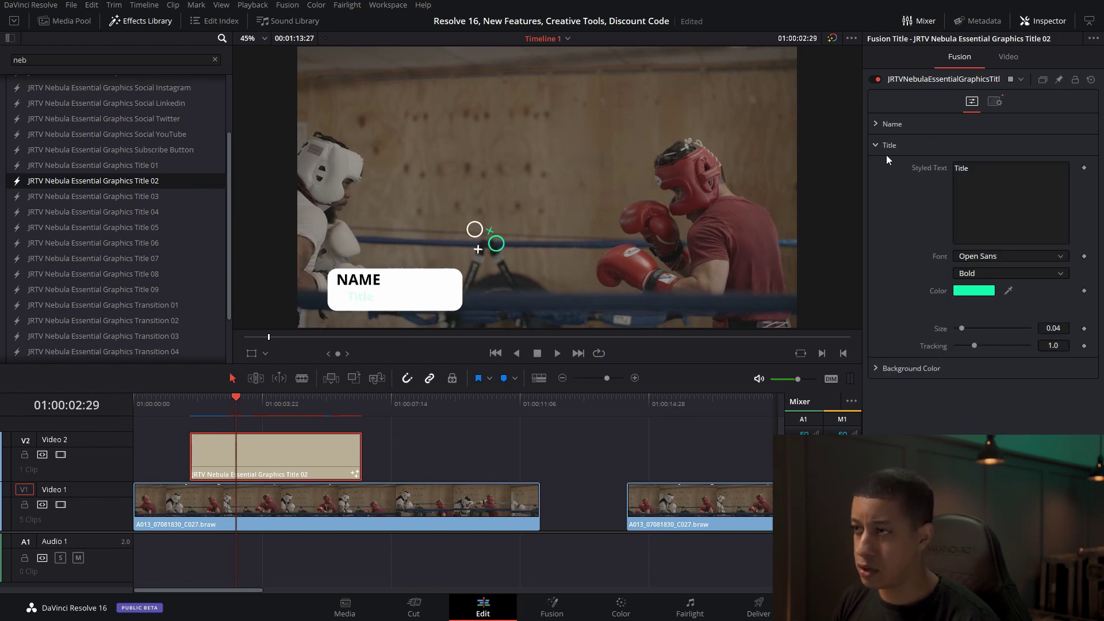
pyautogui.click(253, 413)
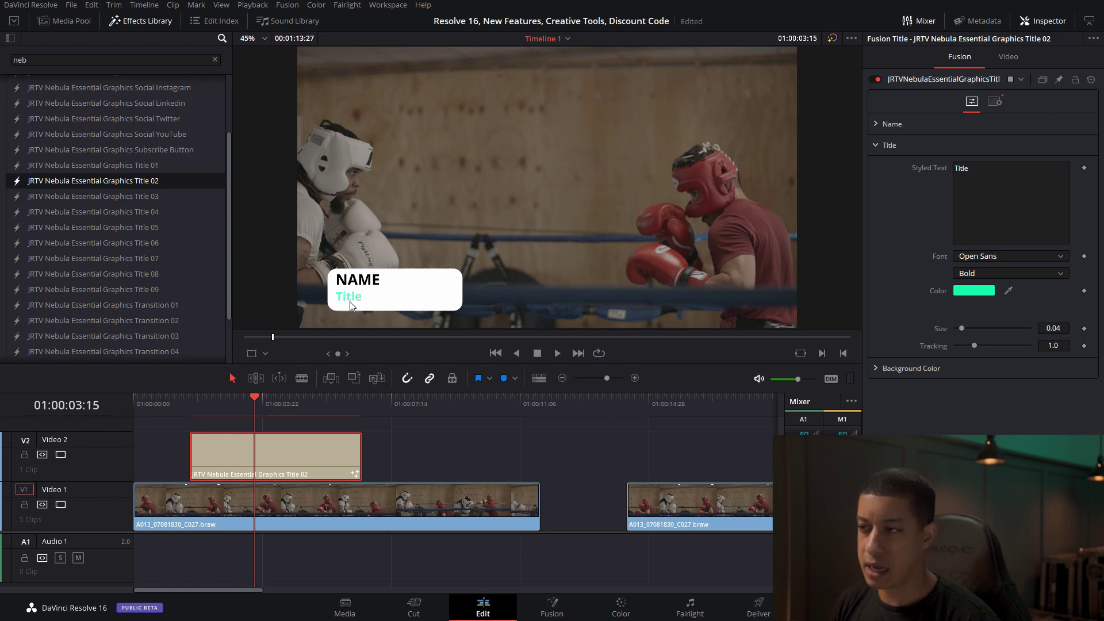
pyautogui.click(959, 293)
pyautogui.click(659, 209)
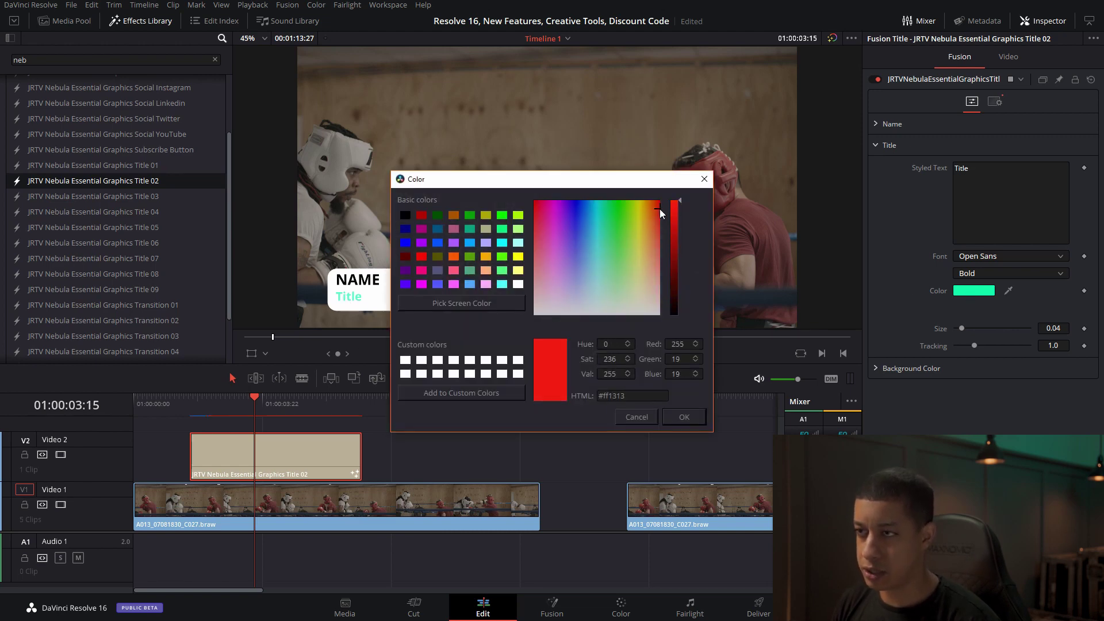
pyautogui.click(684, 417)
pyautogui.moveTo(265, 406); pyautogui.dragTo(234, 409)
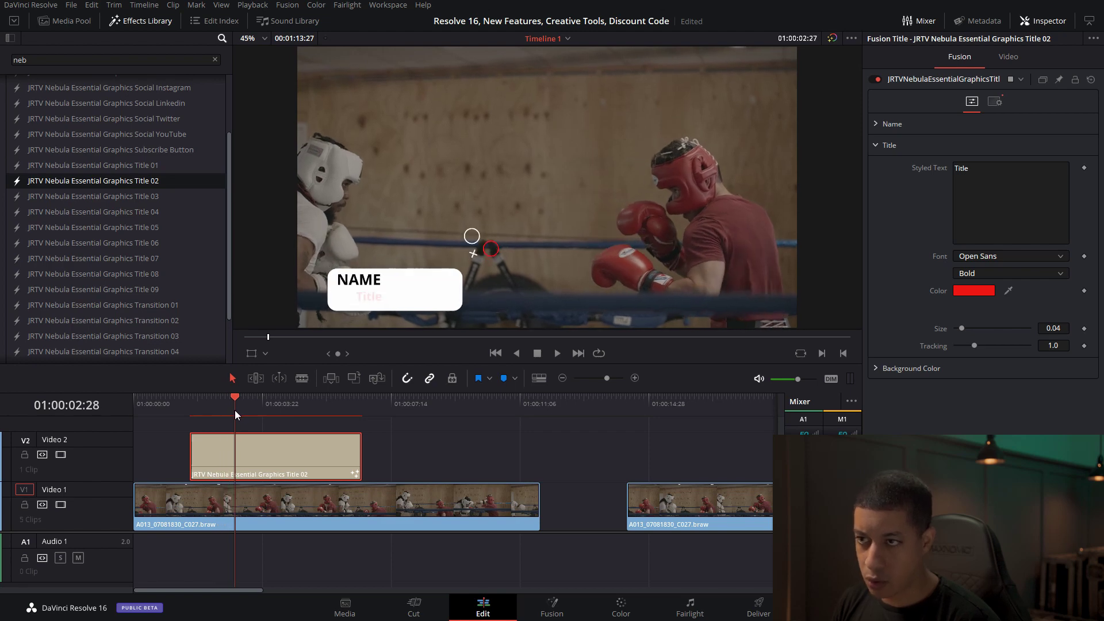
# - Change the background color of the Title 02 lower third to cyan and check it around 01:00:02:28
pyautogui.click(879, 368)
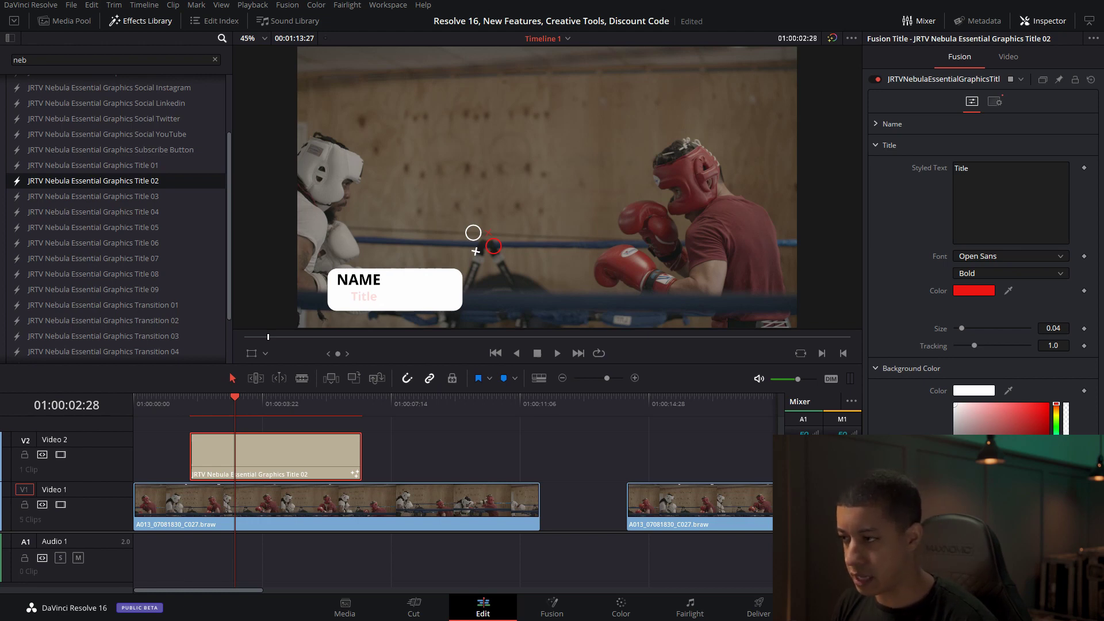
pyautogui.click(1046, 412)
pyautogui.moveTo(227, 405)
pyautogui.mouseDown()
pyautogui.moveTo(246, 406)
pyautogui.moveTo(235, 406)
pyautogui.mouseUp()
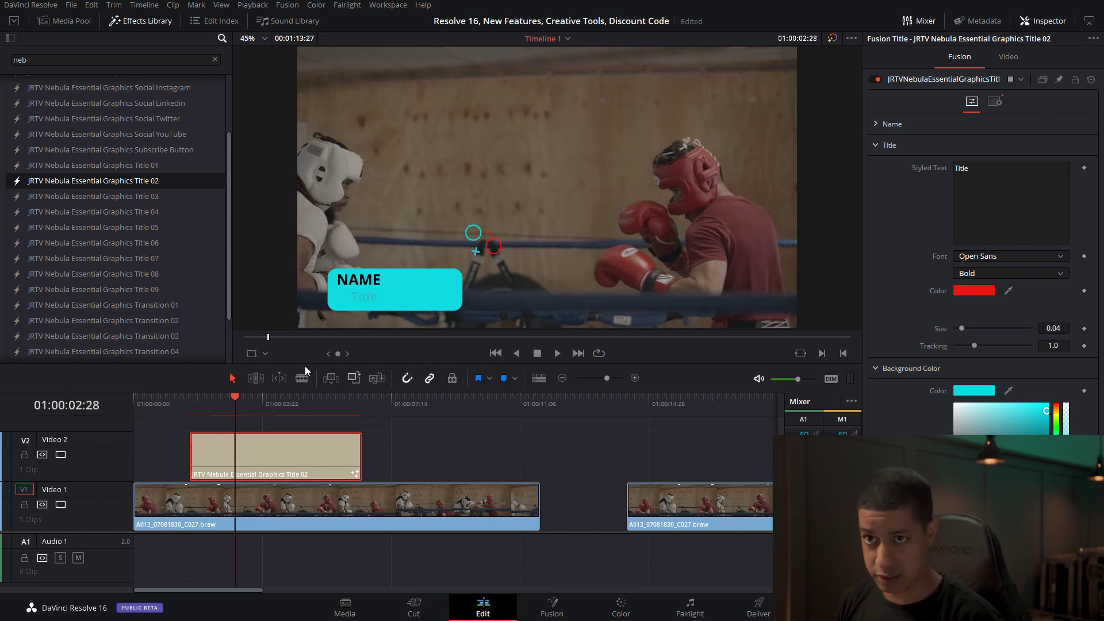
# - Replace the Title 02 clip with JRTV Nebula Essential Graphics Title 07 on Video 2 at 01:00:02:28 and scrub to 01:00:04:01
pyautogui.press('Delete')
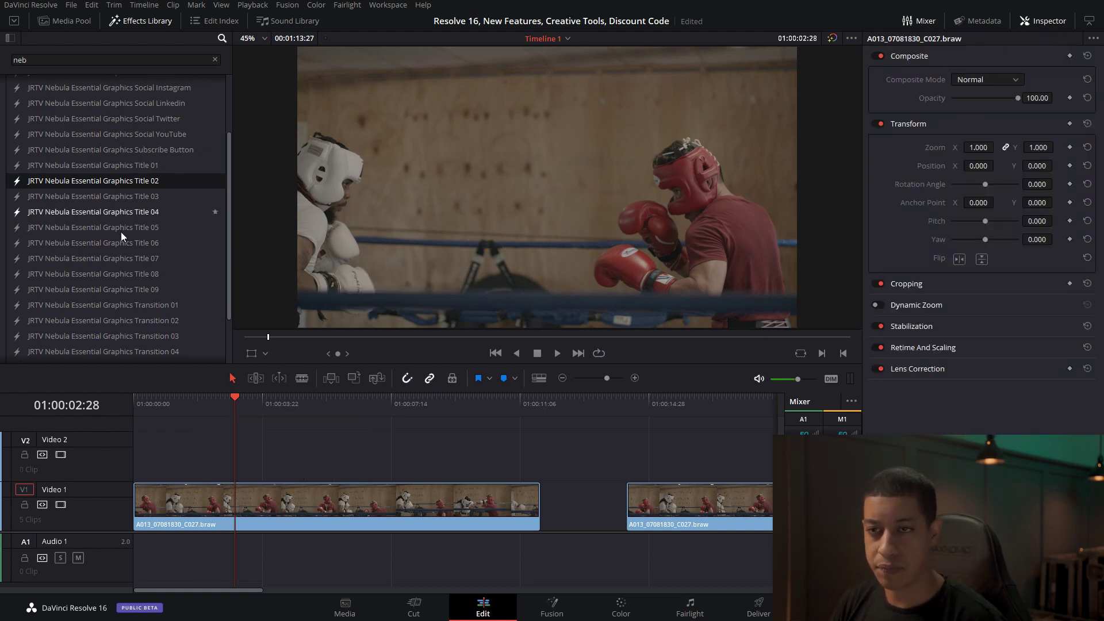
pyautogui.moveTo(115, 258); pyautogui.dragTo(292, 424)
pyautogui.click(313, 402)
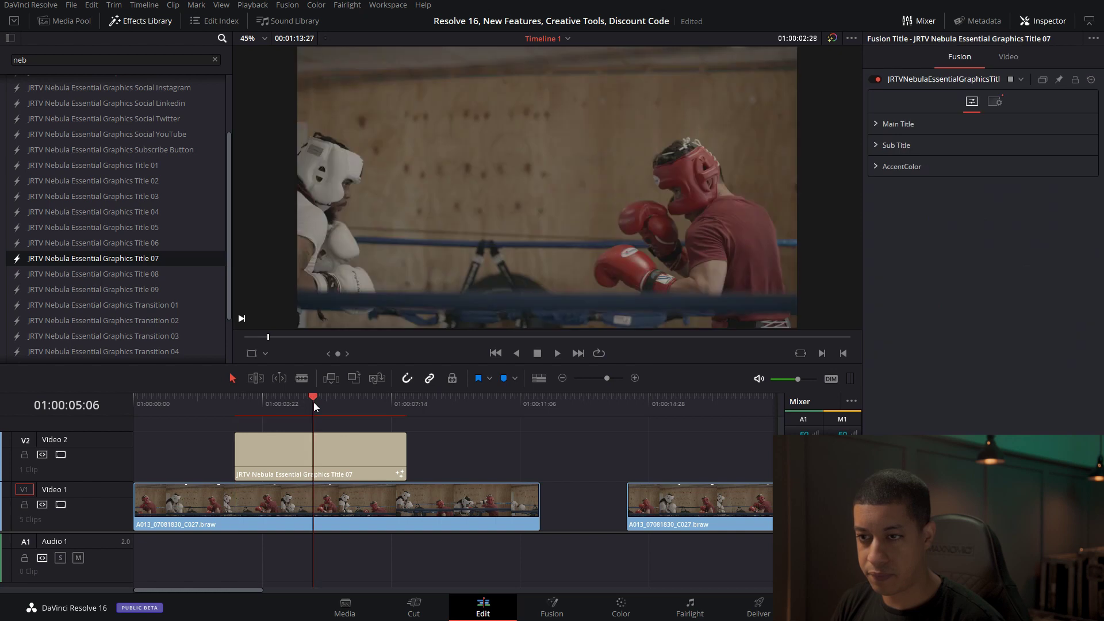
pyautogui.click(336, 401)
pyautogui.moveTo(336, 401); pyautogui.dragTo(273, 406)
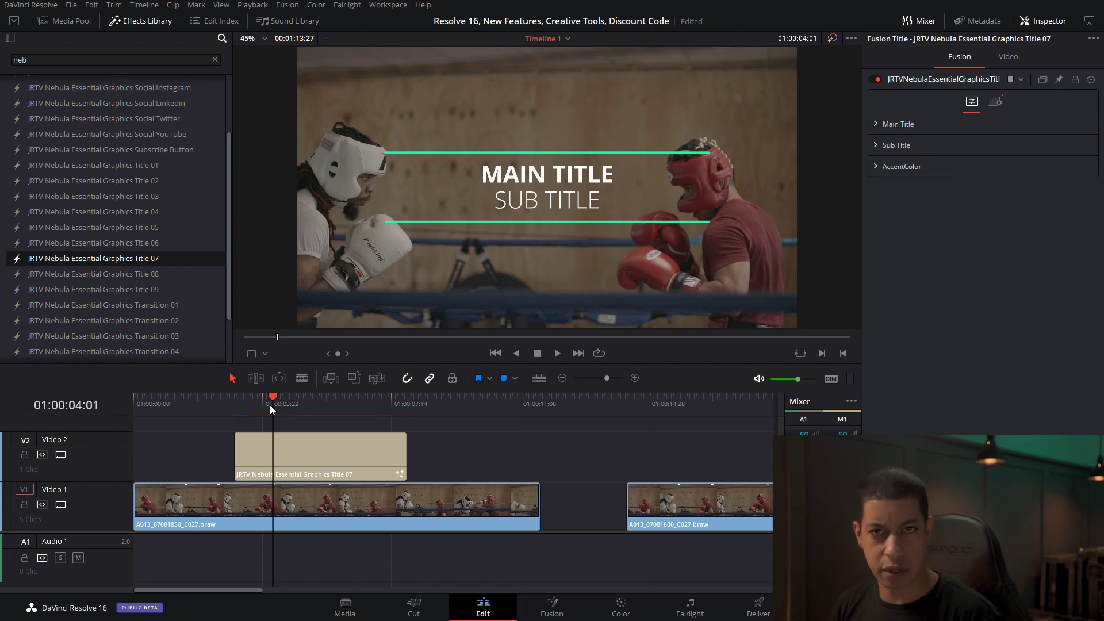
# - Move the Title 07 clip earlier on Video 2, extend its end, and scrub to 01:00:11:01
pyautogui.moveTo(291, 457); pyautogui.dragTo(264, 450)
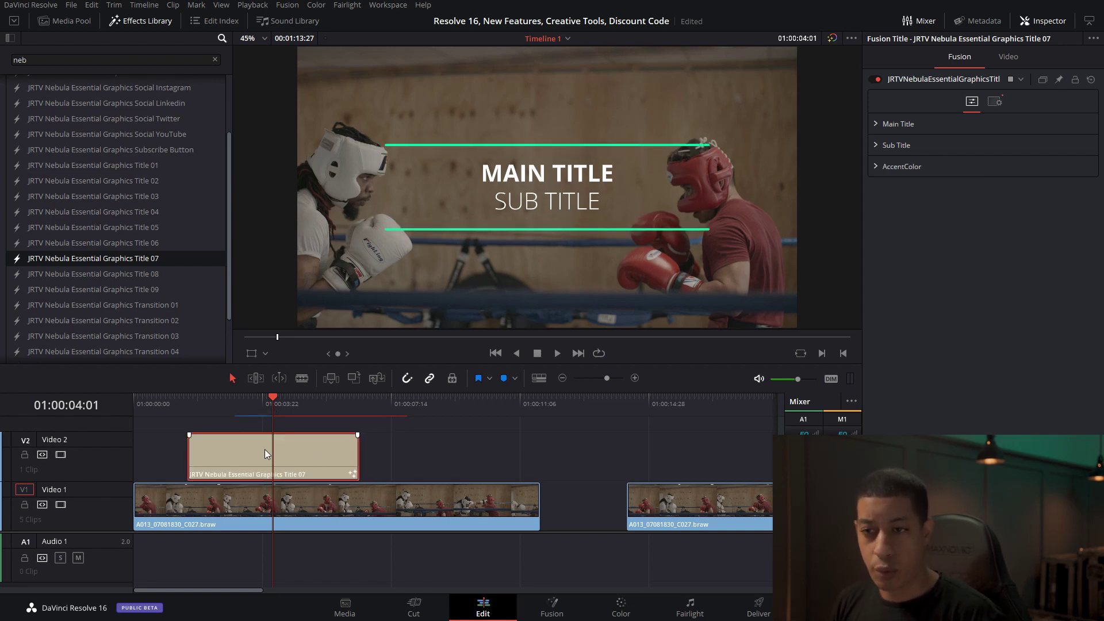
pyautogui.moveTo(360, 454); pyautogui.dragTo(514, 454)
pyautogui.moveTo(279, 409); pyautogui.dragTo(505, 418)
# - Delete the Title 07 clip and close the gap between the two boxing clips on Video 1
pyautogui.click(332, 463)
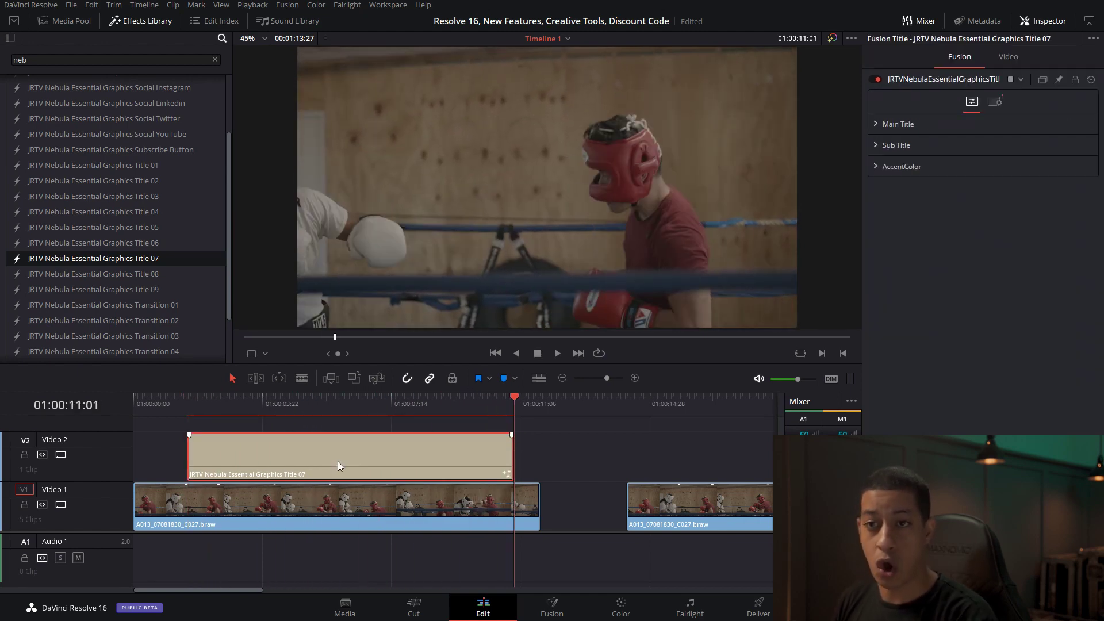
pyautogui.press('Delete')
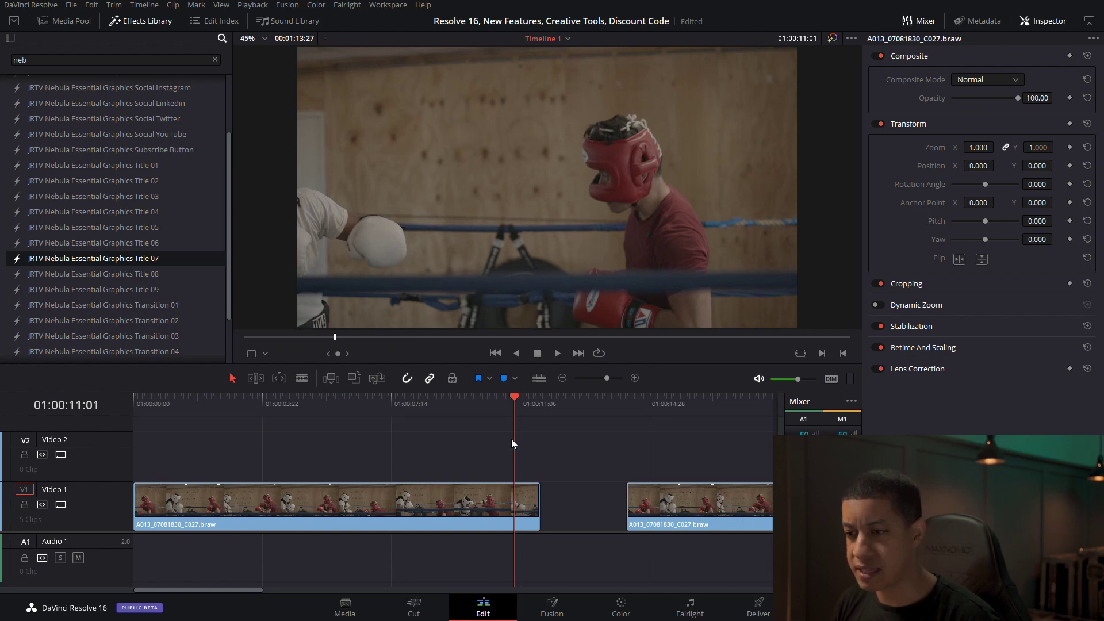
pyautogui.moveTo(685, 506); pyautogui.dragTo(605, 506)
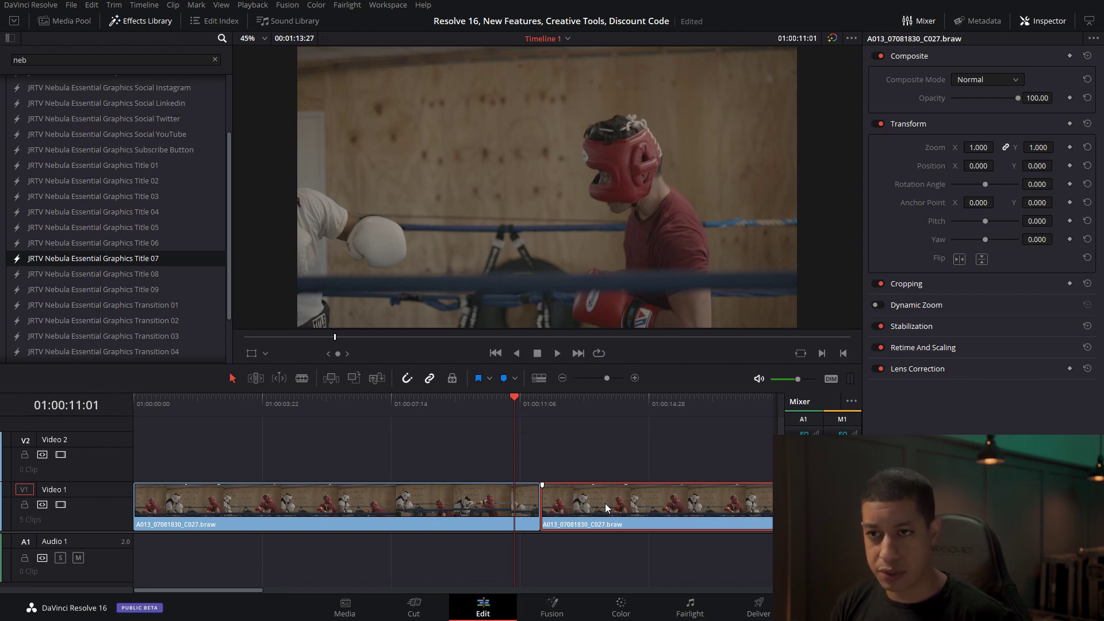
# - Place JRTV Nebula Essential Graphics Transition 04 on Video 2, shortened to straddle the cut between the two boxing clips
pyautogui.scroll(-3, 175, 297)
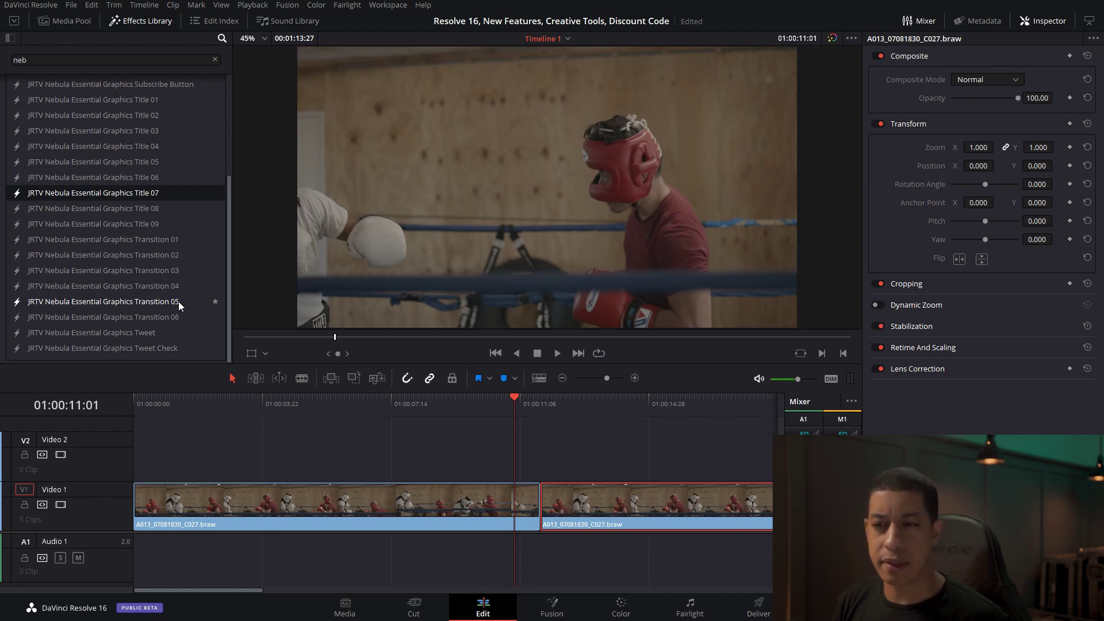
pyautogui.moveTo(161, 285); pyautogui.dragTo(484, 432)
pyautogui.hotkey('shift', 'Right')
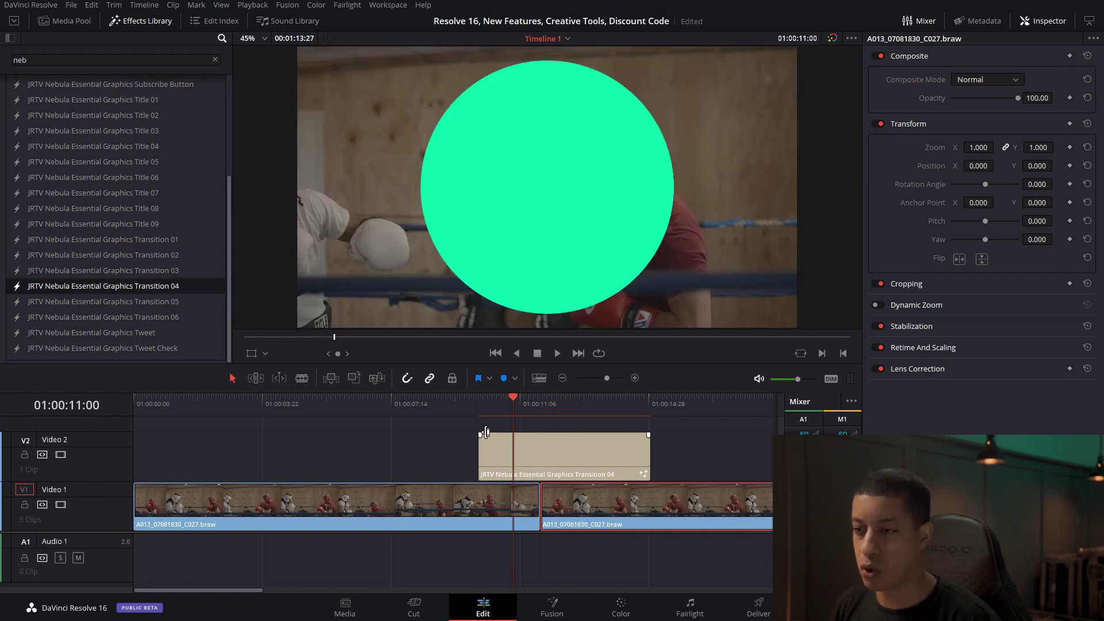
pyautogui.moveTo(652, 468); pyautogui.dragTo(538, 453)
pyautogui.click(541, 402)
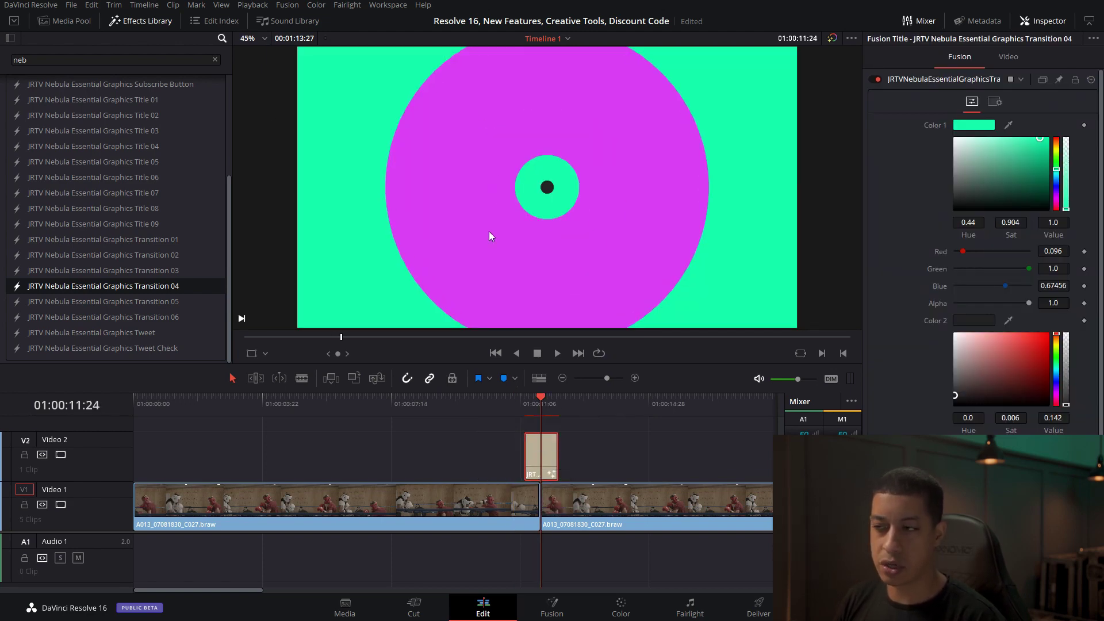
# - Play Transition 04 across the cut several times and examine its color settings
pyautogui.click(525, 409)
pyautogui.press('space')
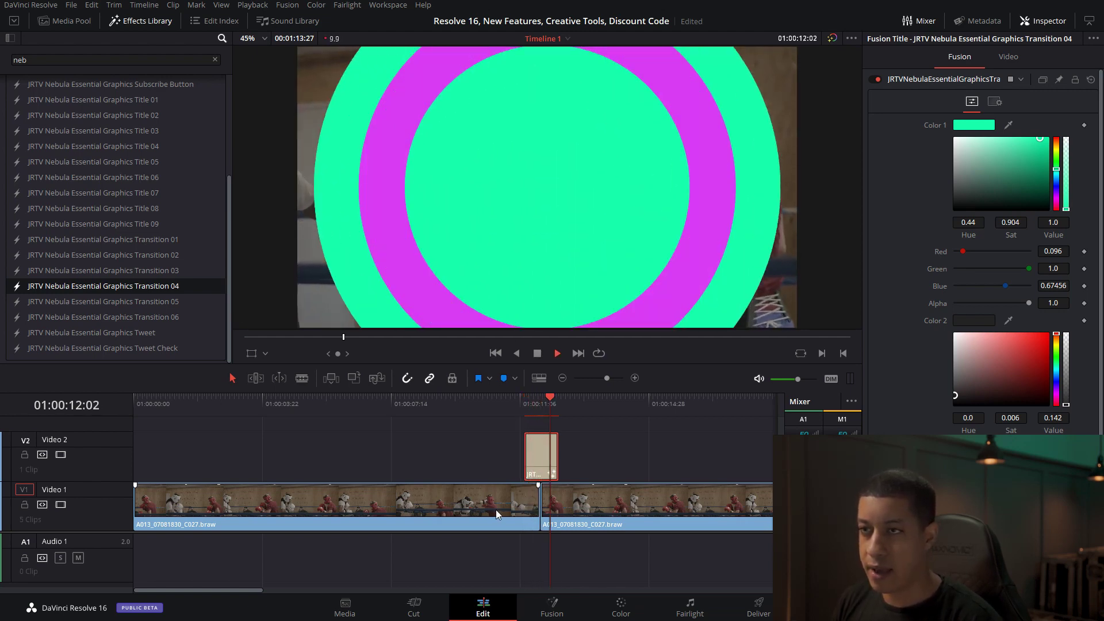
pyautogui.click(520, 410)
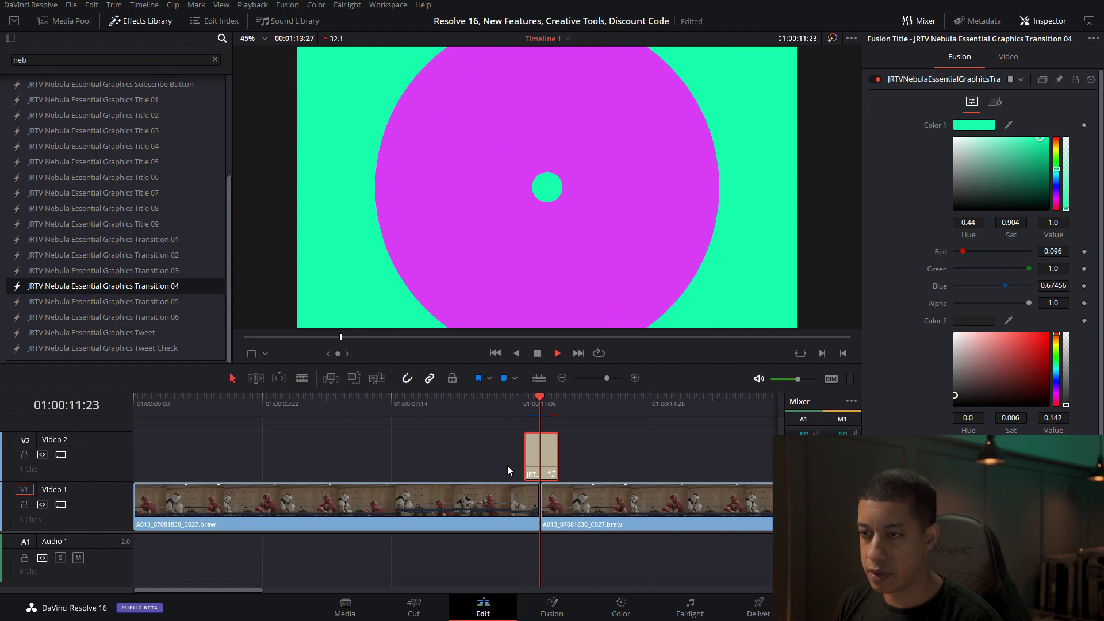
pyautogui.click(526, 410)
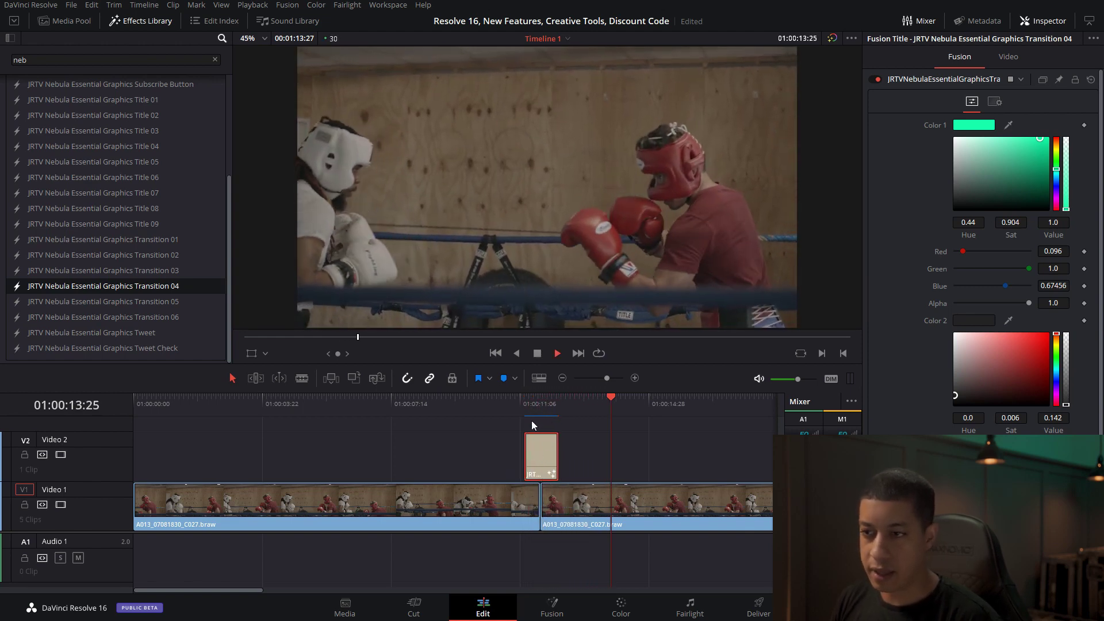
pyautogui.click(508, 414)
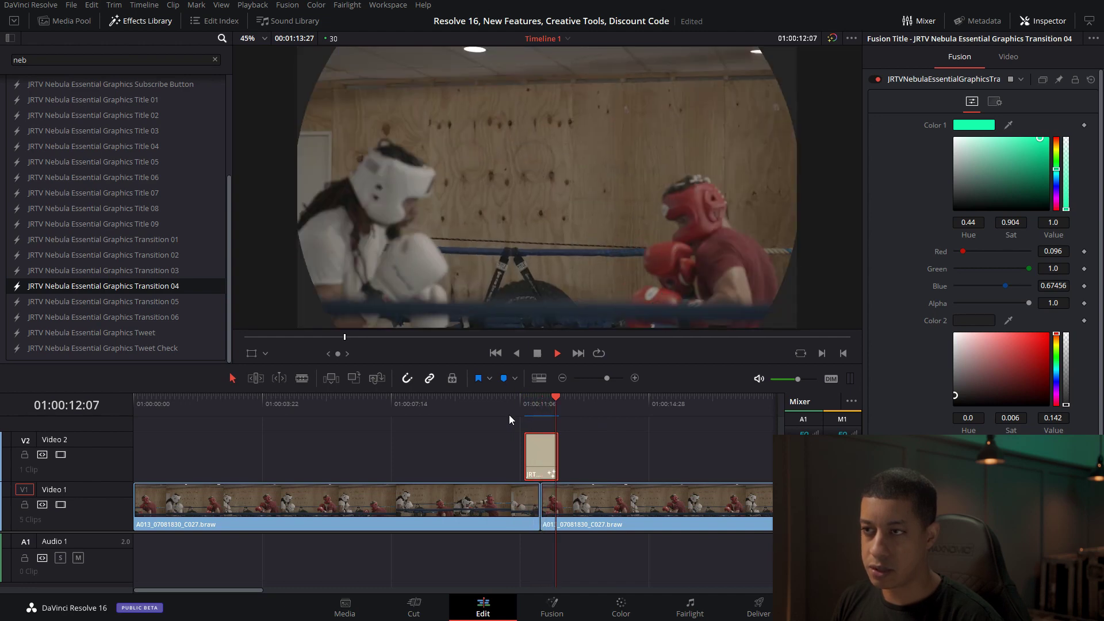
pyautogui.click(536, 406)
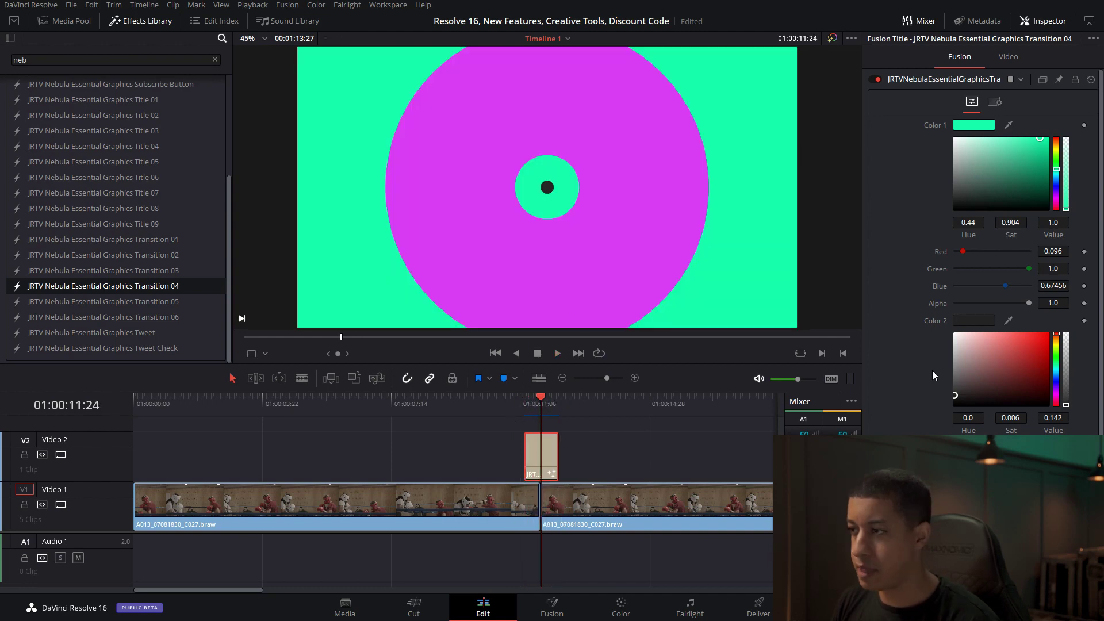
pyautogui.scroll(-3, 985, 316)
pyautogui.scroll(2, 984, 337)
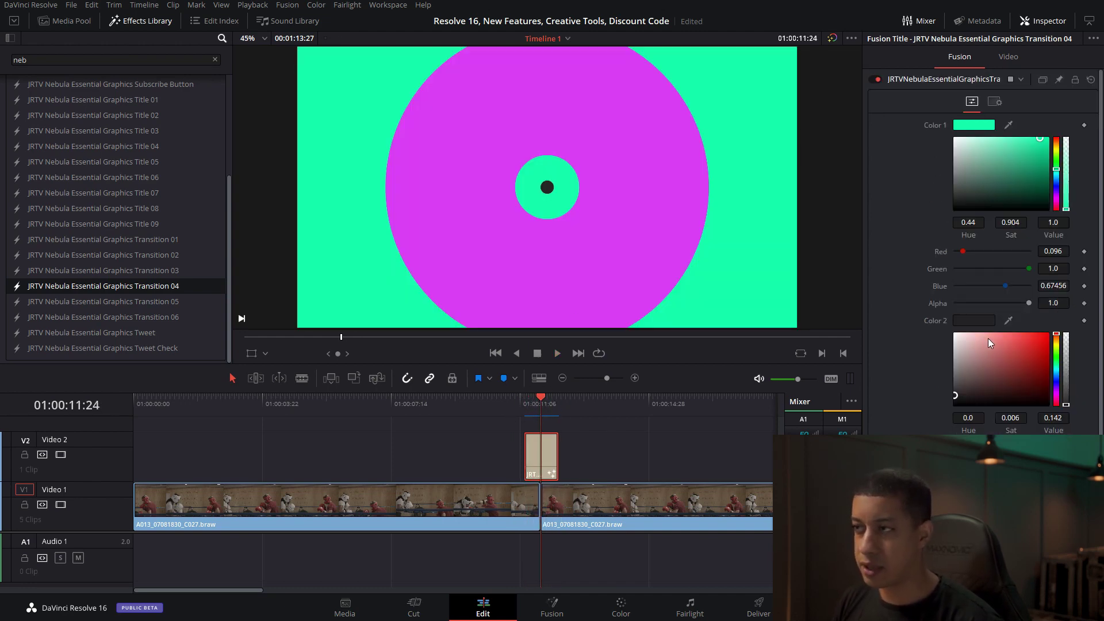
pyautogui.scroll(-2, 988, 339)
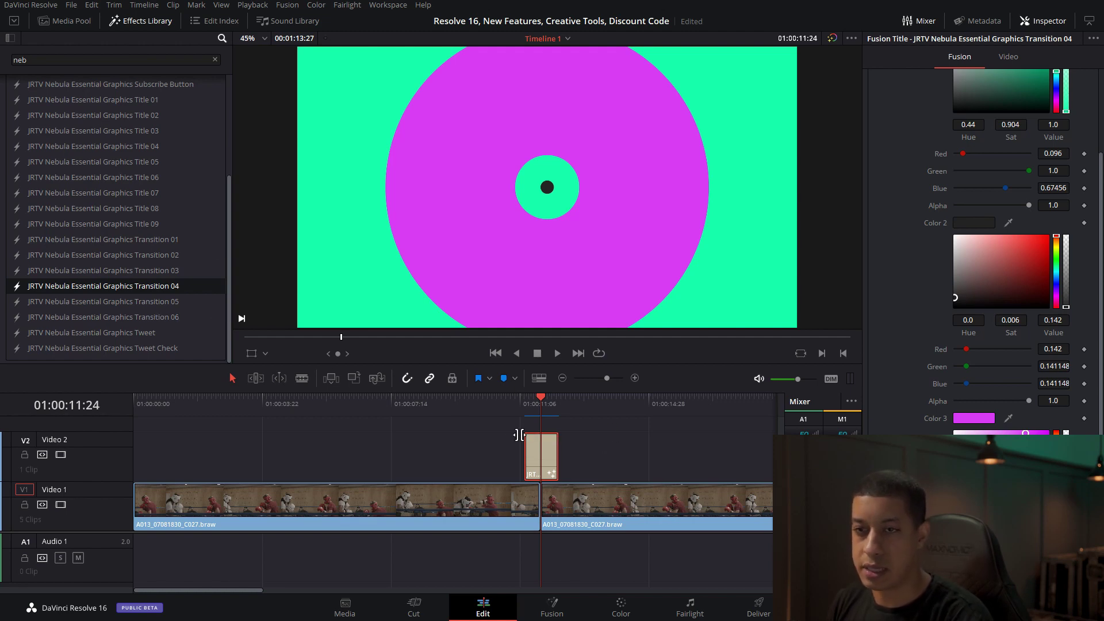
# - Replace the Transition 04 clip with JRTV Nebula Essential Graphics Tweet Check before the cut on Video 2 and view it at 01:00:09:05
pyautogui.press('Delete')
pyautogui.moveTo(115, 348); pyautogui.dragTo(366, 469)
pyautogui.click(449, 404)
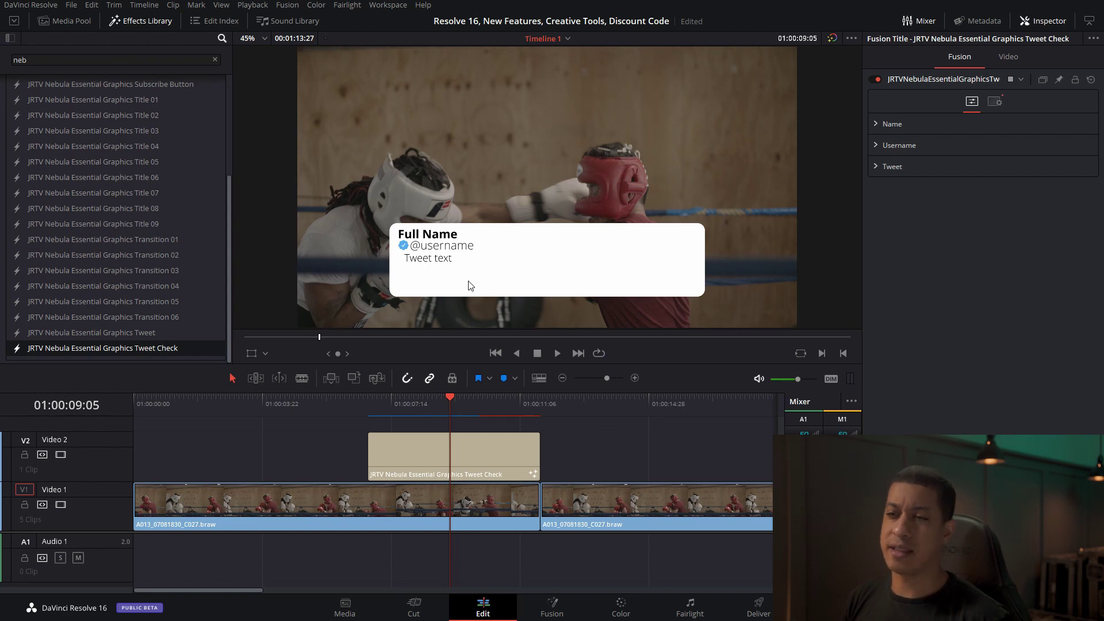
# - Scale the Tweet Check clip down to a zoom of 0.570
pyautogui.click(474, 447)
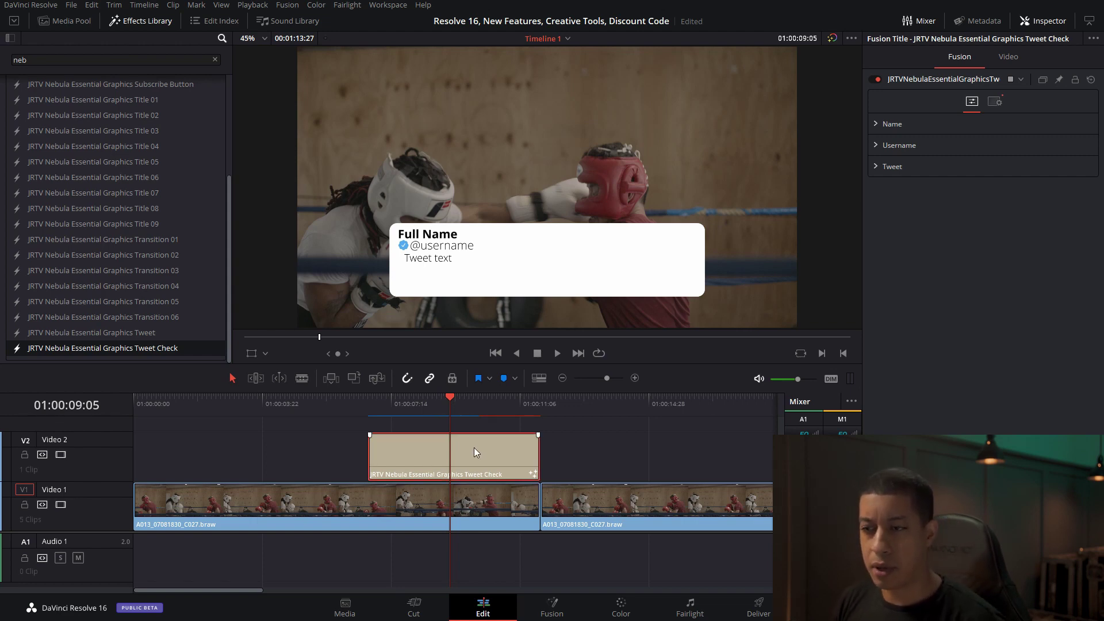
pyautogui.click(1008, 58)
pyautogui.moveTo(976, 171); pyautogui.dragTo(410, 370)
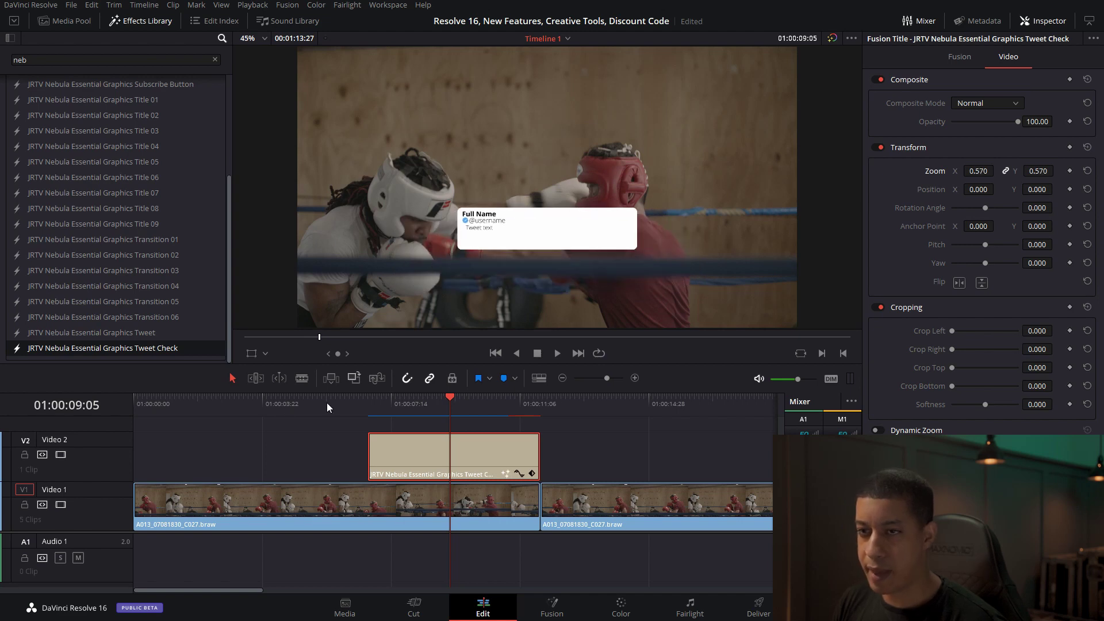
# - Move the tweet graphic to position X 97.914, Y -252.883 using the Transform overlay, and enlarge it slightly
pyautogui.click(251, 356)
pyautogui.moveTo(546, 185); pyautogui.dragTo(574, 256)
pyautogui.moveTo(438, 401); pyautogui.dragTo(464, 408)
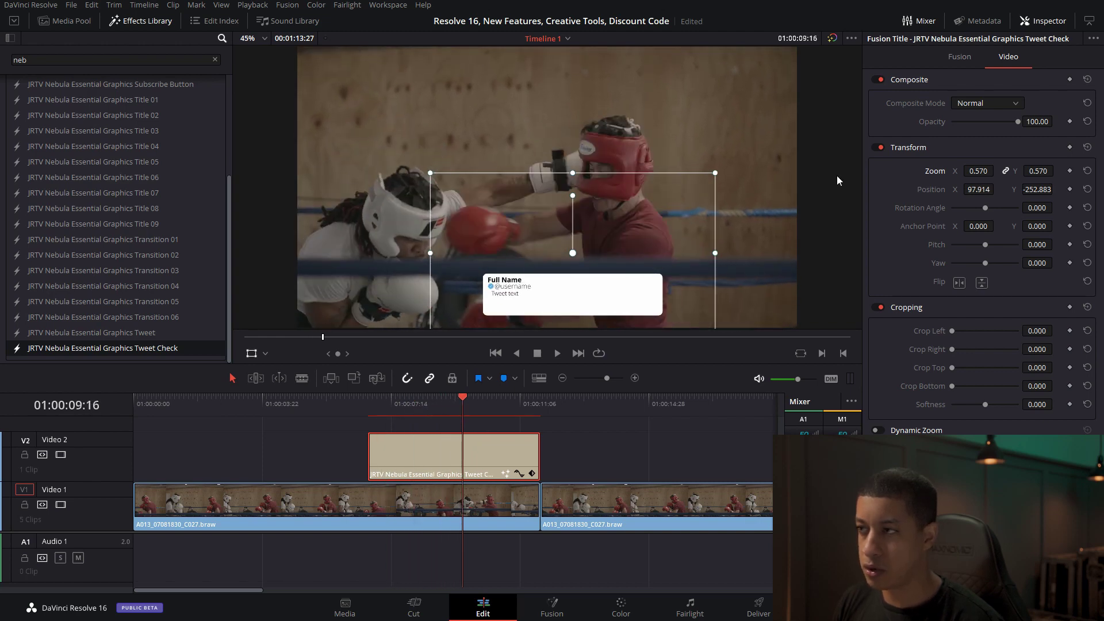
pyautogui.moveTo(976, 171); pyautogui.dragTo(977, 171)
# - View the Tweet Check title full screen, return to the editor, and examine its tweet text settings
pyautogui.hotkey('ctrl', 'f')
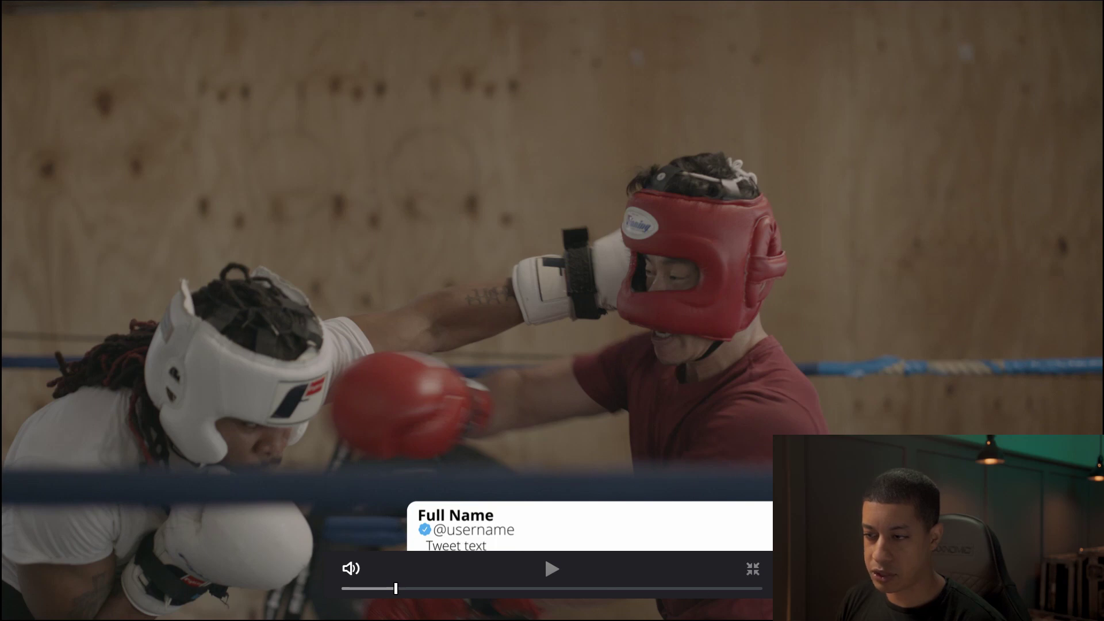
pyautogui.click(753, 568)
pyautogui.click(959, 56)
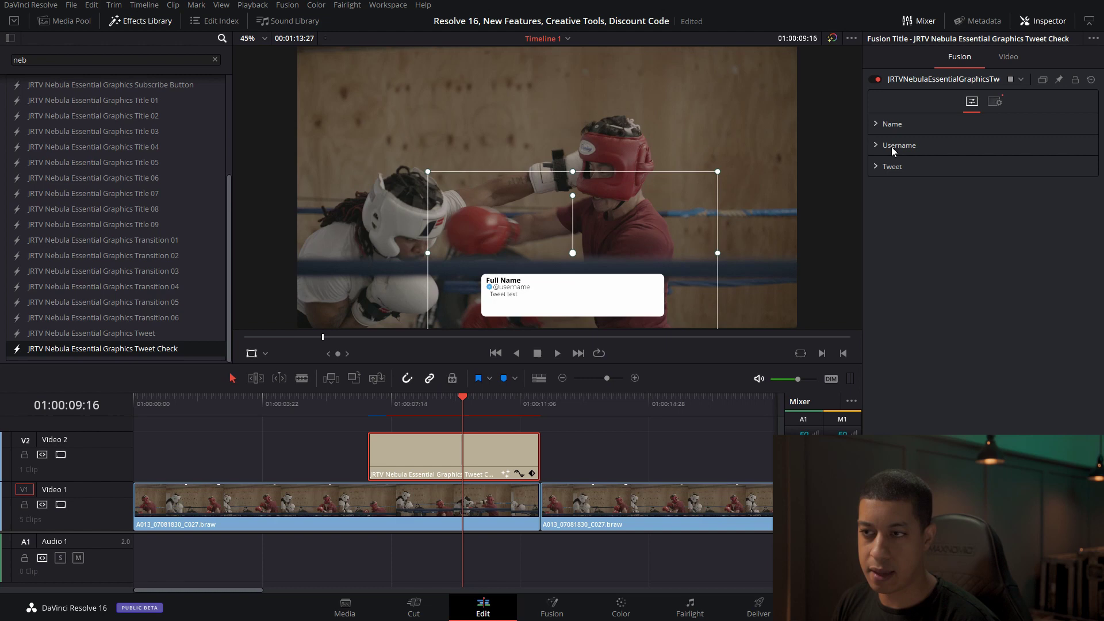
pyautogui.click(885, 166)
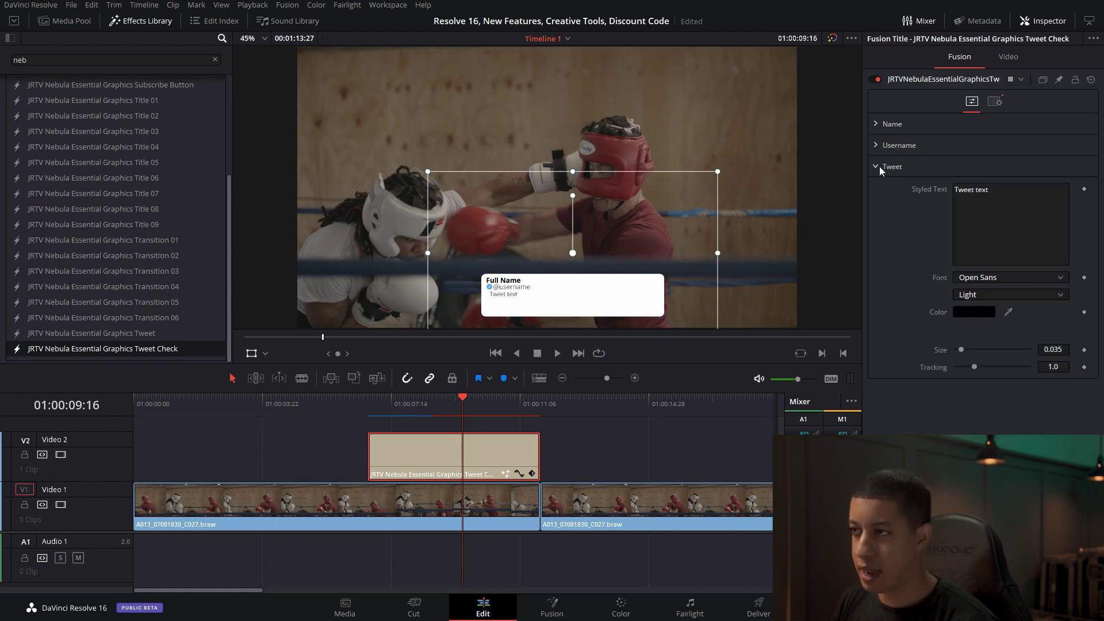
pyautogui.click(878, 166)
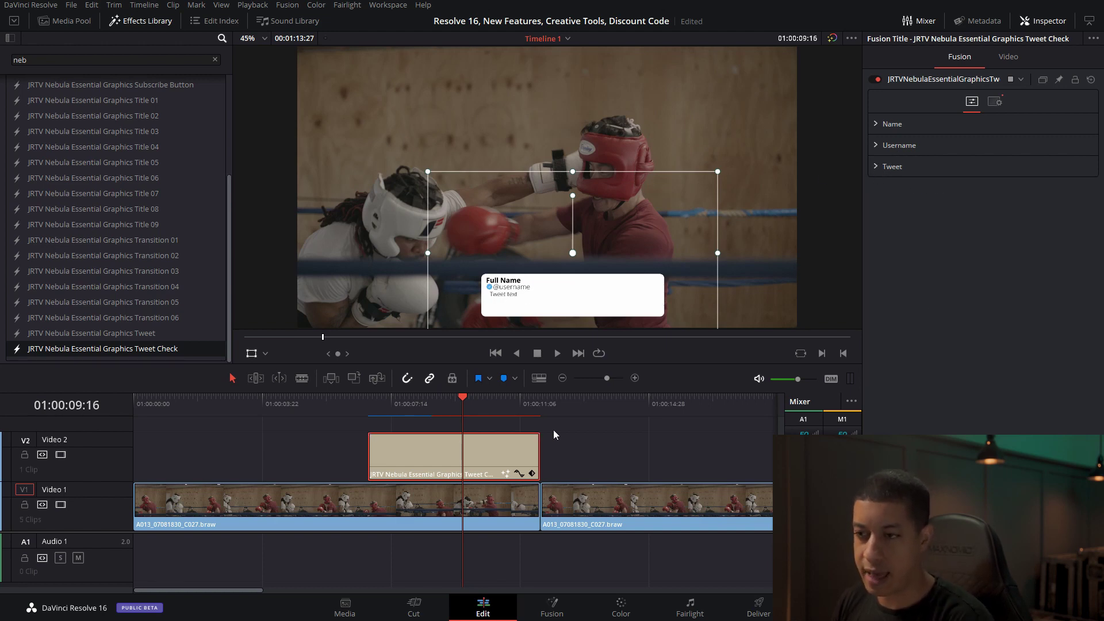
# - Replace the Tweet Check clip with JRTV Nebula Essential Graphics Subscribe Button on Video 2, spanning the playhead at 01:00:09:16
pyautogui.press('Delete')
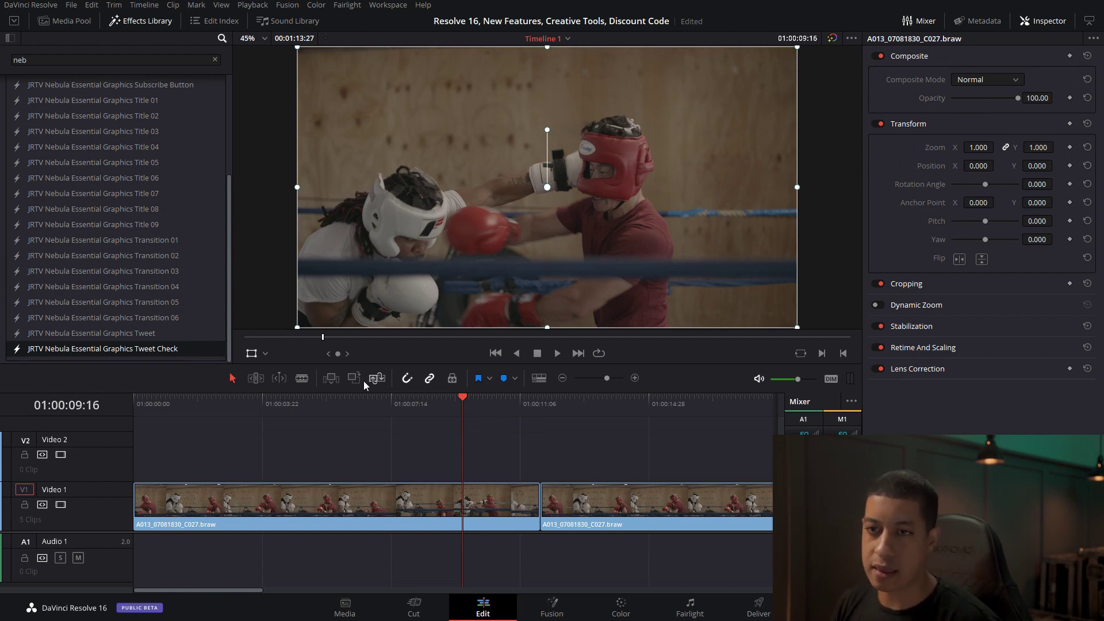
pyautogui.scroll(3, 206, 271)
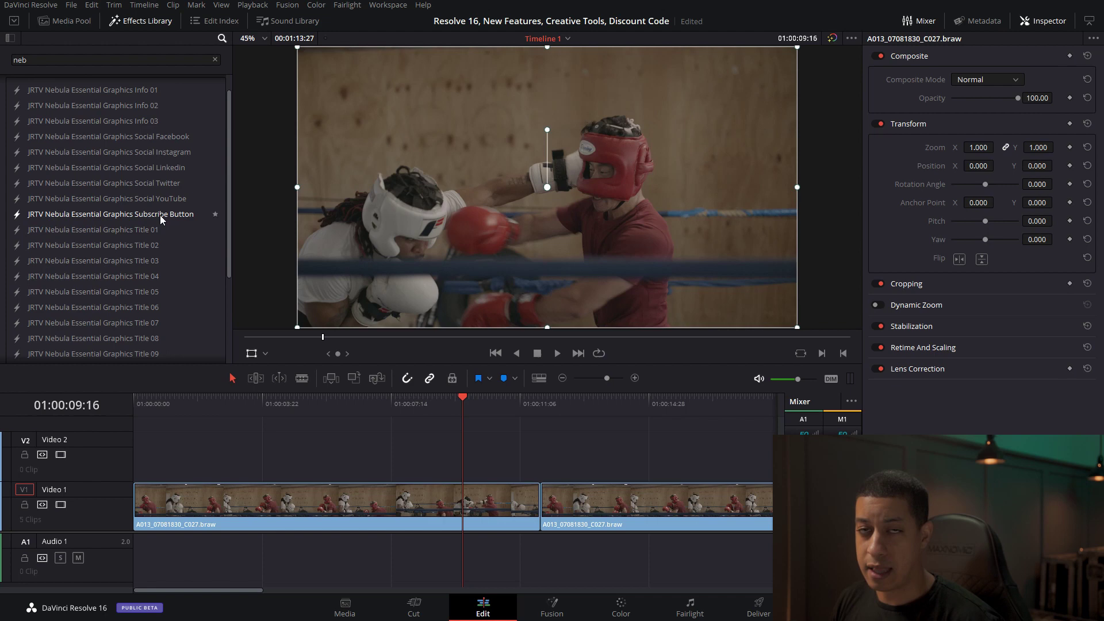
pyautogui.moveTo(157, 217); pyautogui.dragTo(350, 460)
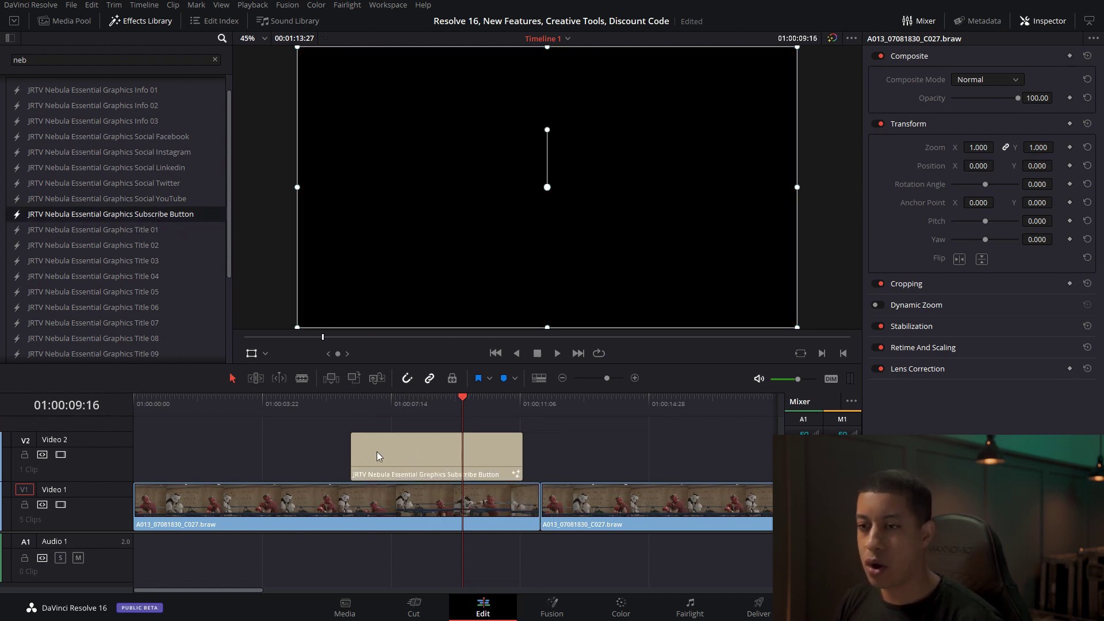
# - Play the Subscribe Button title from its start and replay the moment where the button gets clicked
pyautogui.click(350, 406)
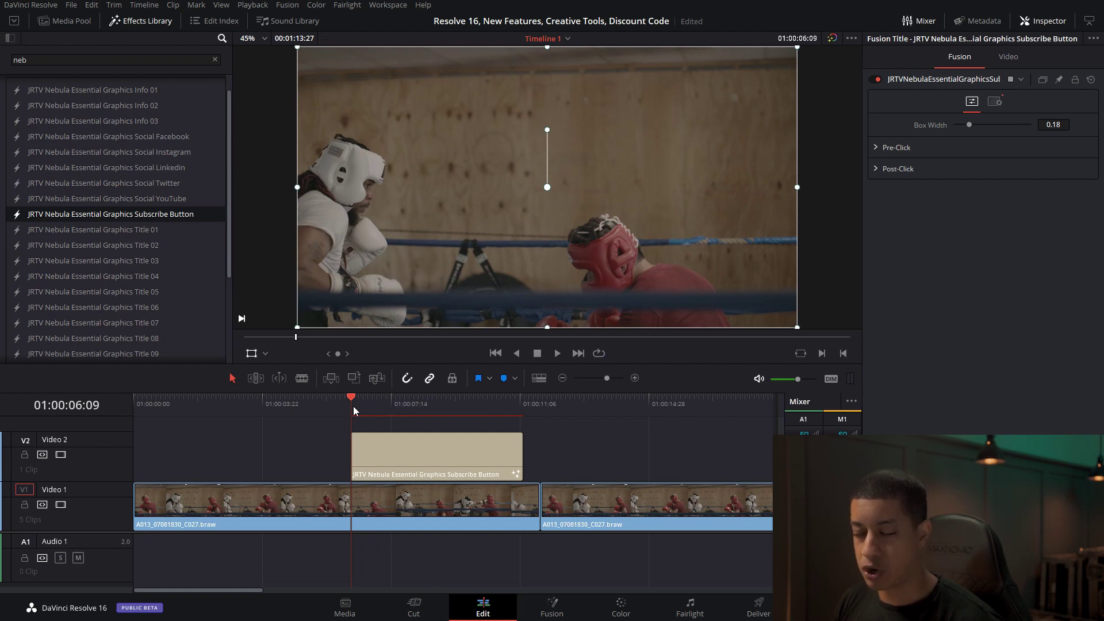
pyautogui.press('space')
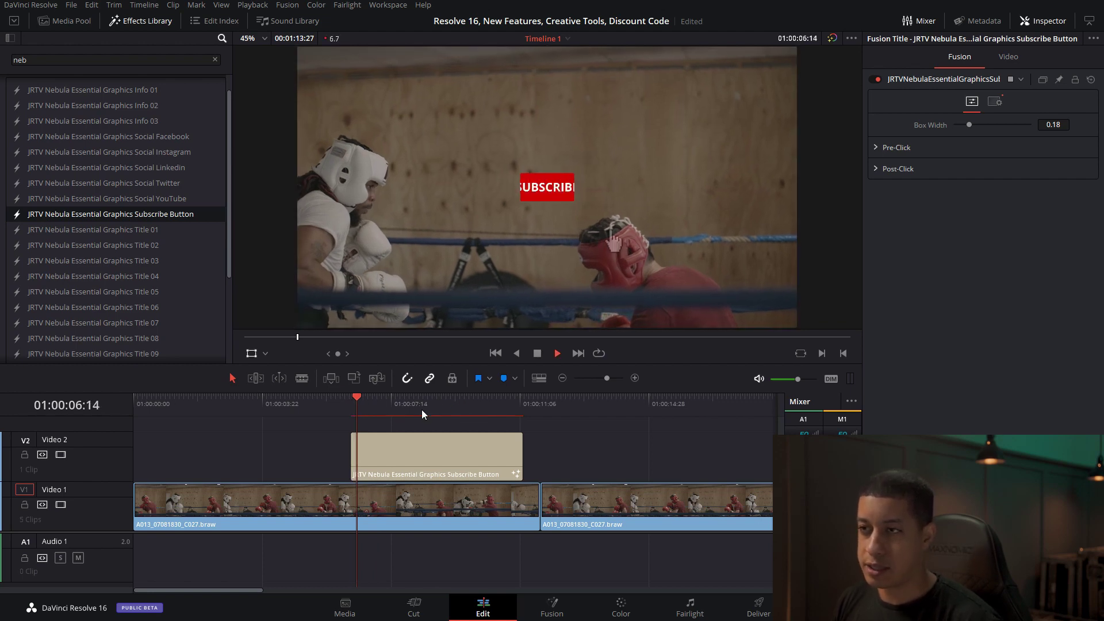
pyautogui.press('space')
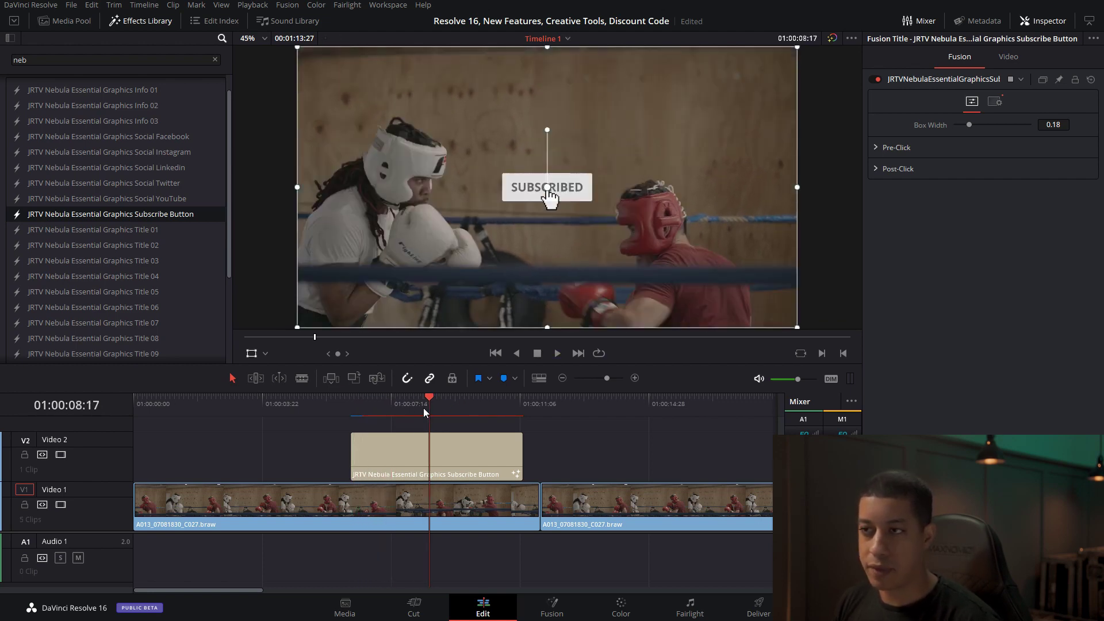
pyautogui.moveTo(410, 404); pyautogui.dragTo(386, 402)
pyautogui.press('space')
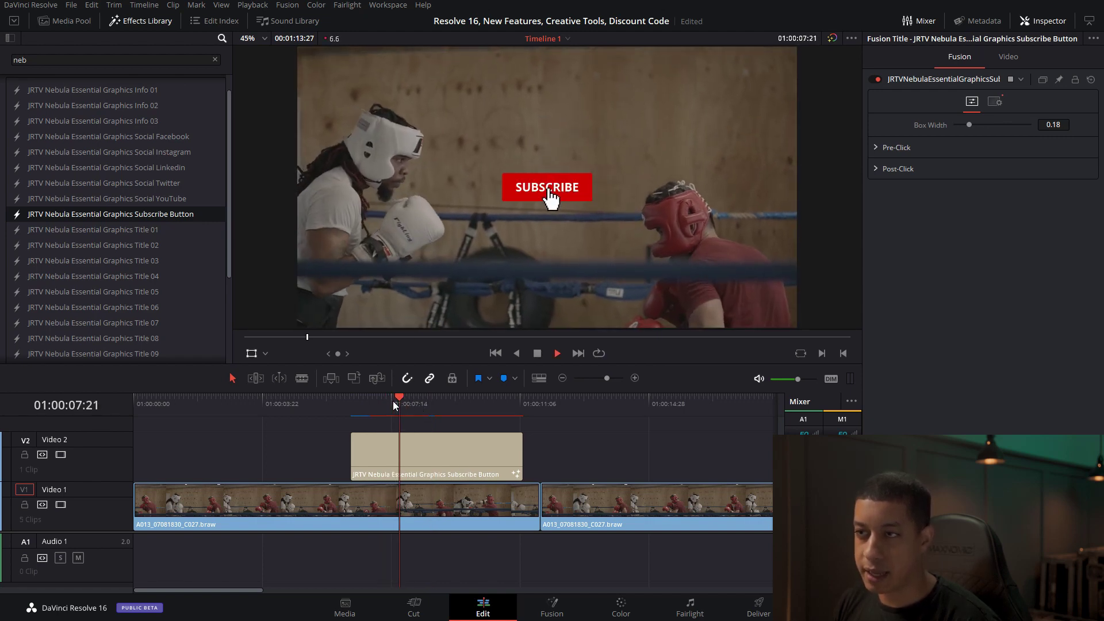
pyautogui.press('space')
# - Set the Subscribe Button title's pre-click text to "SUBSCRIBE 40K" and its box width to 0.201
pyautogui.click(458, 460)
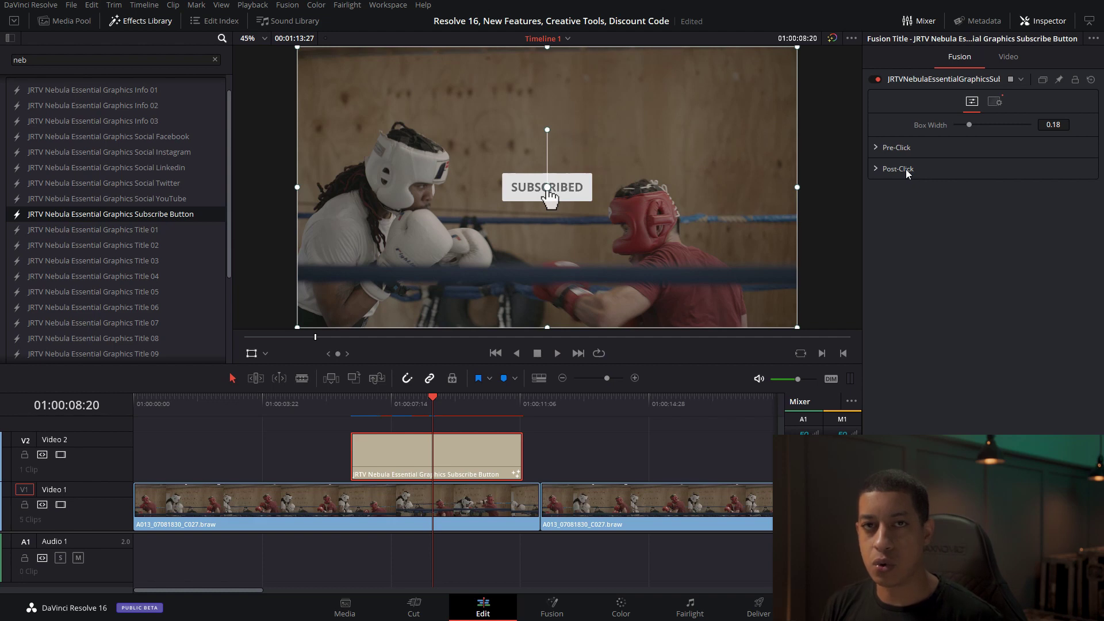
pyautogui.click(875, 147)
pyautogui.click(387, 405)
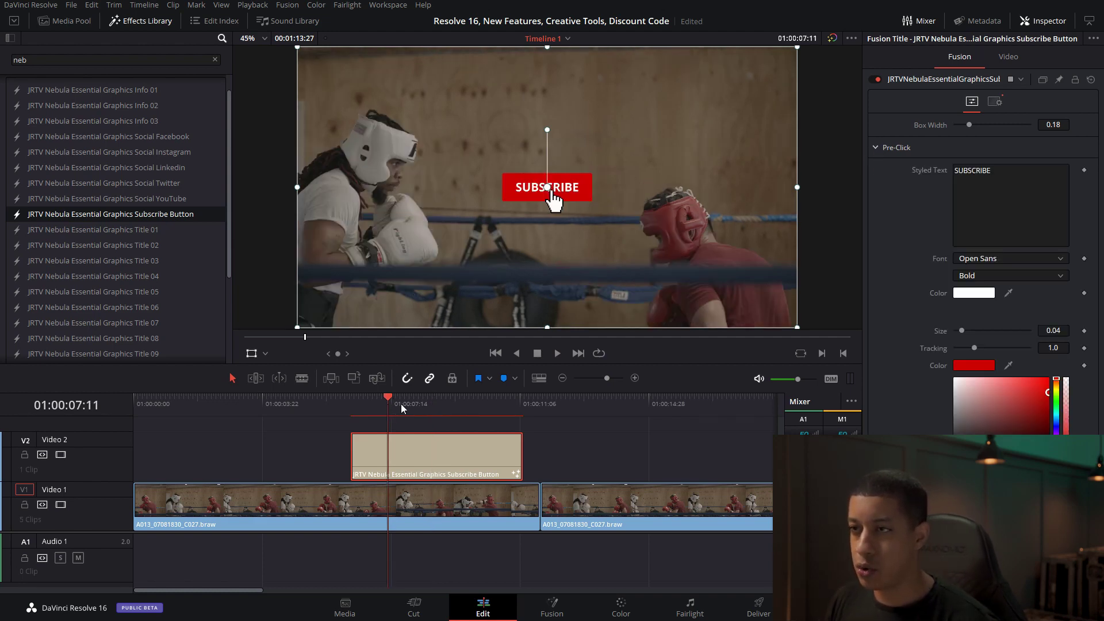
pyautogui.click(1011, 170)
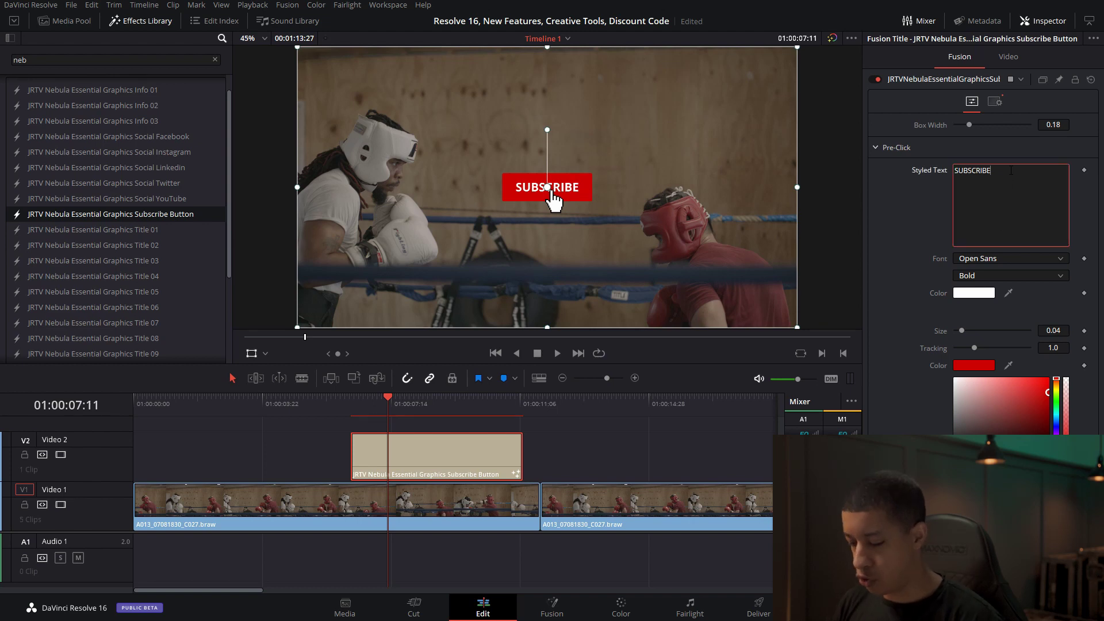
pyautogui.write('40K')
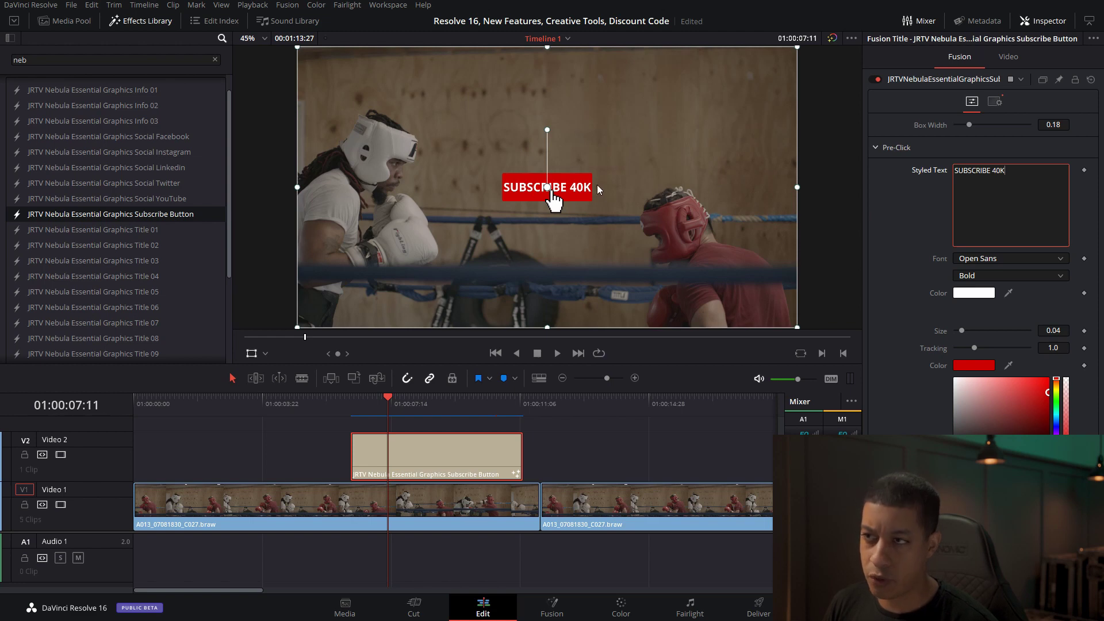
pyautogui.moveTo(1053, 125); pyautogui.dragTo(1067, 125)
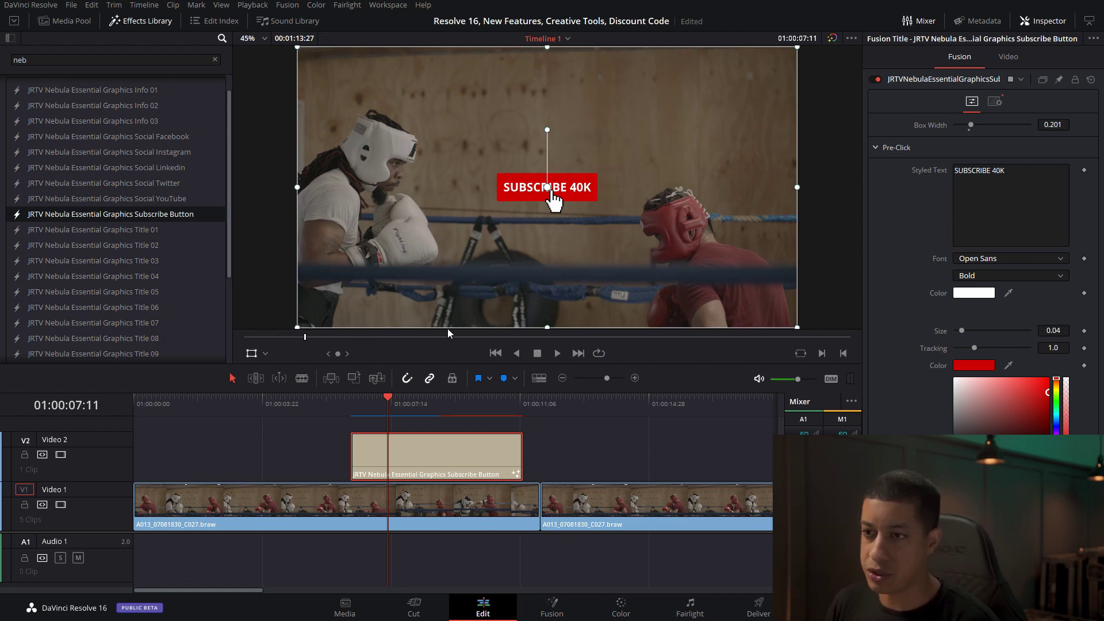
# - Play back the edited subscribe animation, and shift the clip earlier on Video 2 while lengthening it
pyautogui.moveTo(384, 410); pyautogui.dragTo(356, 410)
pyautogui.press('space')
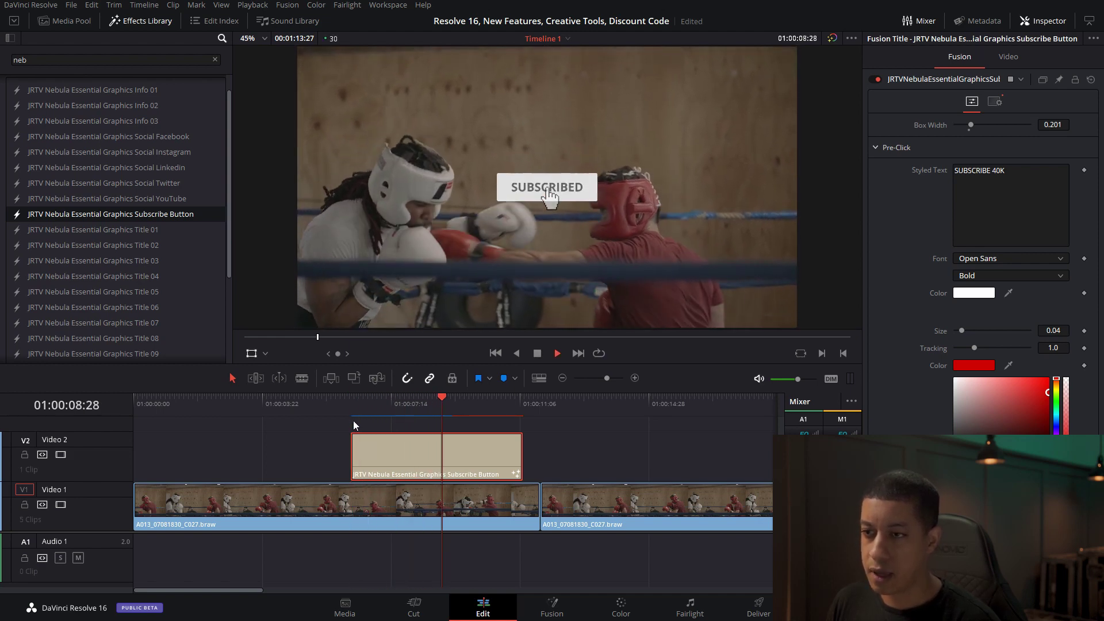
pyautogui.press('space')
pyautogui.moveTo(426, 410); pyautogui.dragTo(501, 457)
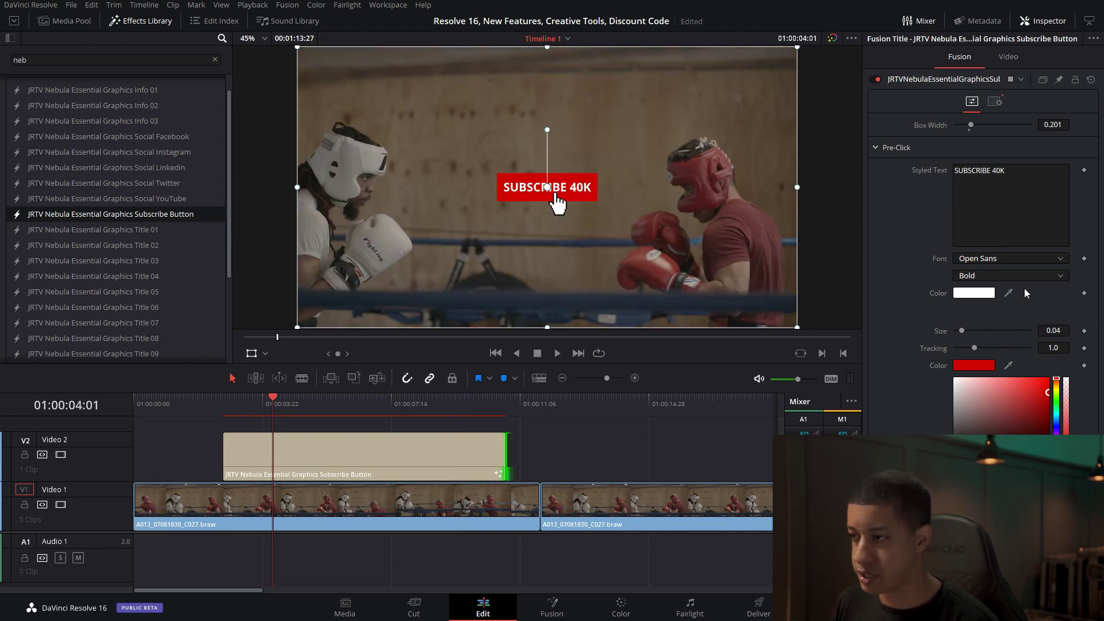
# - Examine the Subscribe Button's Post-Click text settings and view its clicked state at 01:00:07:17
pyautogui.click(877, 147)
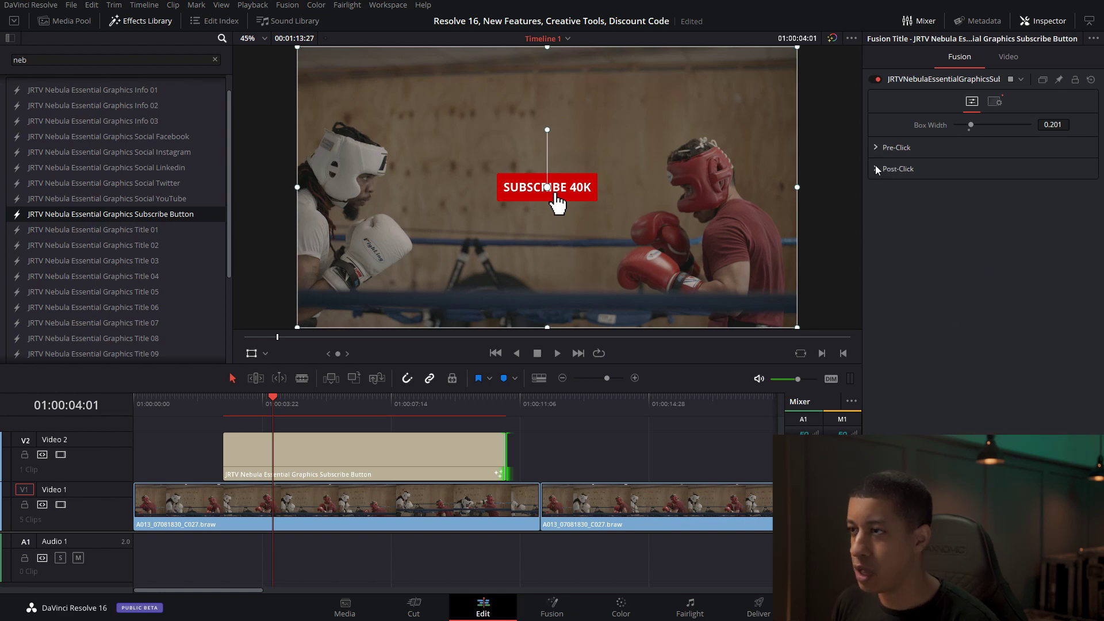
pyautogui.click(875, 168)
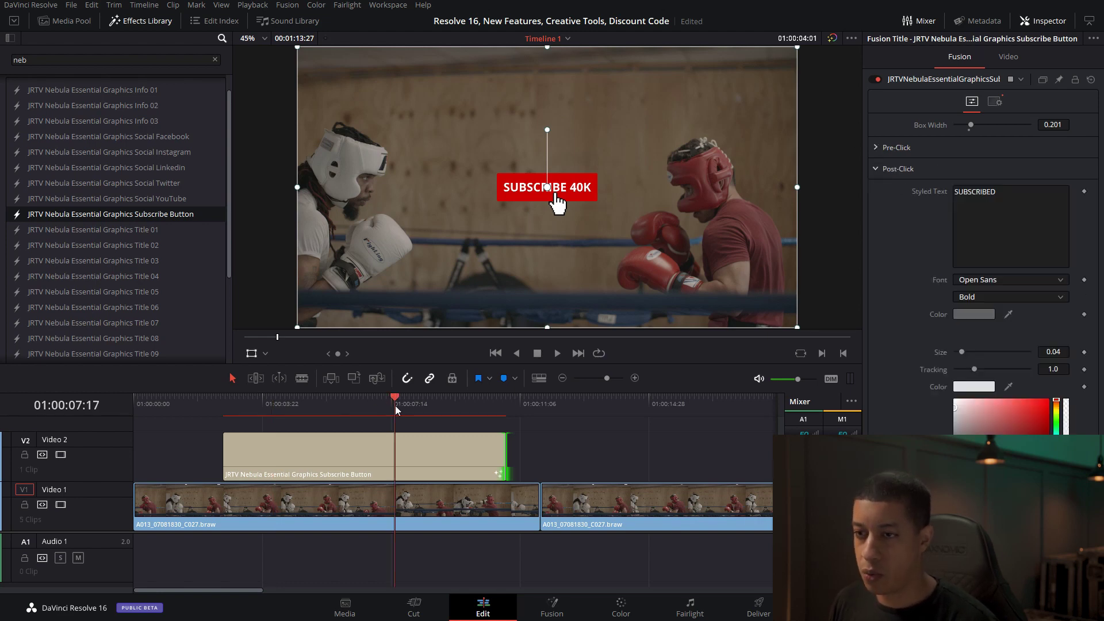
pyautogui.click(395, 405)
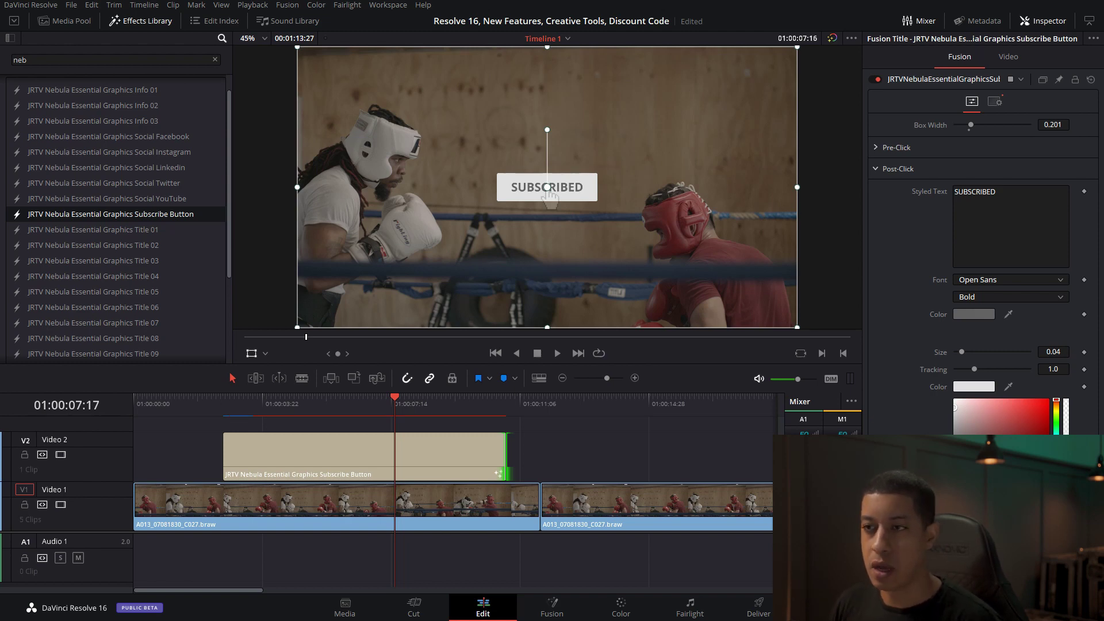
# - Delete the Subscribe Button title from Video 2 and search the effects library for "film"
pyautogui.click(472, 441)
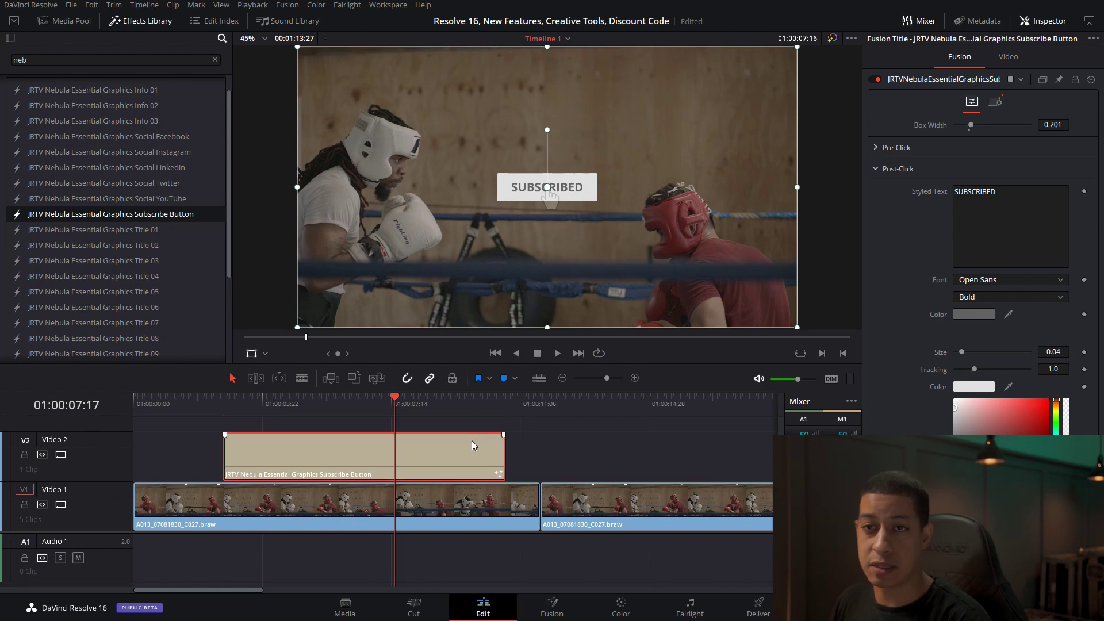
pyautogui.press('Delete')
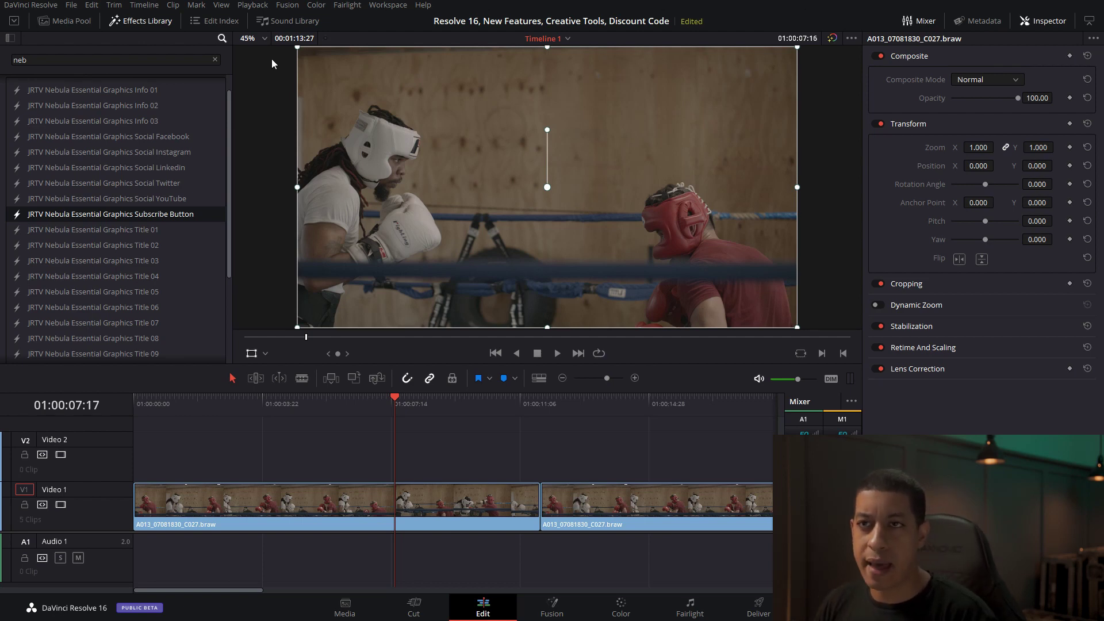
pyautogui.click(215, 60)
pyautogui.click(177, 57)
pyautogui.write('film')
pyautogui.scroll(-2, 143, 172)
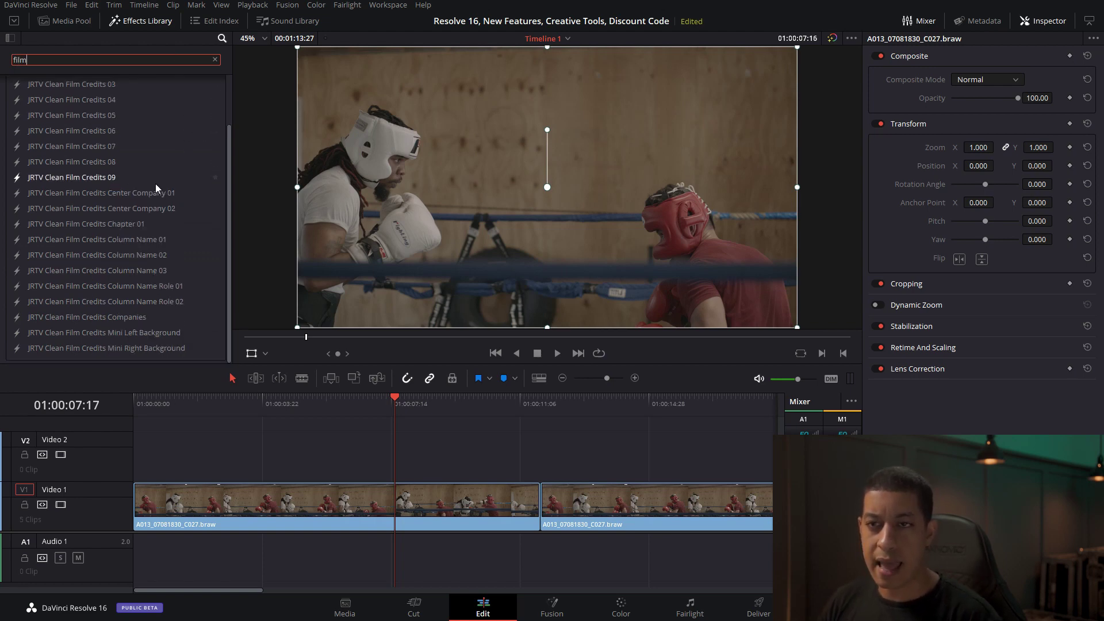
pyautogui.scroll(2, 155, 256)
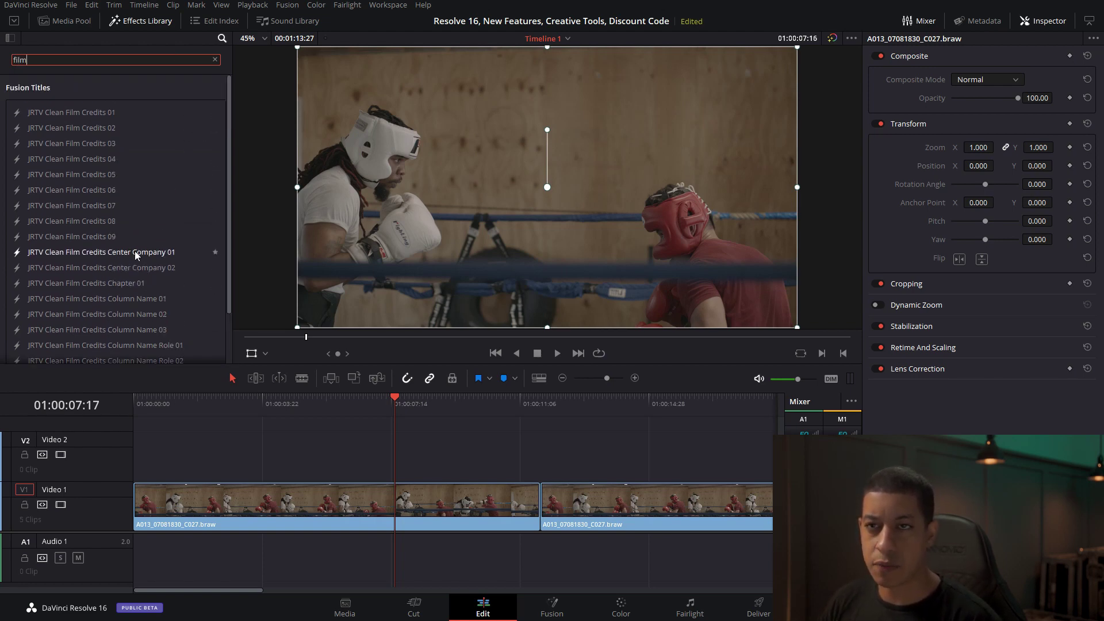
# - Place JRTV Clean Film Credits 01 on Video 2 over the boxing footage and examine its Top and Bottom text settings
pyautogui.moveTo(89, 119); pyautogui.dragTo(320, 462)
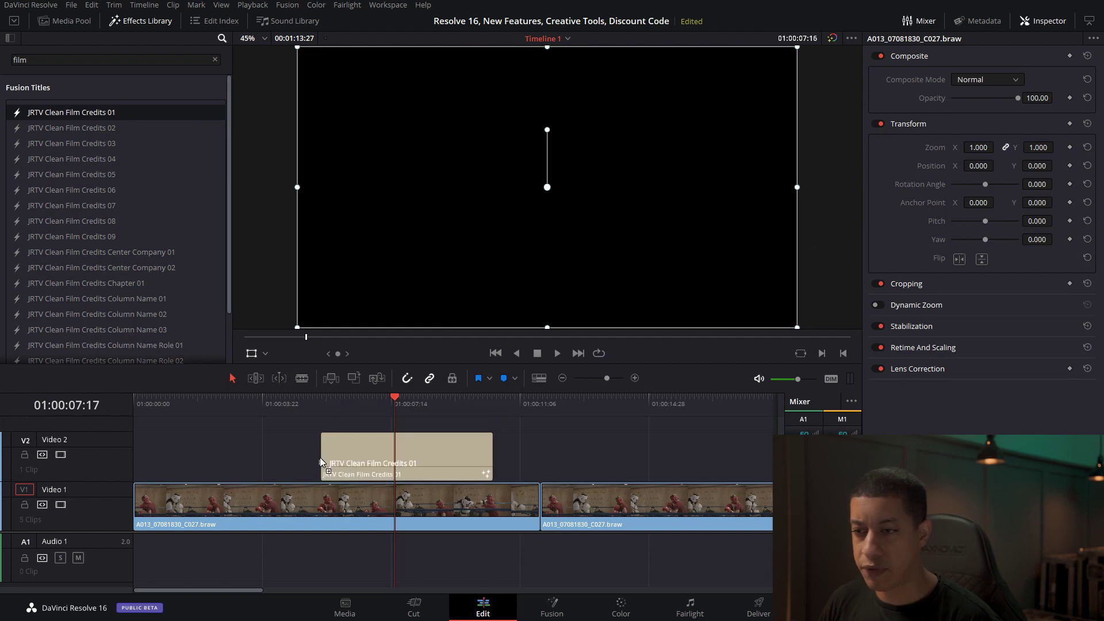
pyautogui.moveTo(413, 413); pyautogui.dragTo(367, 417)
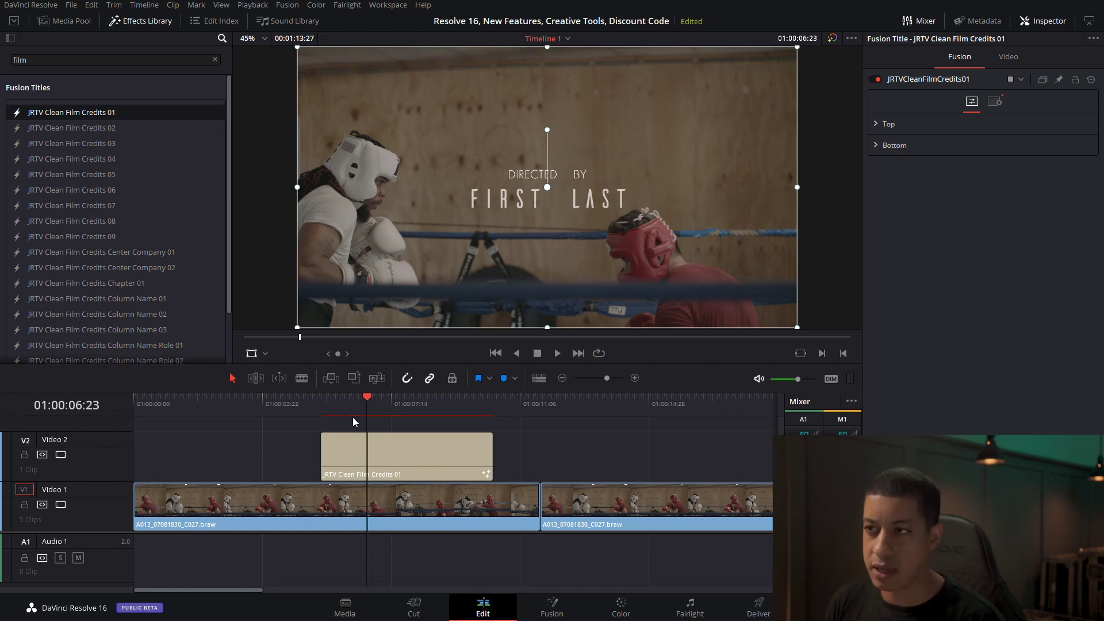
pyautogui.click(408, 446)
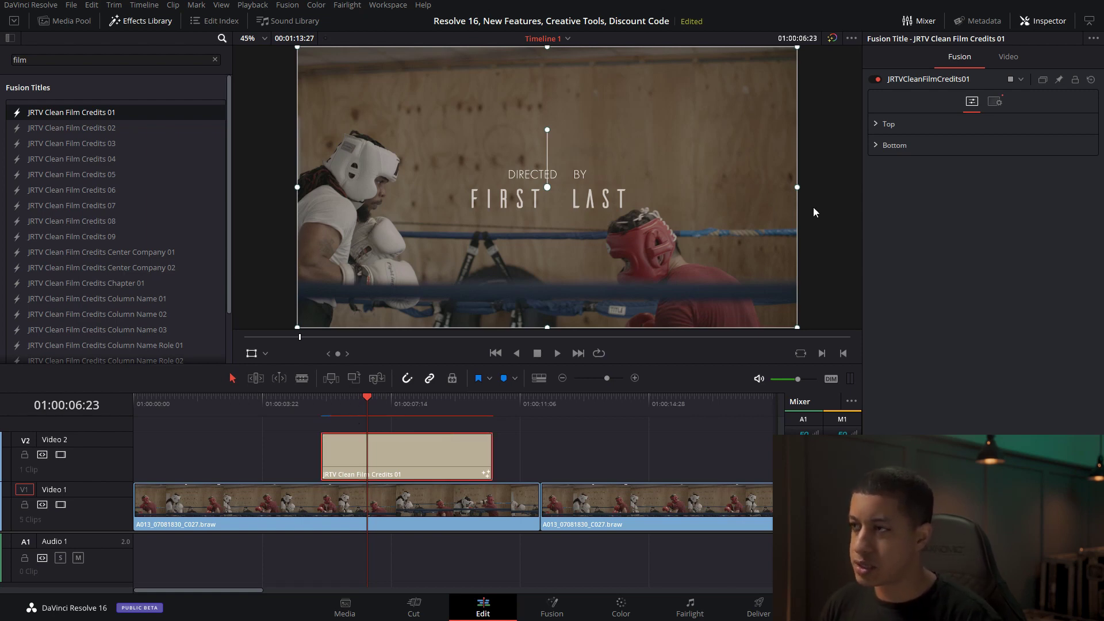
pyautogui.click(878, 123)
pyautogui.click(878, 123)
pyautogui.click(878, 146)
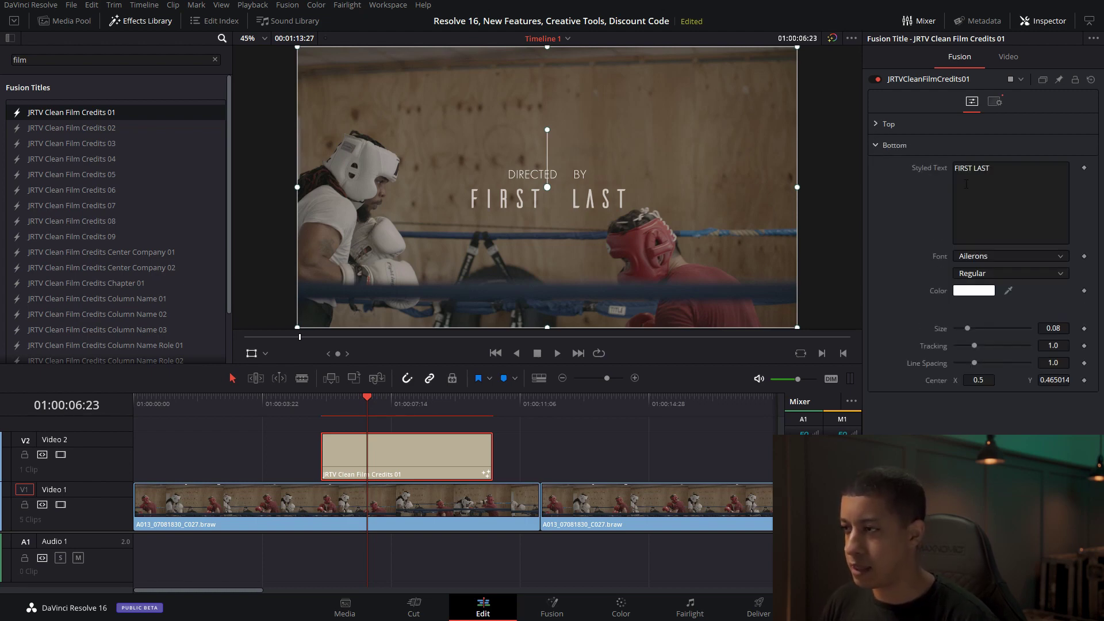
pyautogui.click(874, 147)
# - Lengthen the Clean Film Credits 01 clip on Video 2 and scrub through its animation
pyautogui.moveTo(486, 448)
pyautogui.mouseDown()
pyautogui.moveTo(360, 449)
pyautogui.moveTo(490, 451)
pyautogui.mouseUp()
pyautogui.click(356, 408)
pyautogui.moveTo(353, 410); pyautogui.dragTo(423, 425)
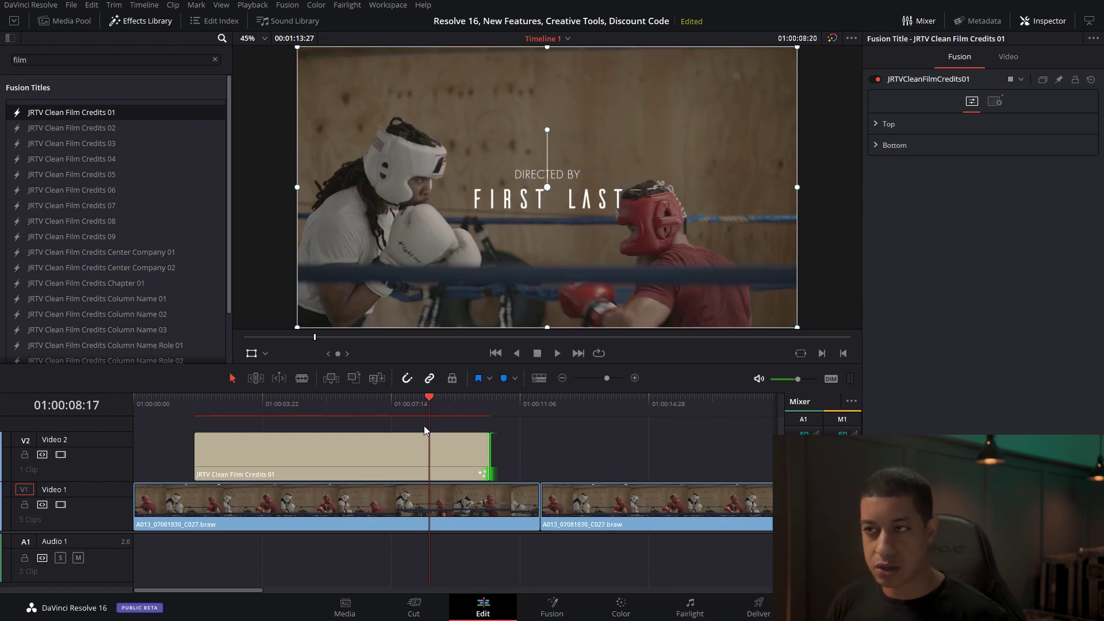
# - Replace the Clean Film Credits 01 clip with JRTV Clean Film Credits 04 on Video 2 and preview it at 01:00:06:23
pyautogui.click(451, 447)
pyautogui.press('Delete')
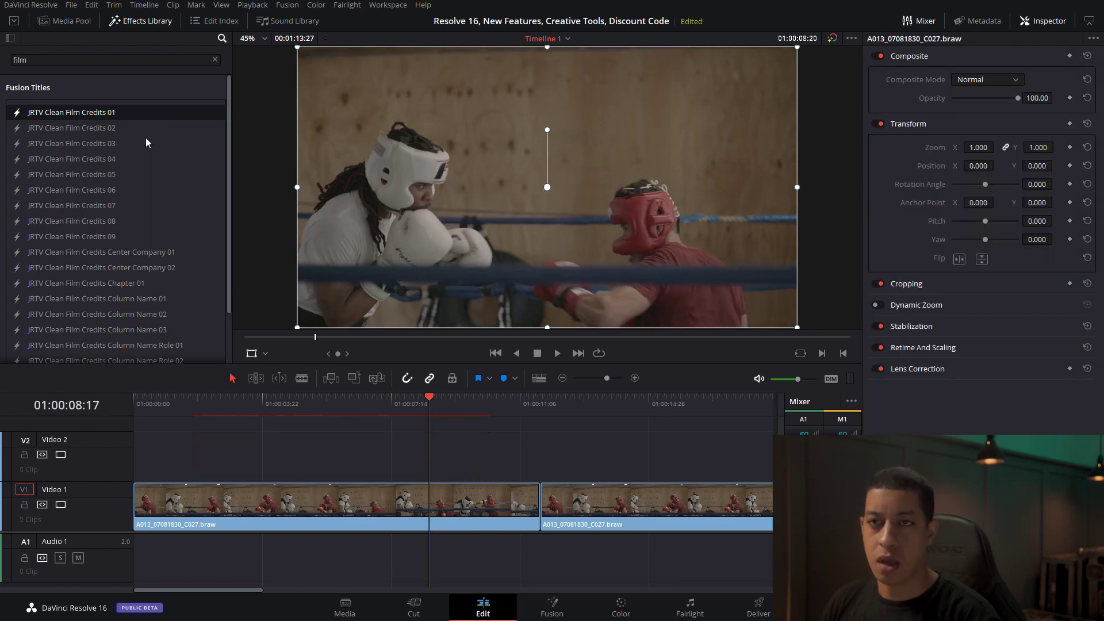
pyautogui.moveTo(85, 165); pyautogui.dragTo(281, 454)
pyautogui.moveTo(345, 406); pyautogui.dragTo(366, 436)
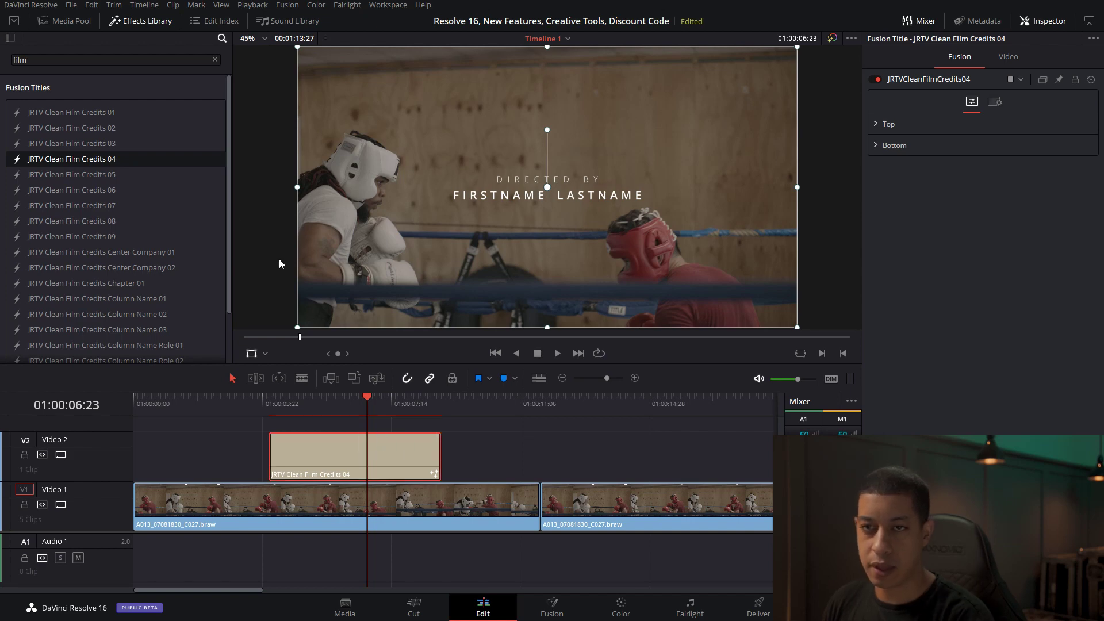
# - Delete the Clean Film Credits 04 title and the two boxing clips around the playhead on Video 1
pyautogui.press('Delete')
pyautogui.scroll(-3, 193, 233)
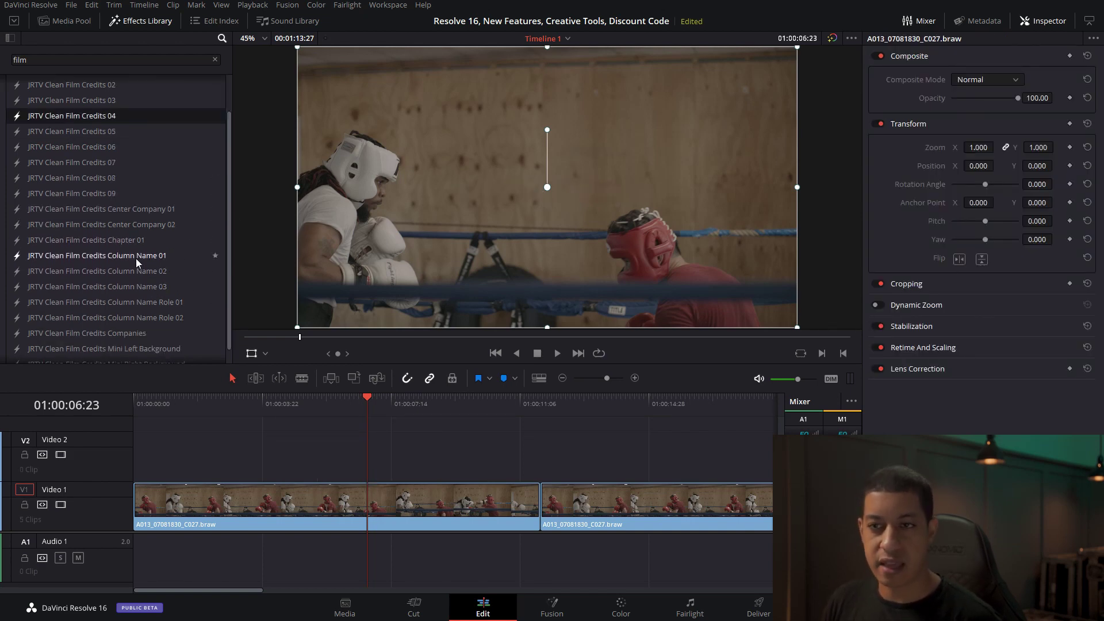
pyautogui.moveTo(579, 459); pyautogui.dragTo(467, 523)
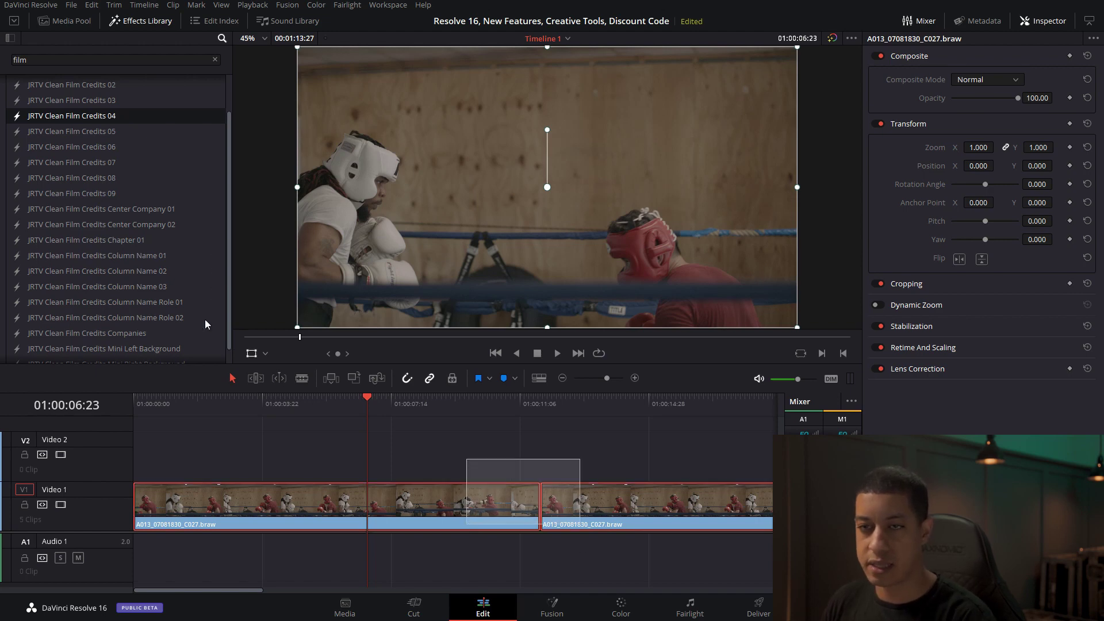
pyautogui.press('Delete')
# - Place JRTV Clean Film Credits Column Name 01 on Video 1 starting at 01:00:06:23 and preview it at 01:00:09:15
pyautogui.moveTo(135, 256); pyautogui.dragTo(399, 466)
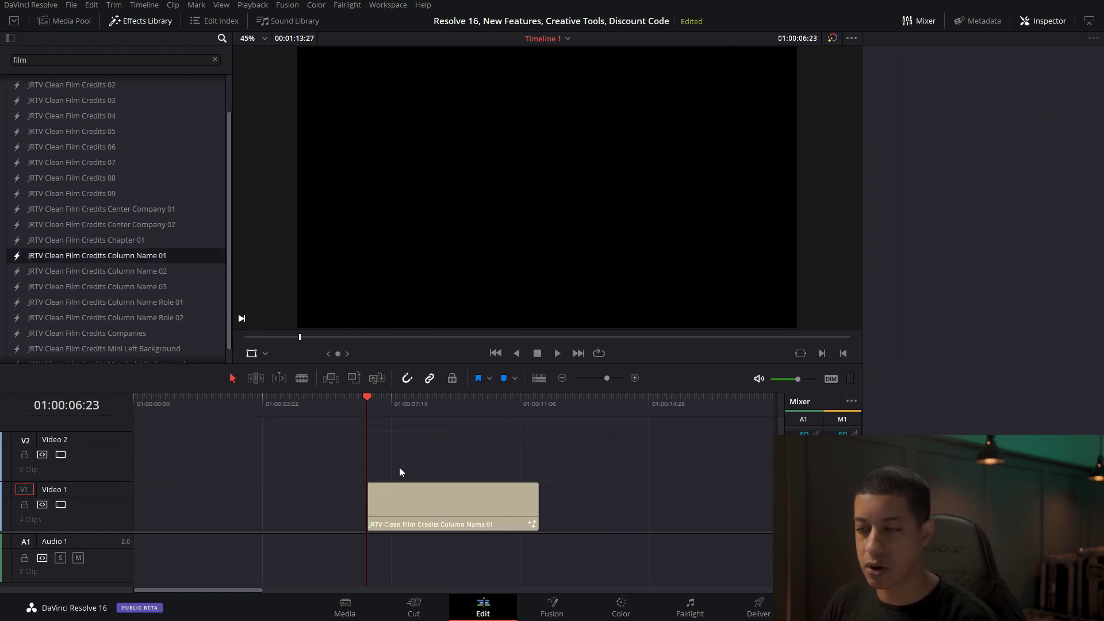
pyautogui.moveTo(412, 397); pyautogui.dragTo(461, 401)
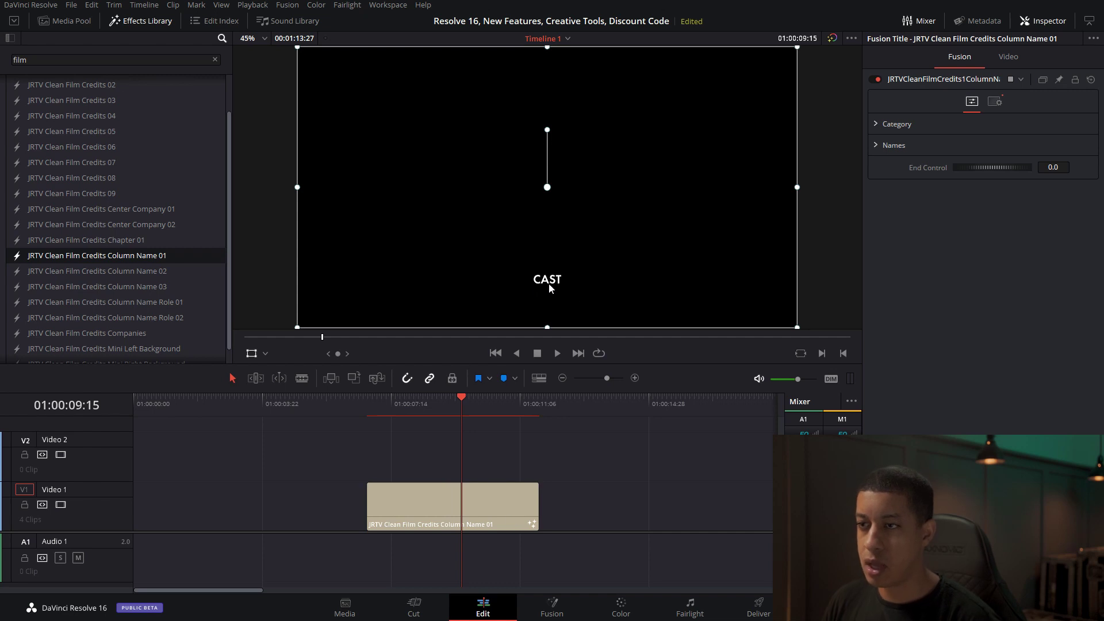
pyautogui.click(499, 493)
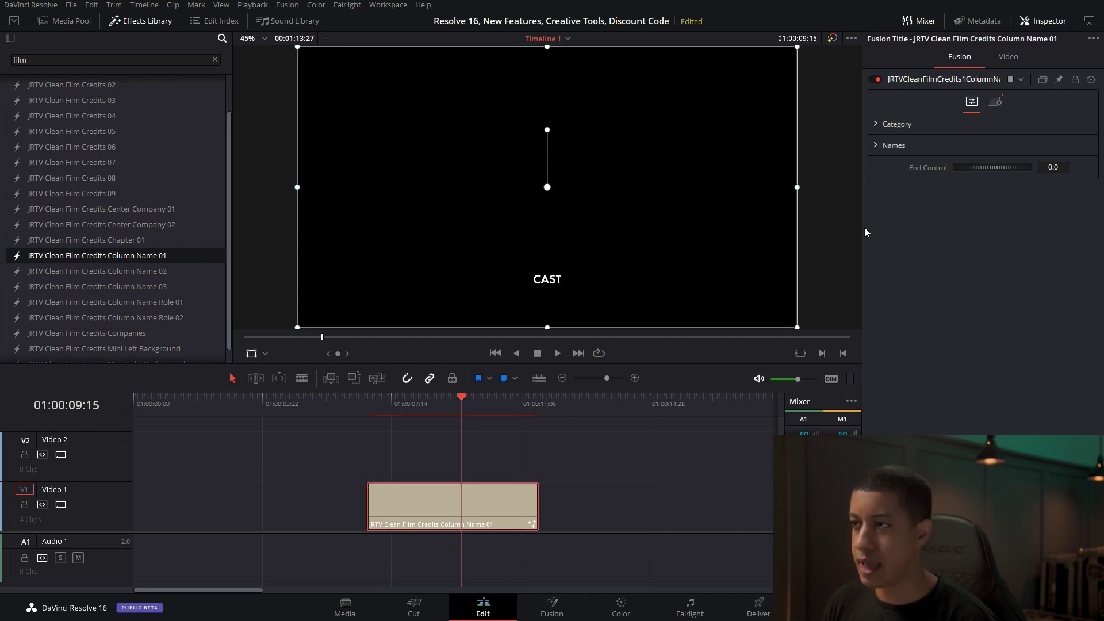
# - Examine the Column Name 01 title's Category text settings and open its Names settings
pyautogui.click(877, 124)
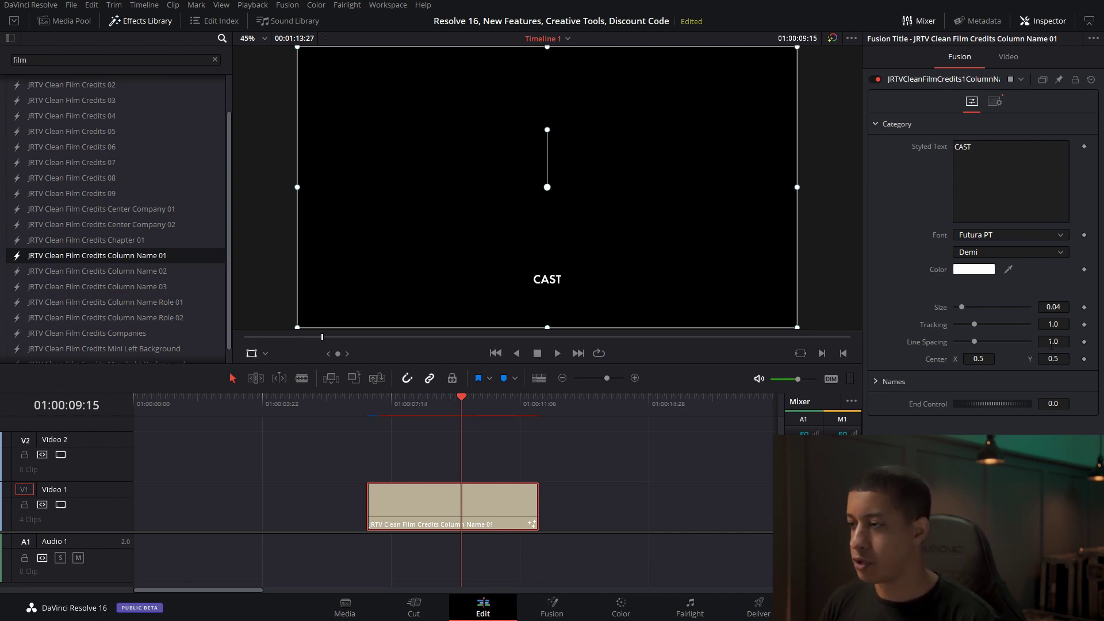
pyautogui.click(876, 124)
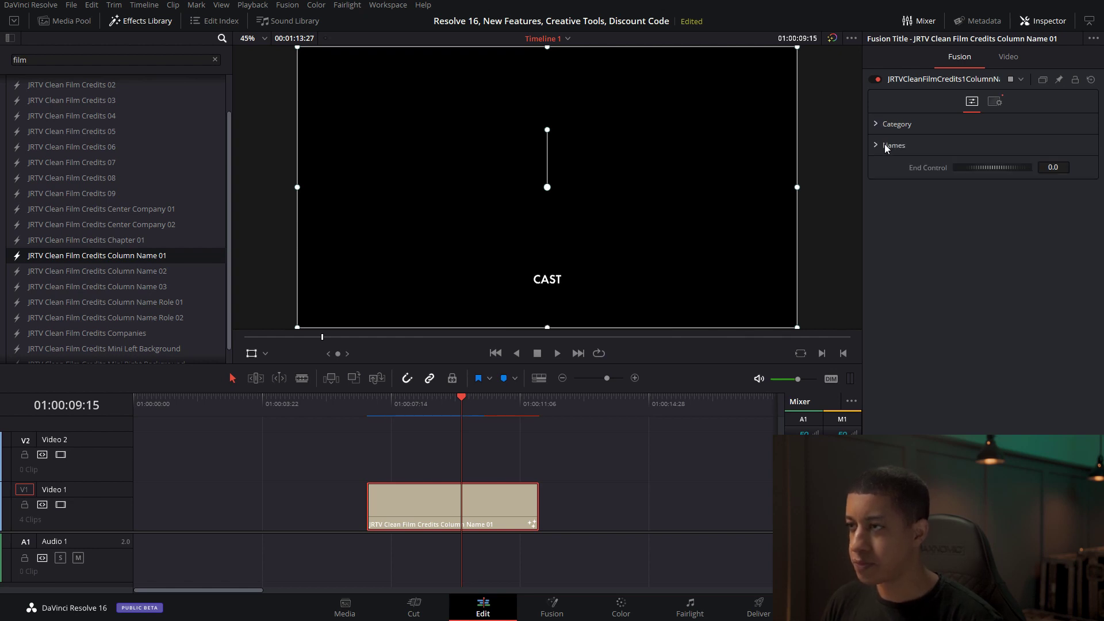
pyautogui.click(877, 146)
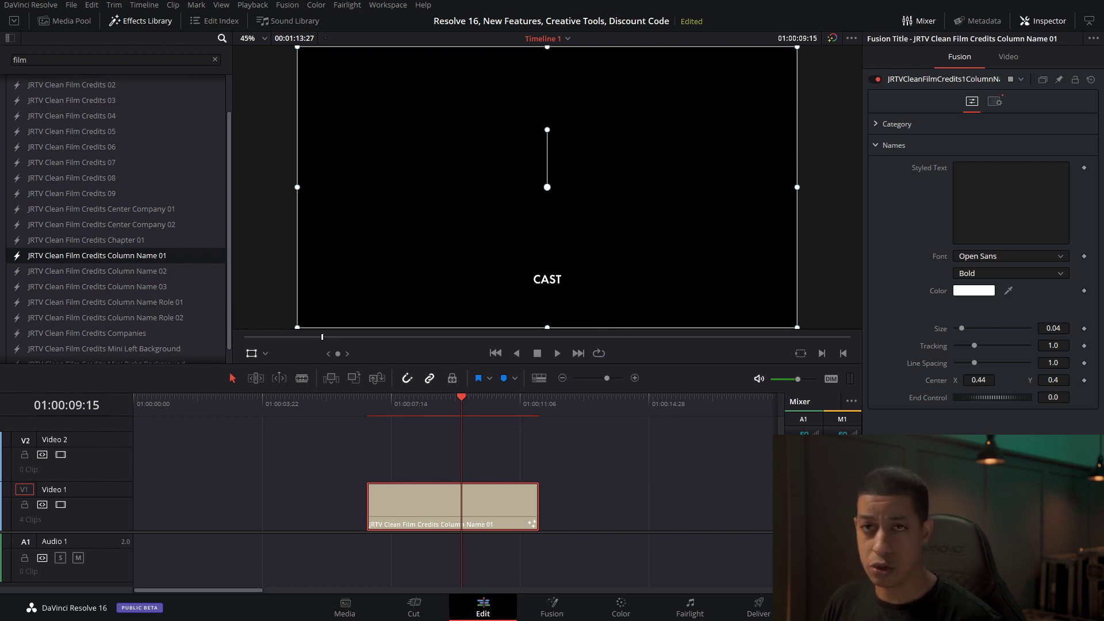
# - Copy the names column B from the Google Sheets spreadsheet and paste it into the Column Name 01 title's Names text in DaVinci Resolve
pyautogui.moveTo(1103, 85); pyautogui.dragTo(846, 45)
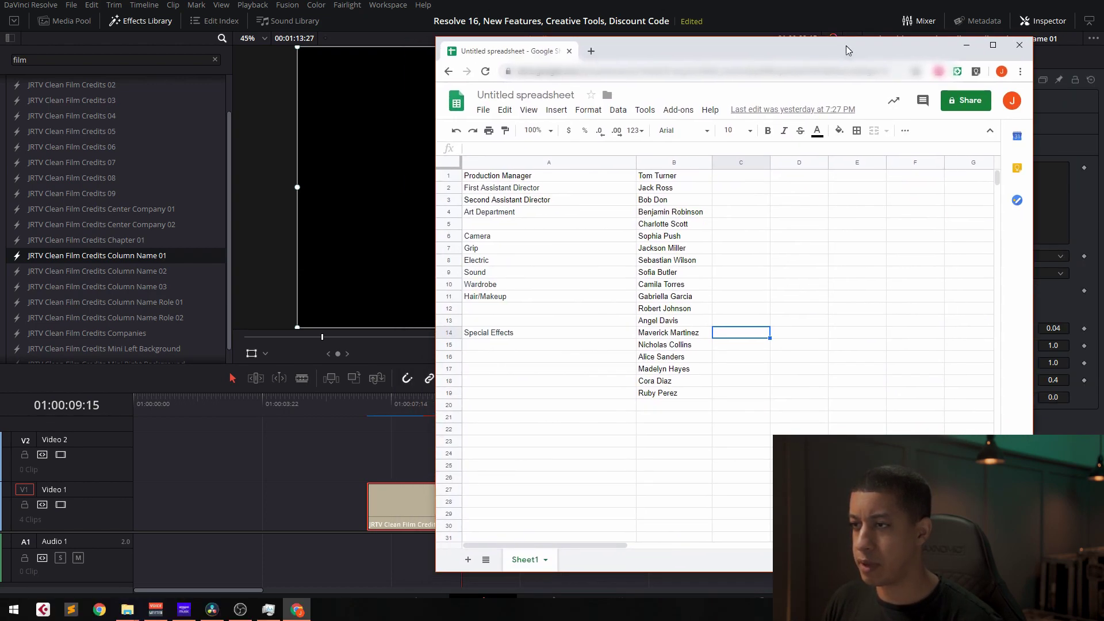
pyautogui.click(673, 164)
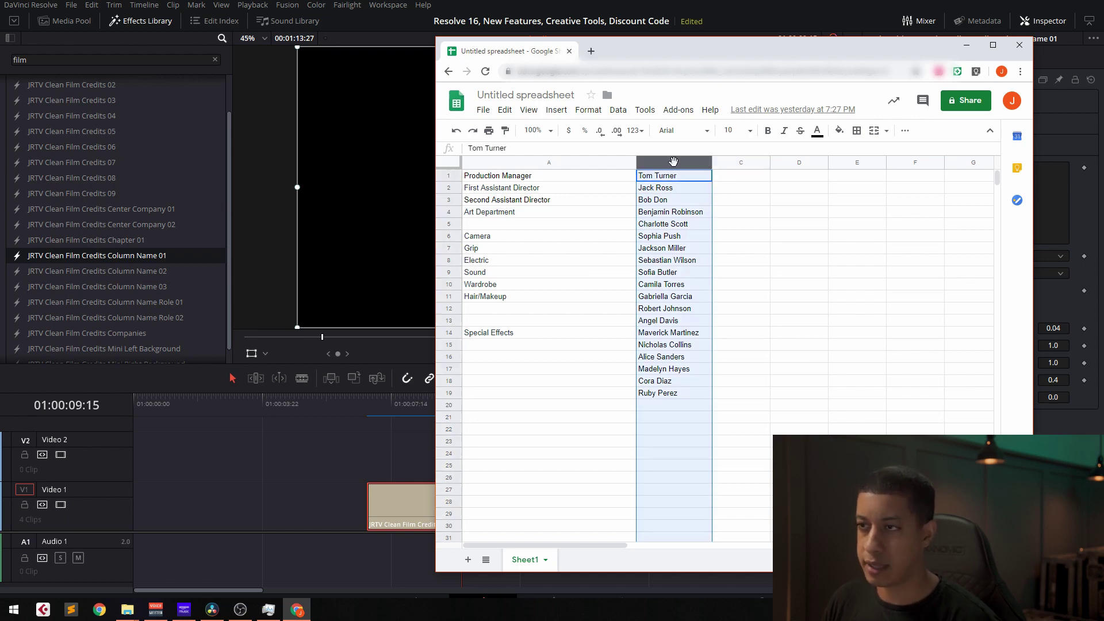
pyautogui.hotkey('ctrl', 'c')
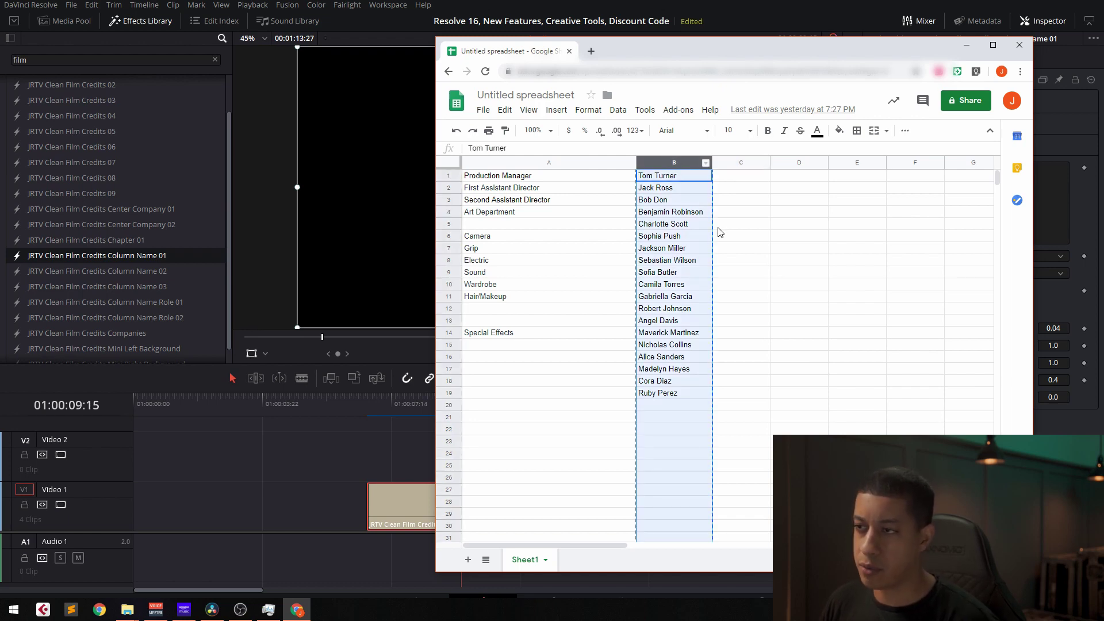
pyautogui.hotkey('alt', 'Tab')
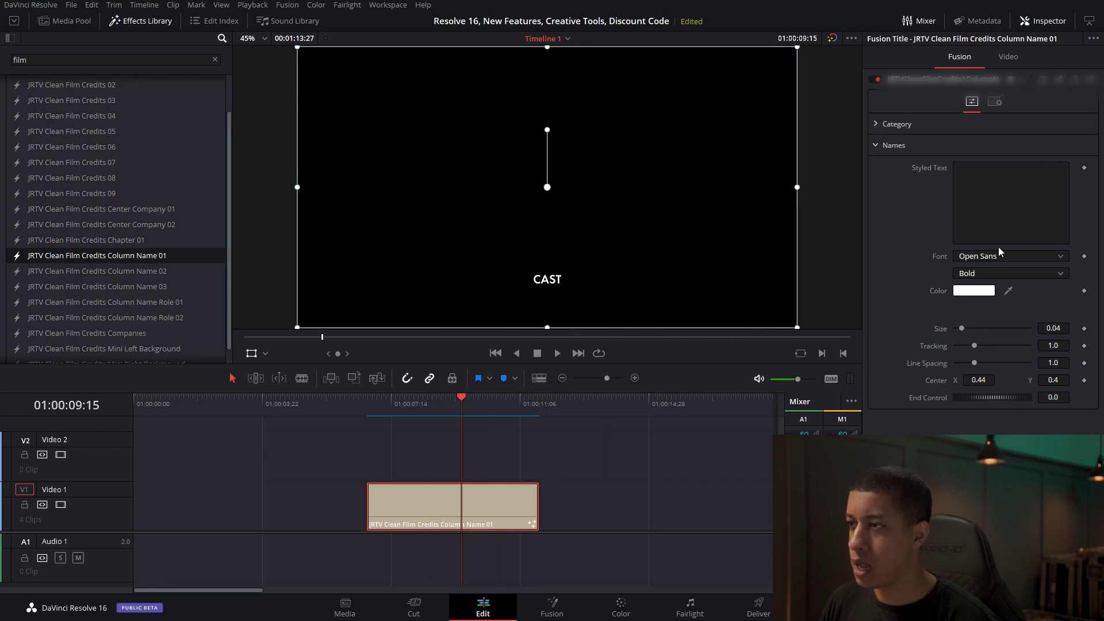
pyautogui.click(989, 196)
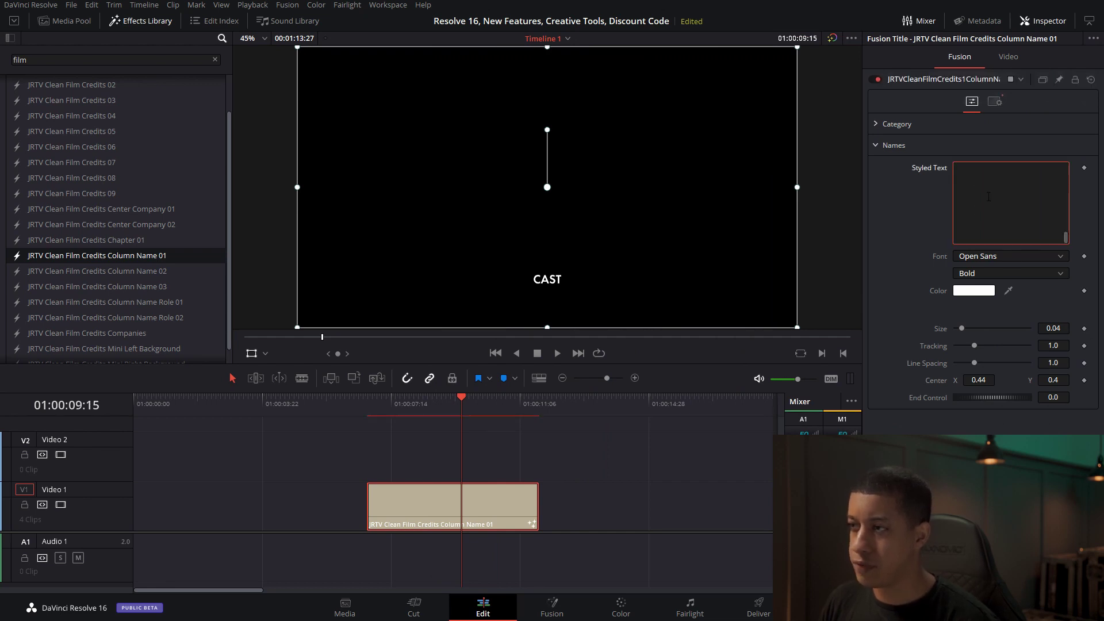
pyautogui.hotkey('ctrl', 'v')
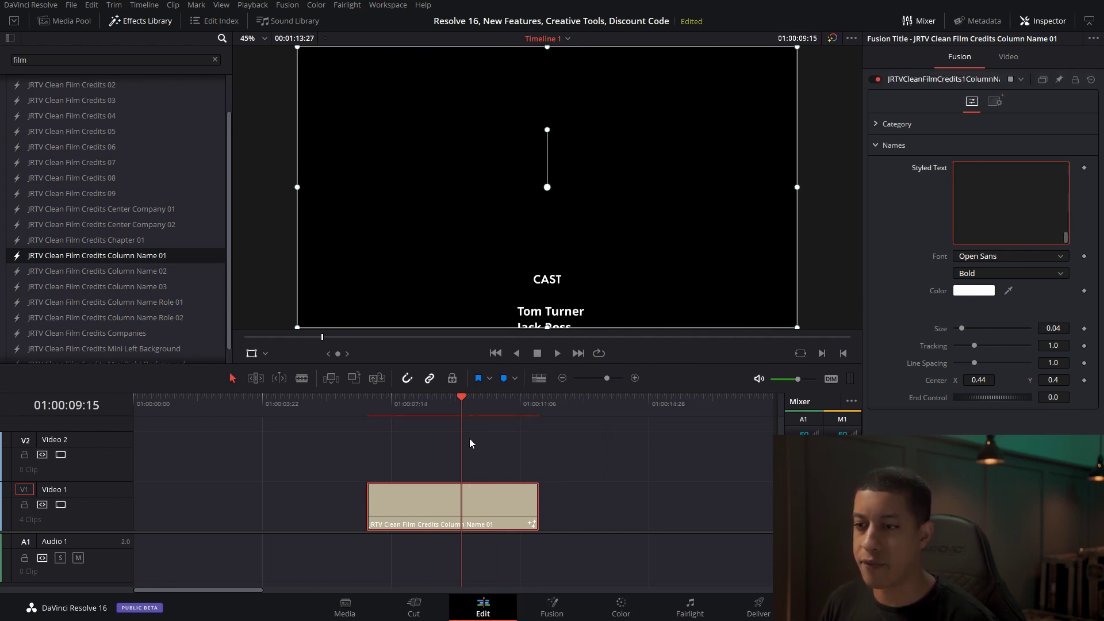
# - Set the Names End Control to 1.797 at the Column Name 01 title's last frame, 01:00:11:22, and play back the credit roll
pyautogui.moveTo(462, 402); pyautogui.dragTo(533, 413)
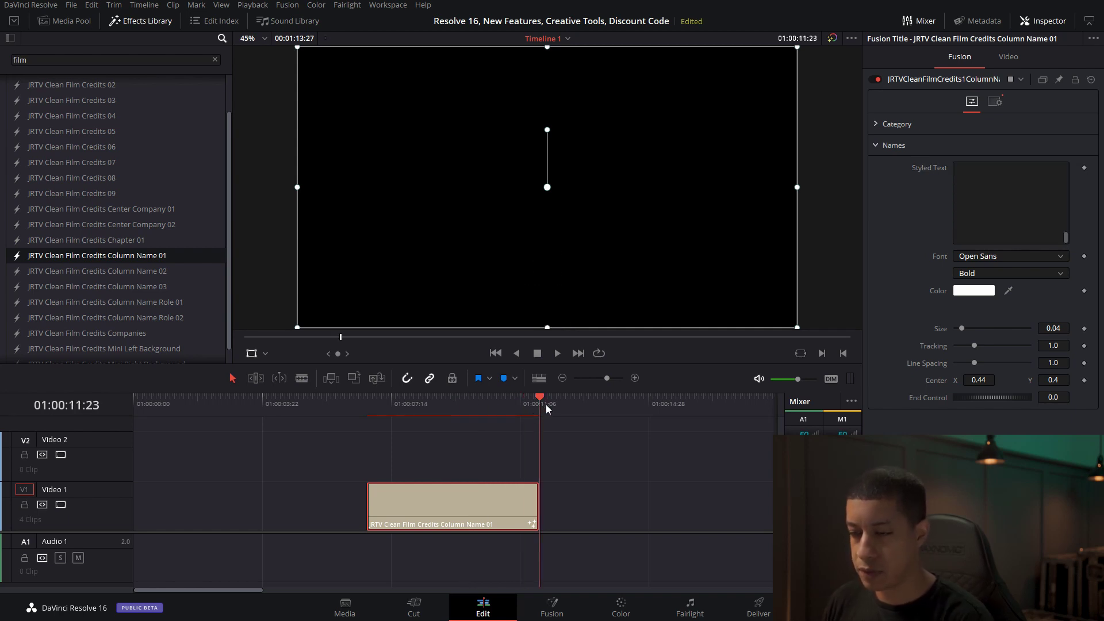
pyautogui.press('Left')
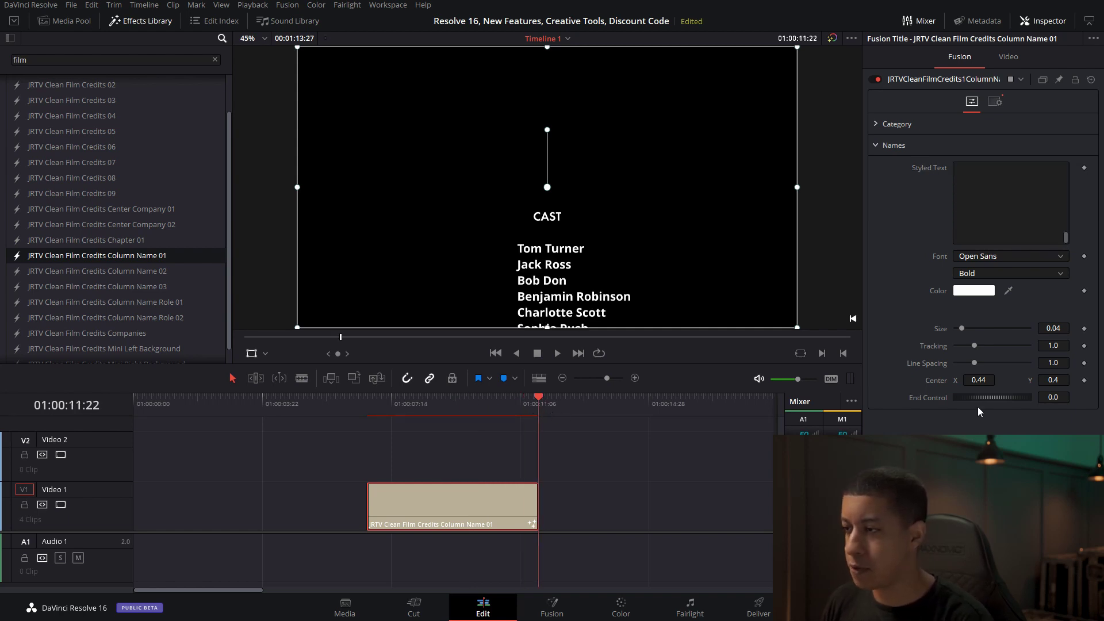
pyautogui.moveTo(962, 399); pyautogui.dragTo(1056, 401)
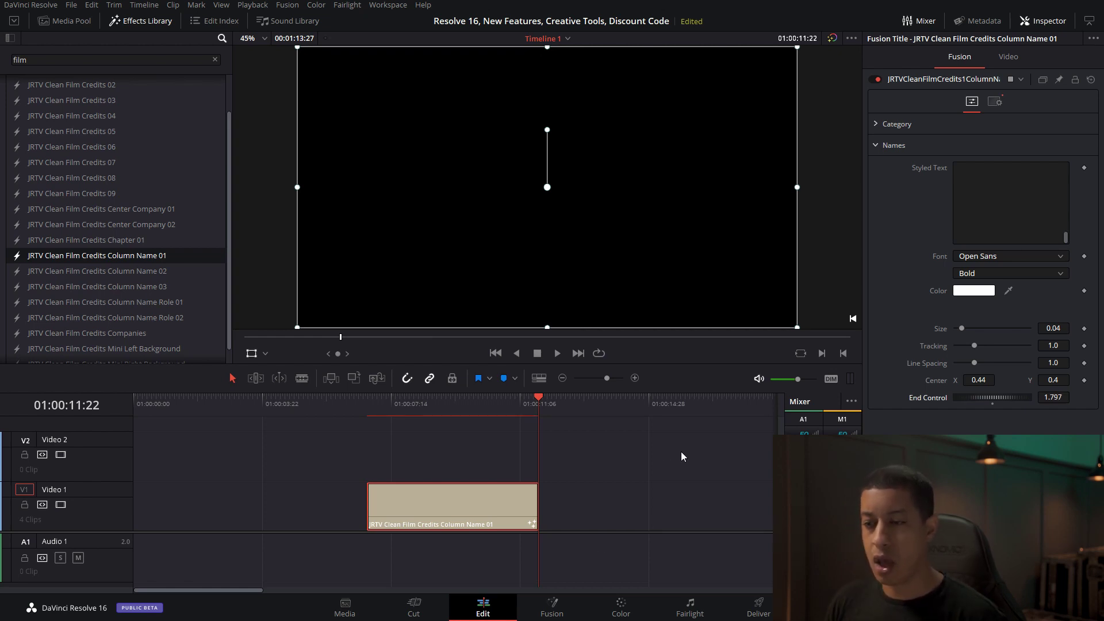
pyautogui.moveTo(396, 407); pyautogui.dragTo(536, 415)
pyautogui.click(396, 421)
pyautogui.press('space')
pyautogui.press('space')
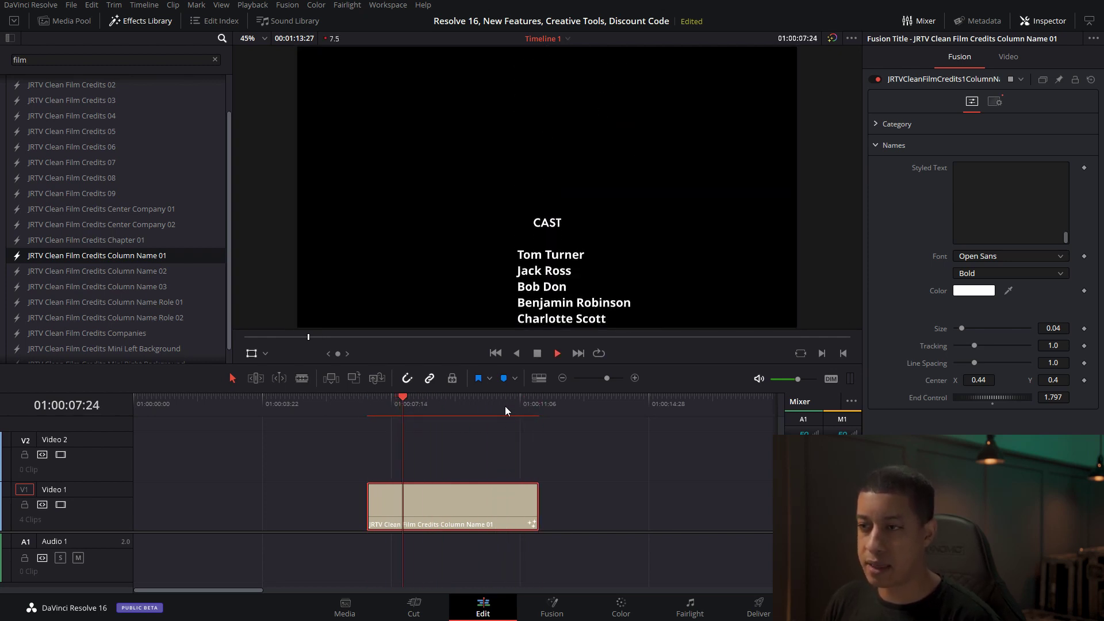
pyautogui.moveTo(402, 405); pyautogui.dragTo(365, 420)
pyautogui.press('space')
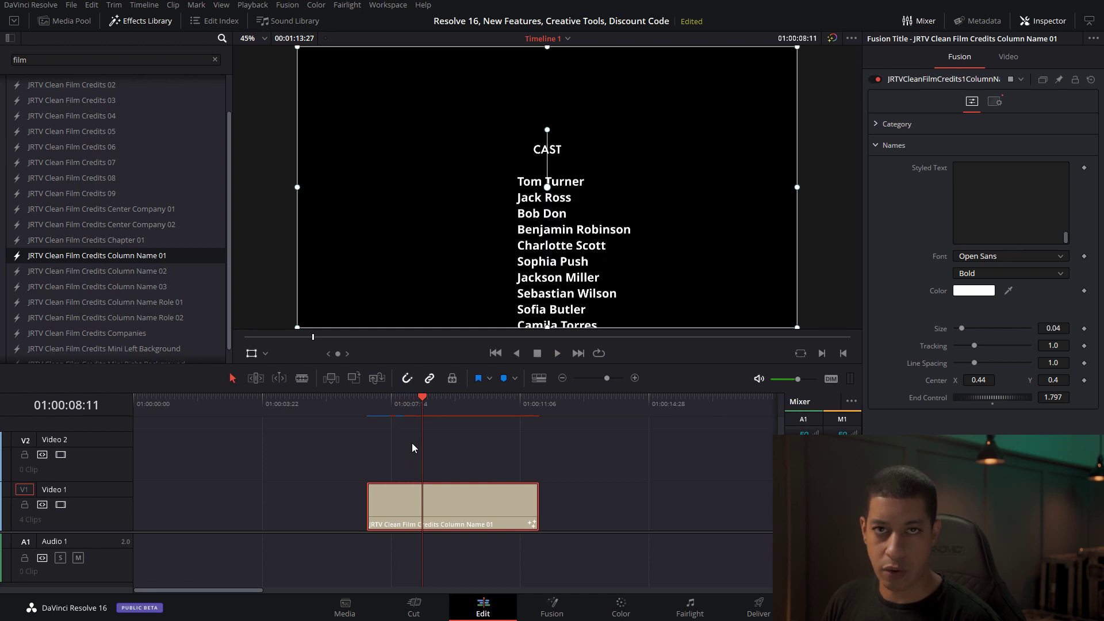
# - Move the Column Name 01 title to start just before 01:00:03:22, extend its end past 01:00:14:28 and play back the slower roll
pyautogui.moveTo(474, 516); pyautogui.dragTo(357, 506)
pyautogui.moveTo(424, 502); pyautogui.dragTo(652, 504)
pyautogui.moveTo(418, 500); pyautogui.dragTo(708, 510)
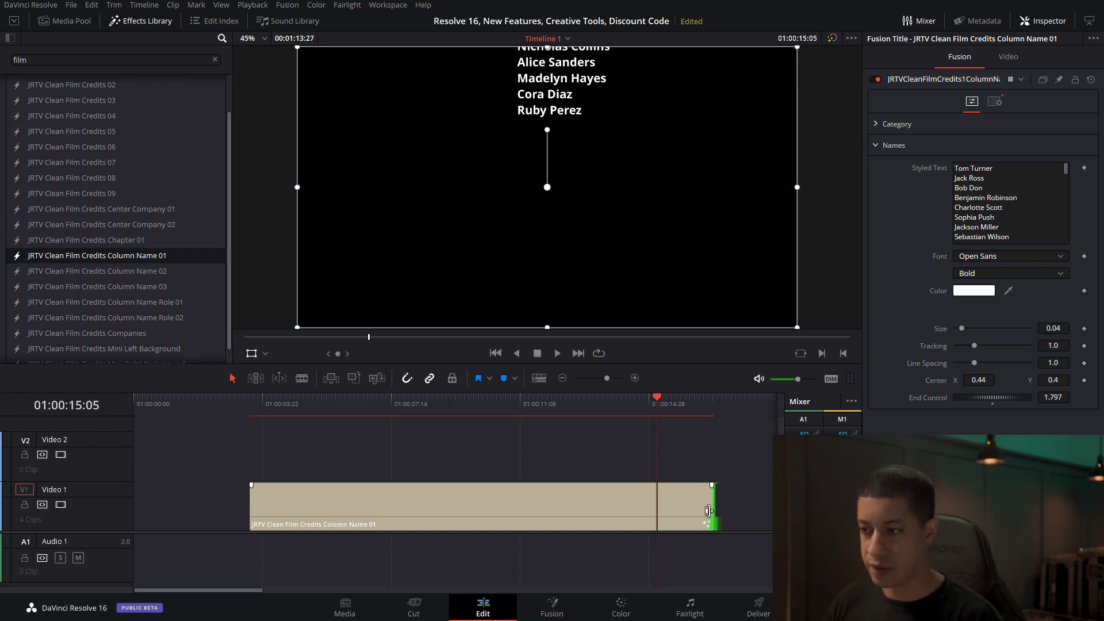
pyautogui.click(251, 409)
pyautogui.press('space')
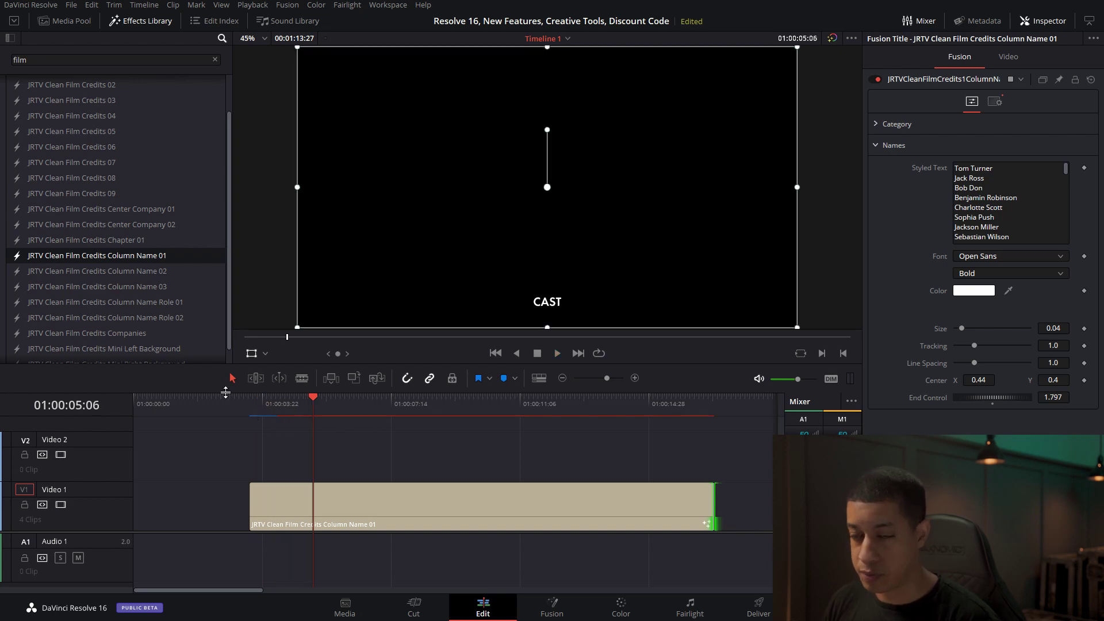
pyautogui.click(255, 410)
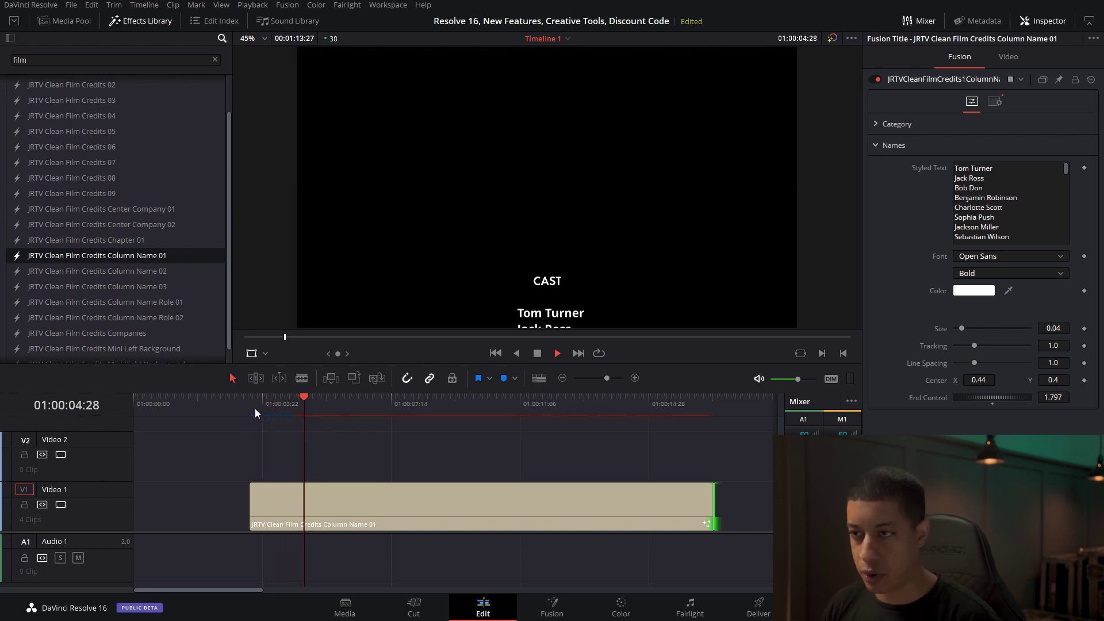
pyautogui.press('space')
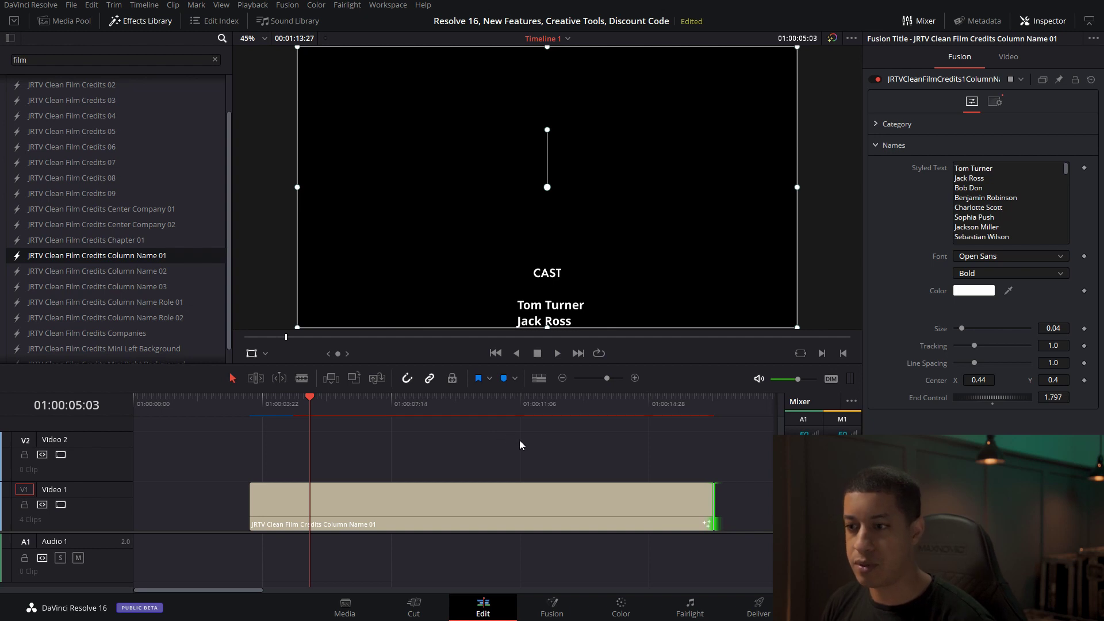
# - Replace the Column Name 01 title with JRTV Clean Film Credits Column Name 02 at 01:00:05:03 on Video 1 and preview it at 01:00:07:23
pyautogui.moveTo(562, 472); pyautogui.dragTo(502, 490)
pyautogui.press('Delete')
pyautogui.moveTo(156, 271); pyautogui.dragTo(306, 489)
pyautogui.moveTo(391, 405); pyautogui.dragTo(402, 402)
pyautogui.click(444, 512)
# - Paste the copied names into both the Left and Right text of the Column Name 02 title and preview it at 01:00:08:21
pyautogui.click(876, 147)
pyautogui.click(980, 199)
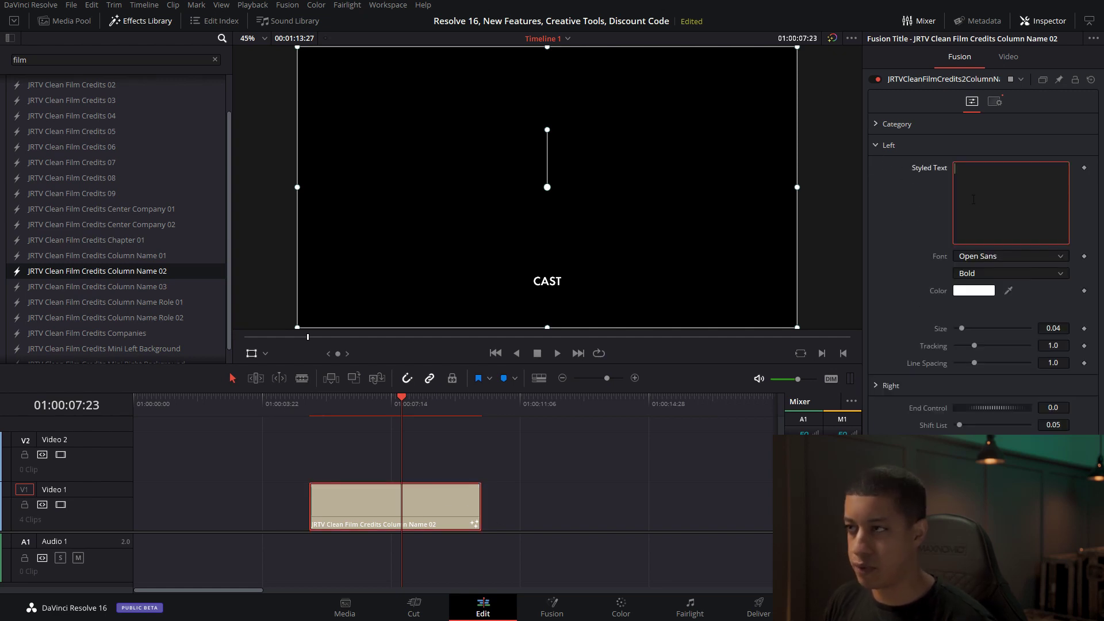
pyautogui.click(885, 146)
pyautogui.click(891, 167)
pyautogui.click(1001, 221)
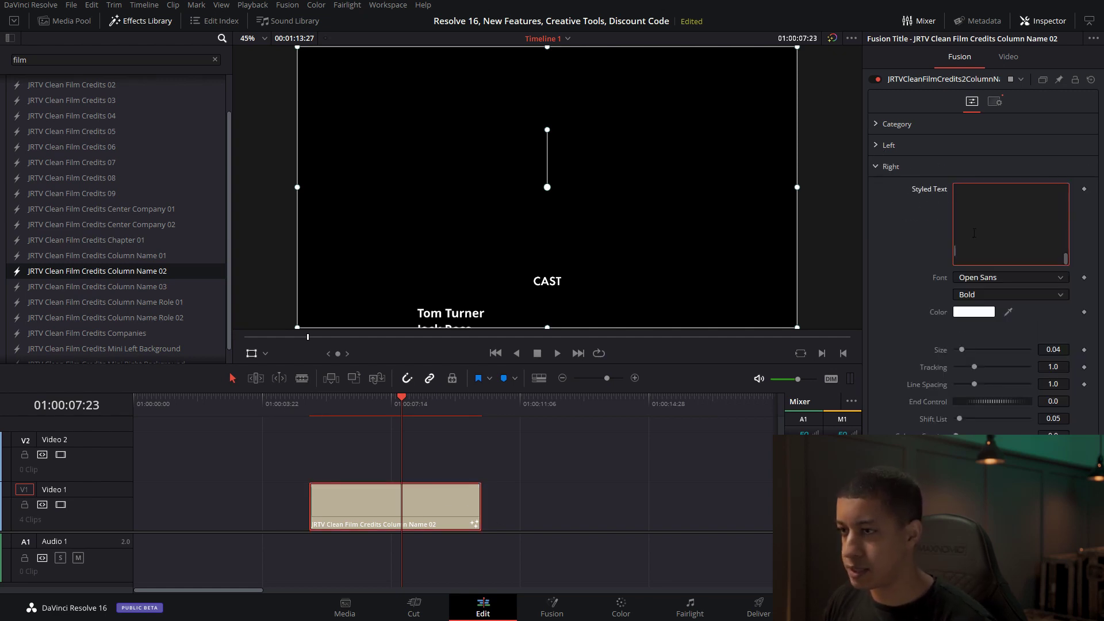
pyautogui.click(433, 404)
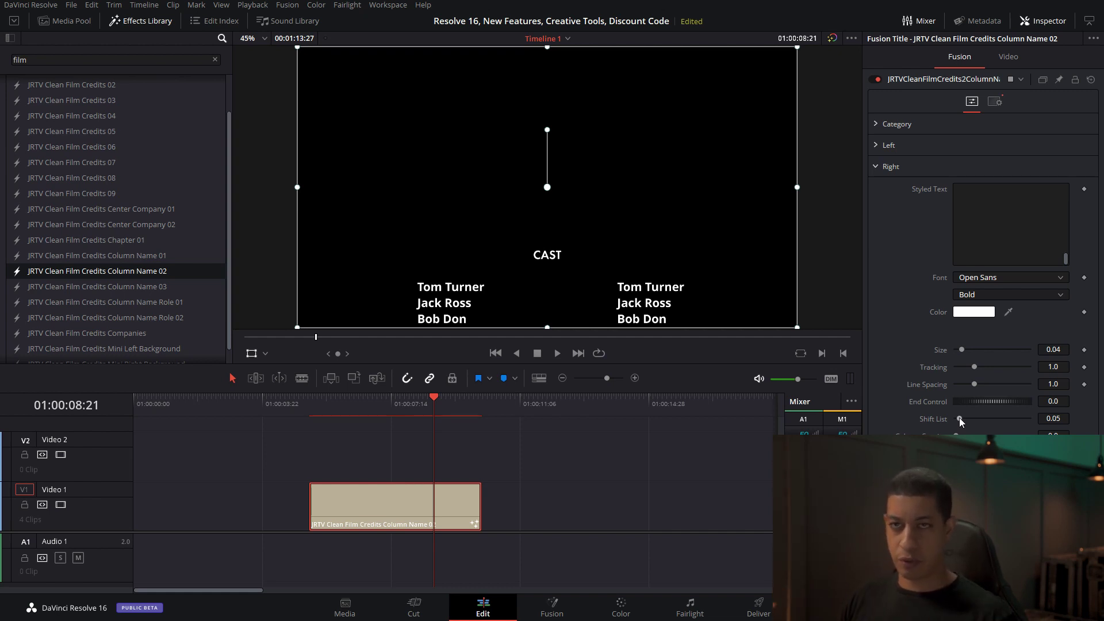
# - Try a Shift List of 0.102, restore it to 0.05, and set the Column Spacing to -0.024 for the Column Name 02 title
pyautogui.moveTo(960, 419); pyautogui.dragTo(962, 421)
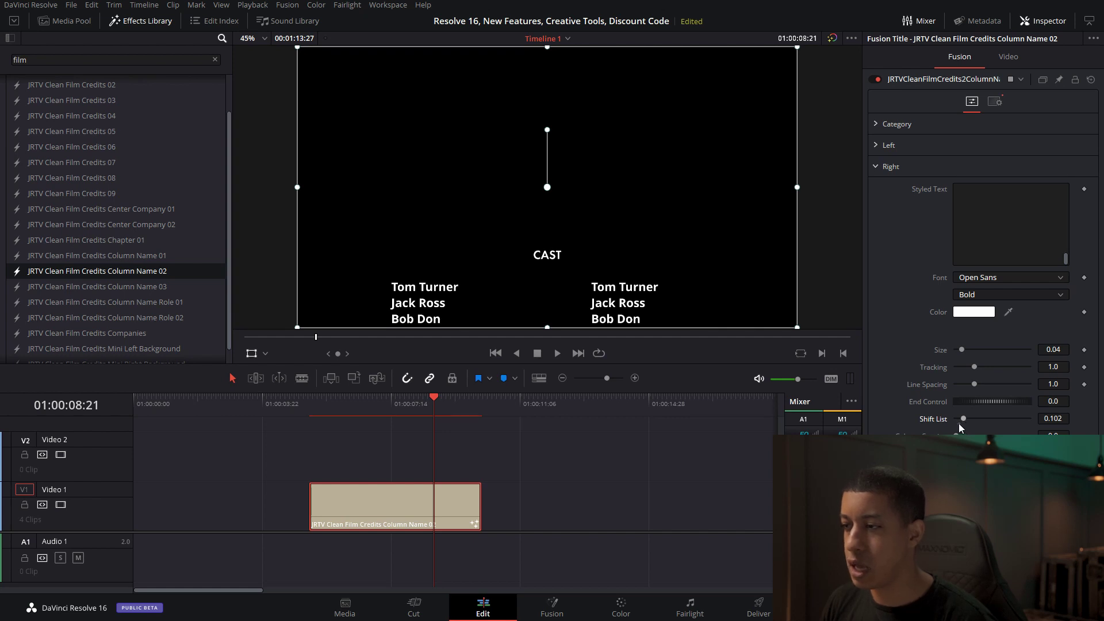
pyautogui.click(960, 425)
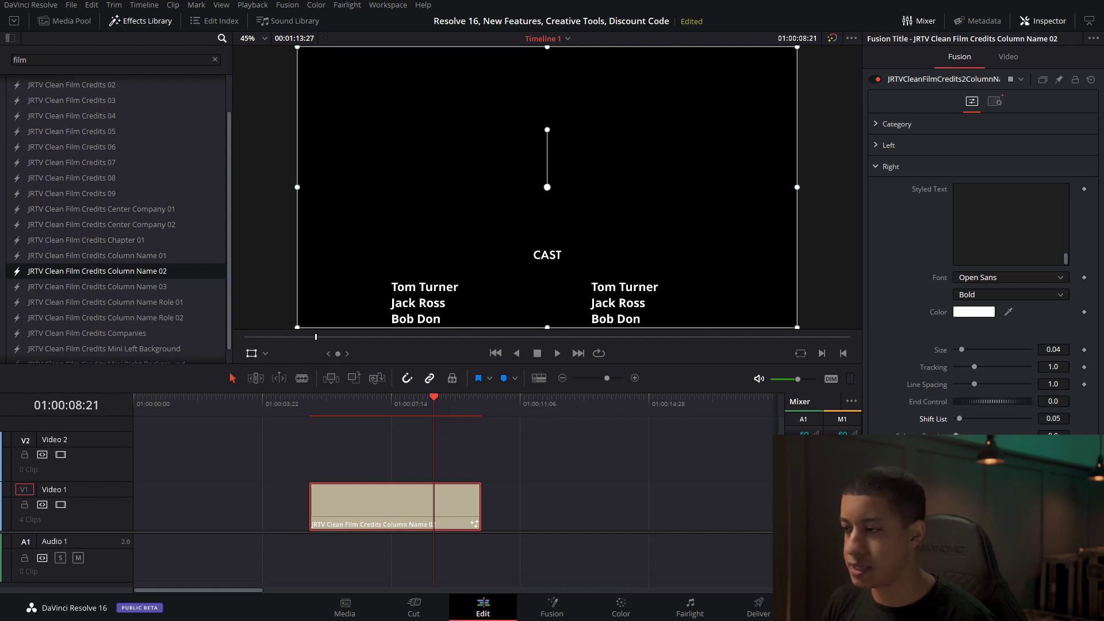
pyautogui.moveTo(960, 436); pyautogui.dragTo(955, 436)
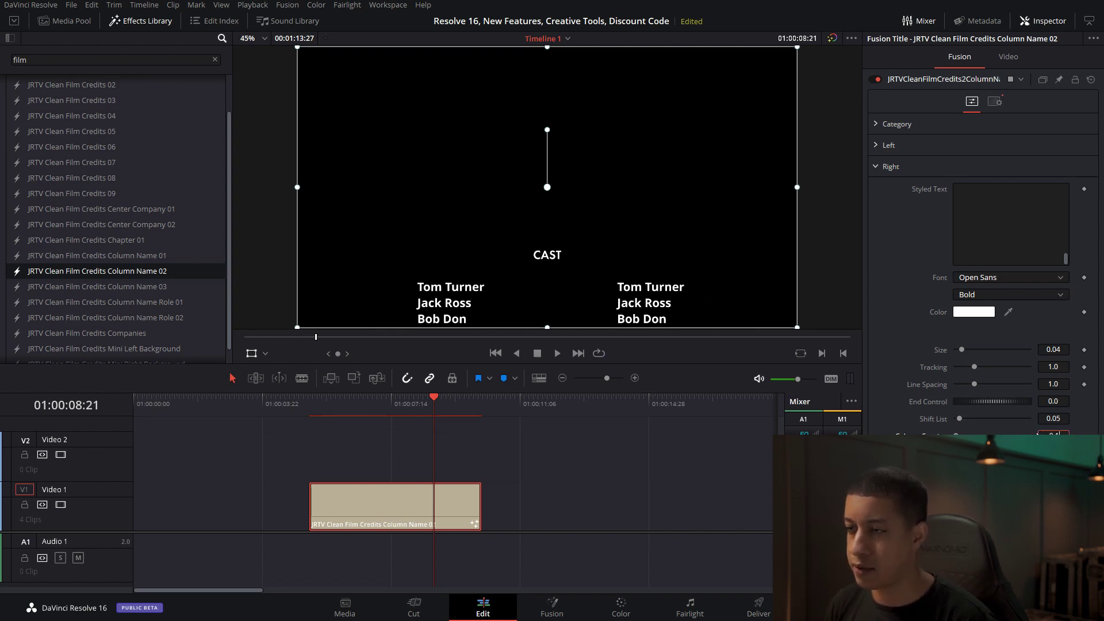
pyautogui.press('Return')
pyautogui.moveTo(988, 436); pyautogui.dragTo(992, 436)
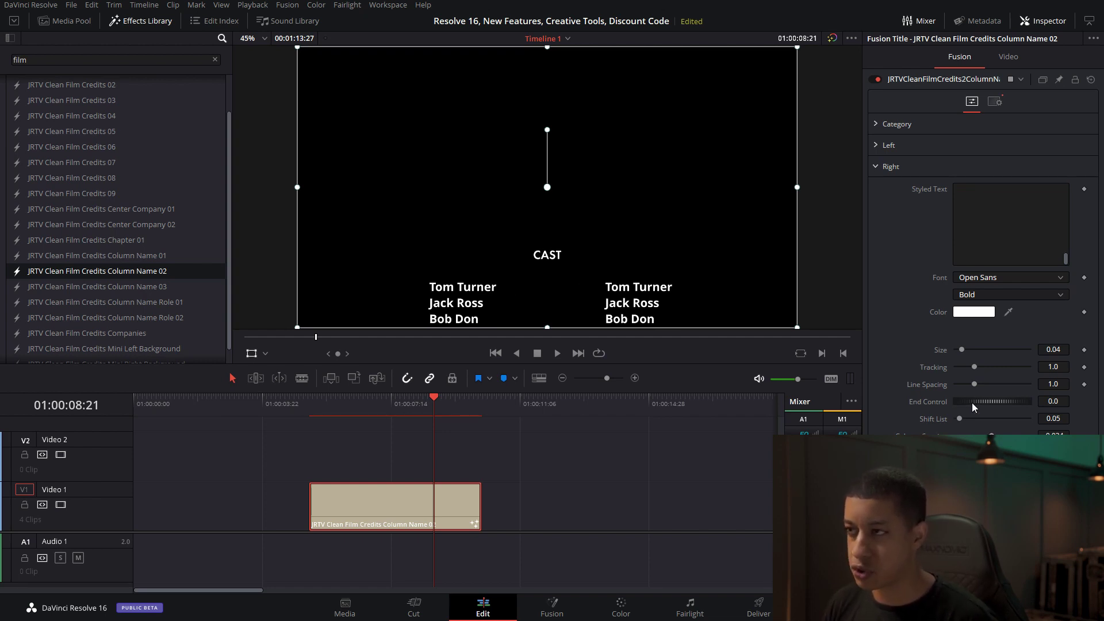
pyautogui.click(881, 166)
pyautogui.moveTo(453, 424); pyautogui.dragTo(470, 416)
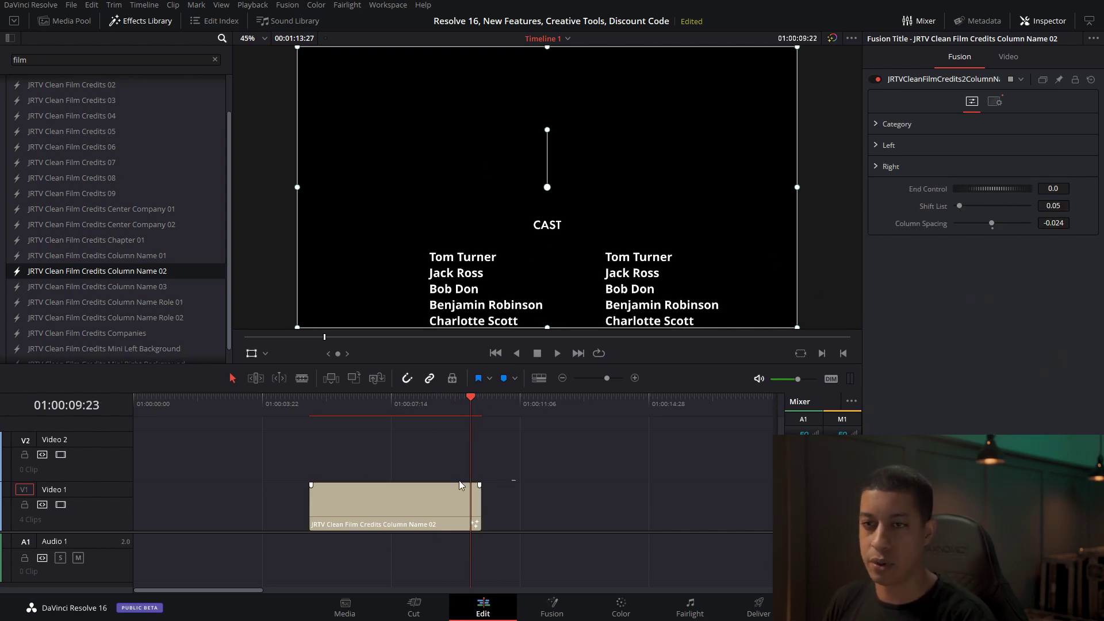
# - Replace the Column Name 02 title with JRTV Clean Film Credits Column Name Role 01 on Video 1 and preview it at 01:00:10:07
pyautogui.press('Delete')
pyautogui.moveTo(138, 302); pyautogui.dragTo(397, 512)
pyautogui.click(487, 405)
# - Check the role and name columns in the spreadsheet and paste the copied names into the Column Name Role 01 title's Right text
pyautogui.moveTo(1103, 115); pyautogui.dragTo(851, 82)
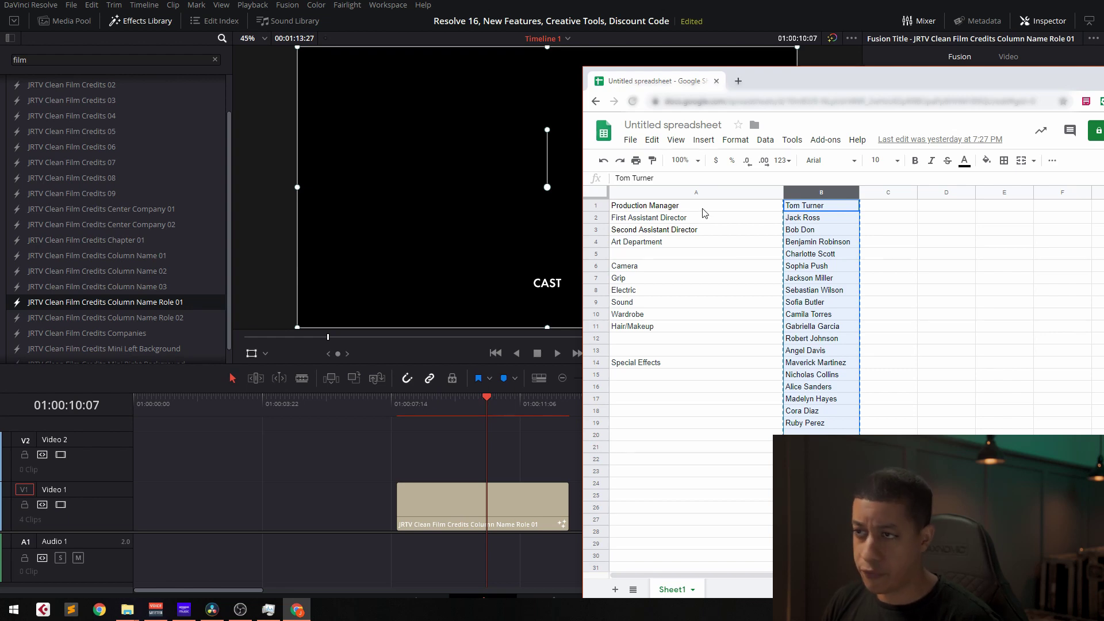
pyautogui.moveTo(811, 78); pyautogui.dragTo(1103, 115)
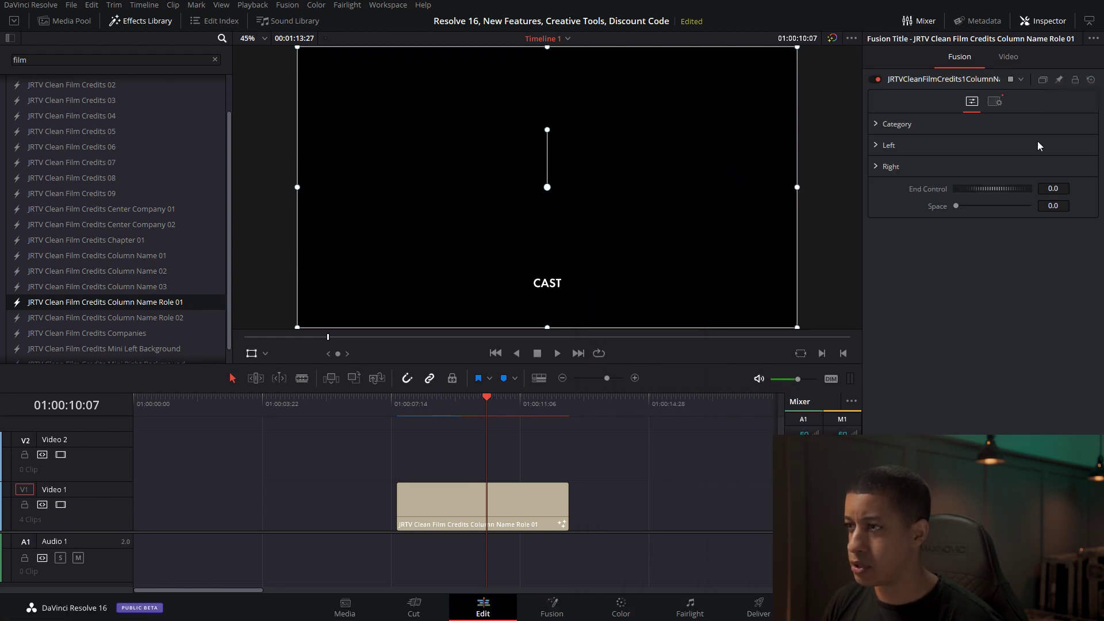
pyautogui.click(884, 166)
pyautogui.click(1001, 217)
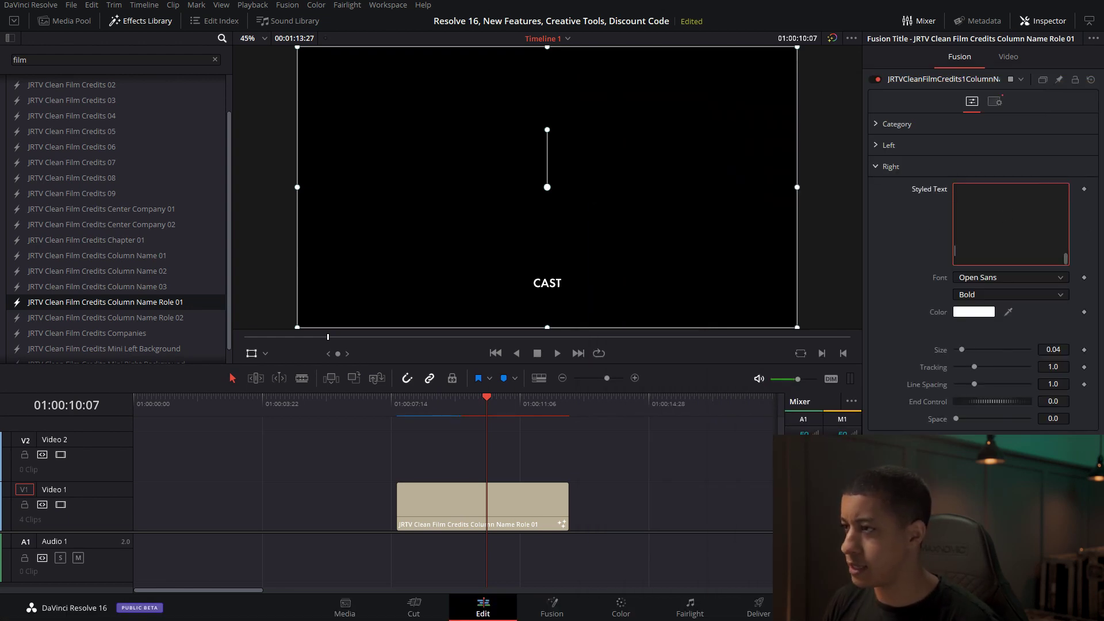
# - Copy the roles column A from the spreadsheet and paste it into the Column Name Role 01 title's Left text
pyautogui.moveTo(1103, 80); pyautogui.dragTo(897, 74)
pyautogui.click(818, 187)
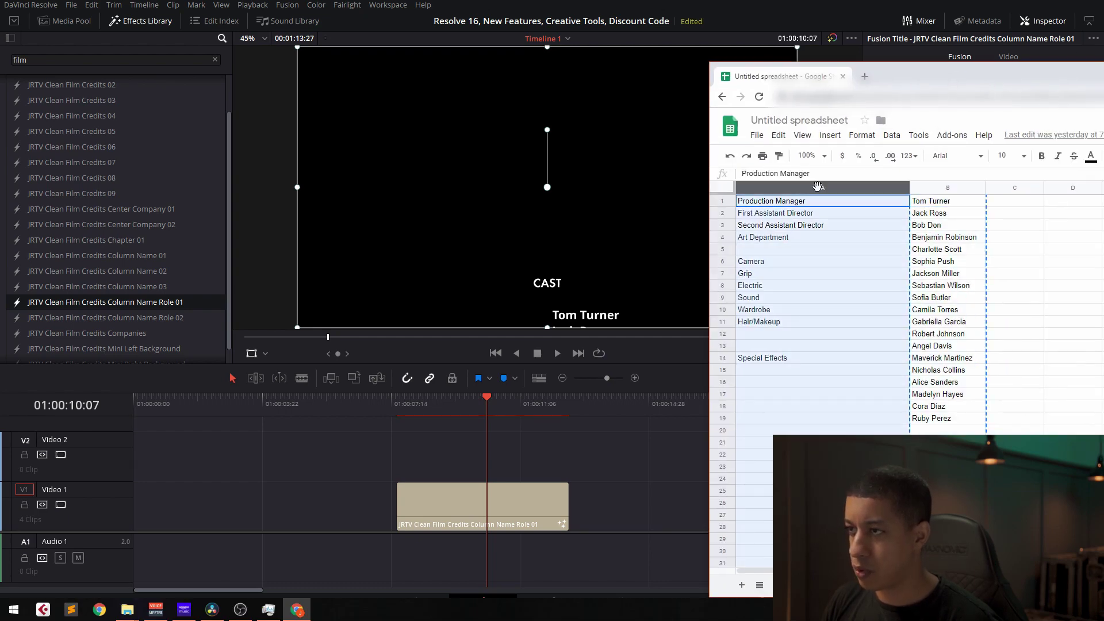
pyautogui.hotkey('ctrl', 'c')
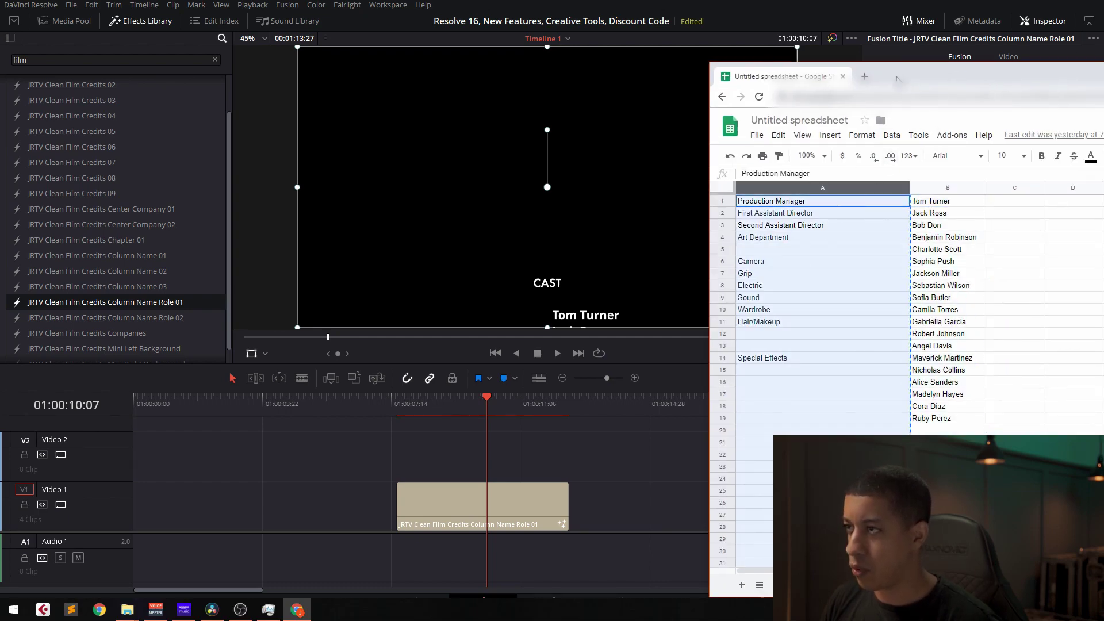
pyautogui.moveTo(901, 80); pyautogui.dragTo(1103, 87)
pyautogui.click(886, 146)
pyautogui.click(972, 195)
pyautogui.hotkey('ctrl', 'v')
# - Adjust the Column Name Role 01 title's End Control at its last frame, 01:00:12:18, and preview the roll at 01:00:09:24
pyautogui.moveTo(485, 392); pyautogui.dragTo(569, 415)
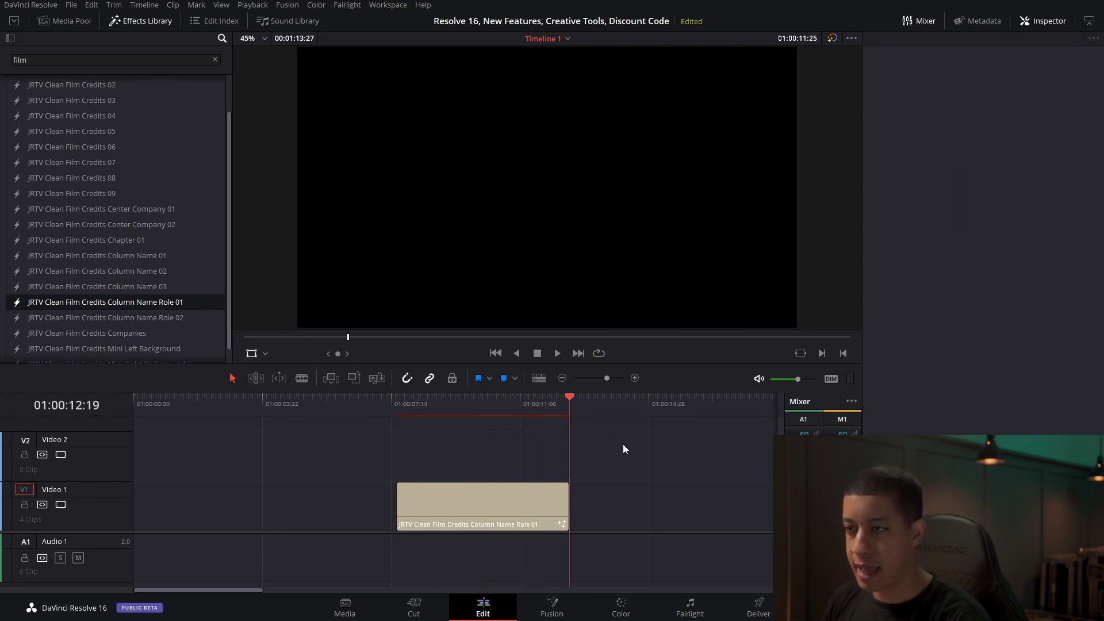
pyautogui.click(504, 505)
pyautogui.moveTo(554, 404); pyautogui.dragTo(569, 403)
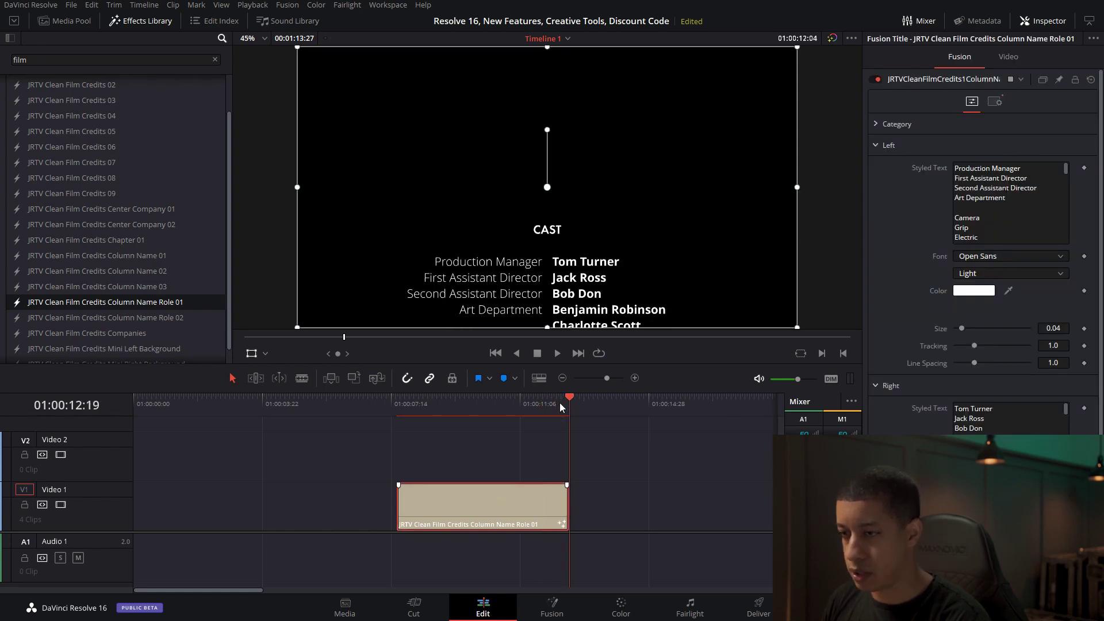
pyautogui.press('Left')
pyautogui.scroll(-1, 972, 368)
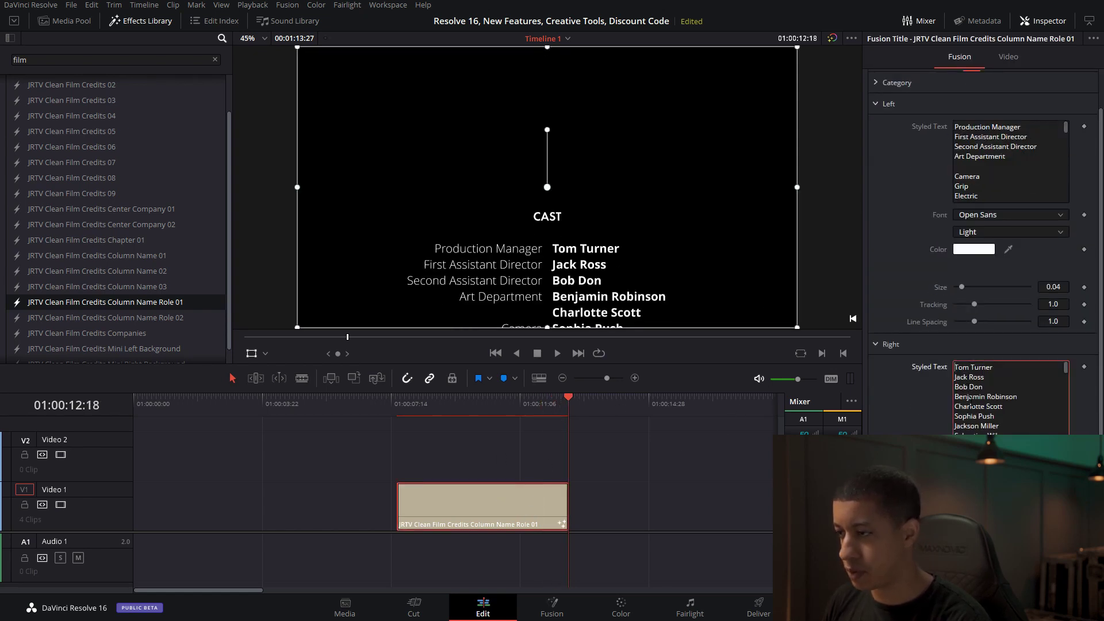
pyautogui.moveTo(999, 580)
pyautogui.mouseDown()
pyautogui.moveTo(1041, 578)
pyautogui.moveTo(976, 581)
pyautogui.moveTo(1008, 580)
pyautogui.mouseUp()
pyautogui.click(510, 419)
pyautogui.moveTo(501, 420); pyautogui.dragTo(473, 411)
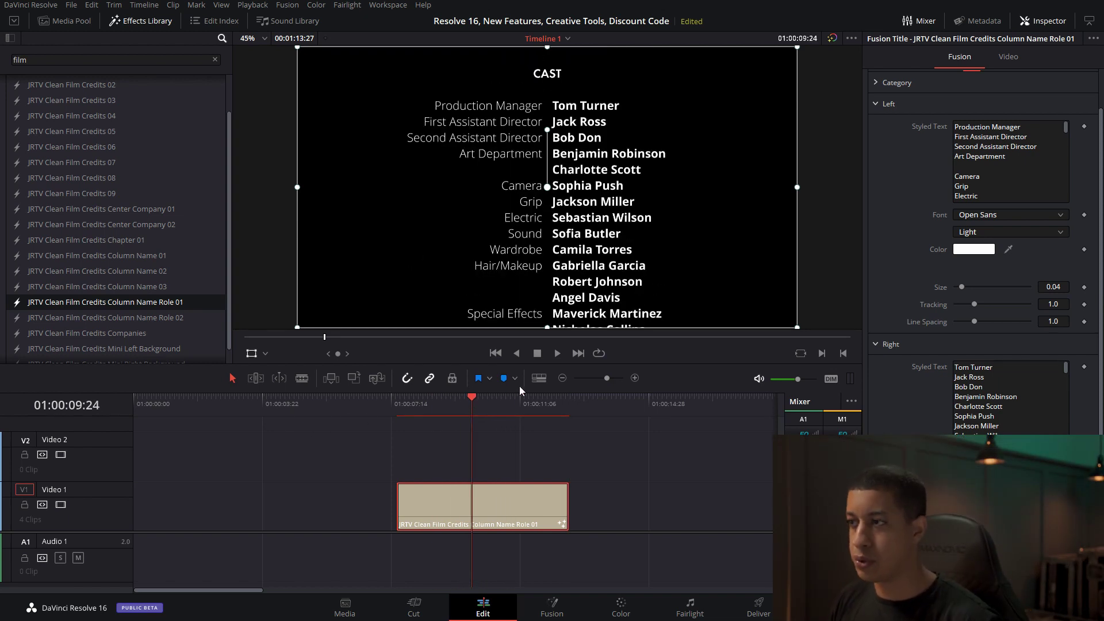
# - Check the Category text settings of the Column Name Role 01 title and delete the title from Video 1
pyautogui.scroll(2, 975, 350)
pyautogui.click(876, 144)
pyautogui.click(876, 124)
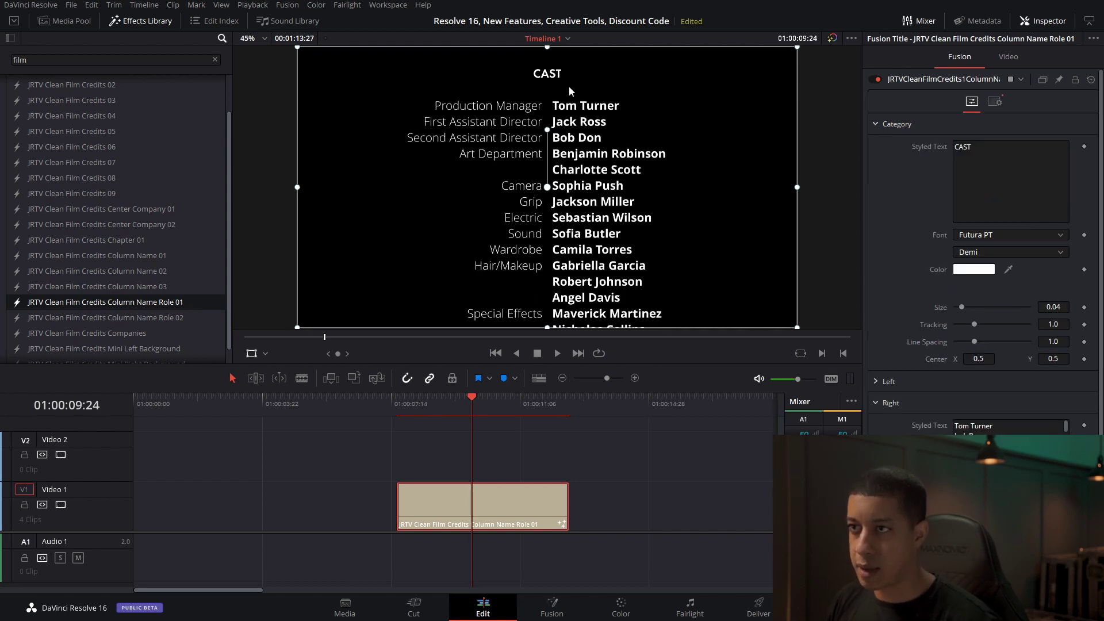
pyautogui.press('Delete')
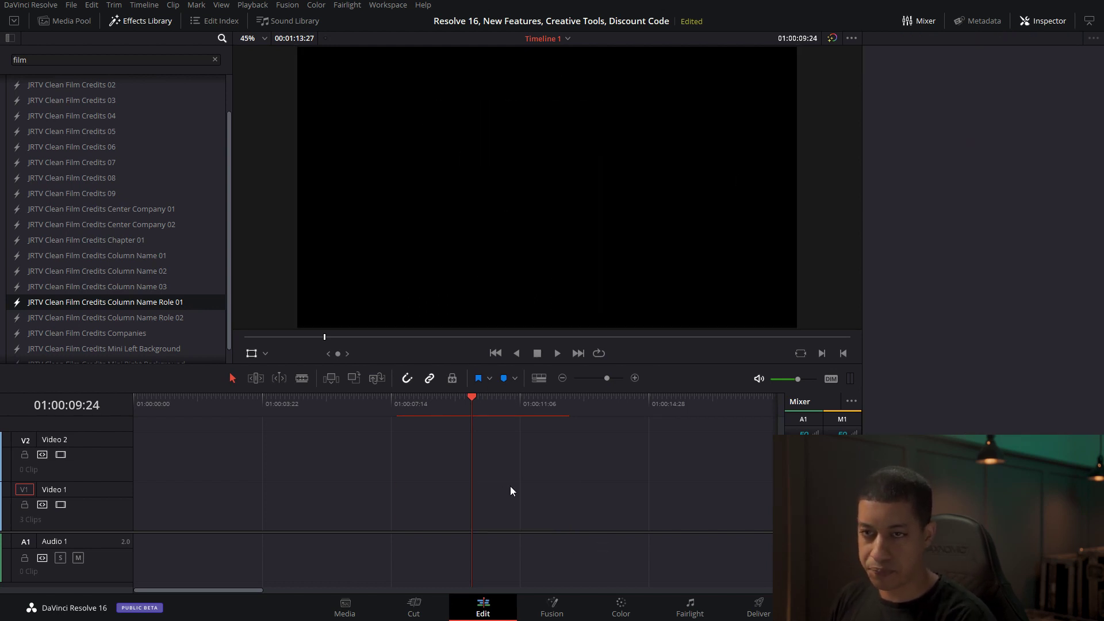
pyautogui.scroll(-1, 147, 323)
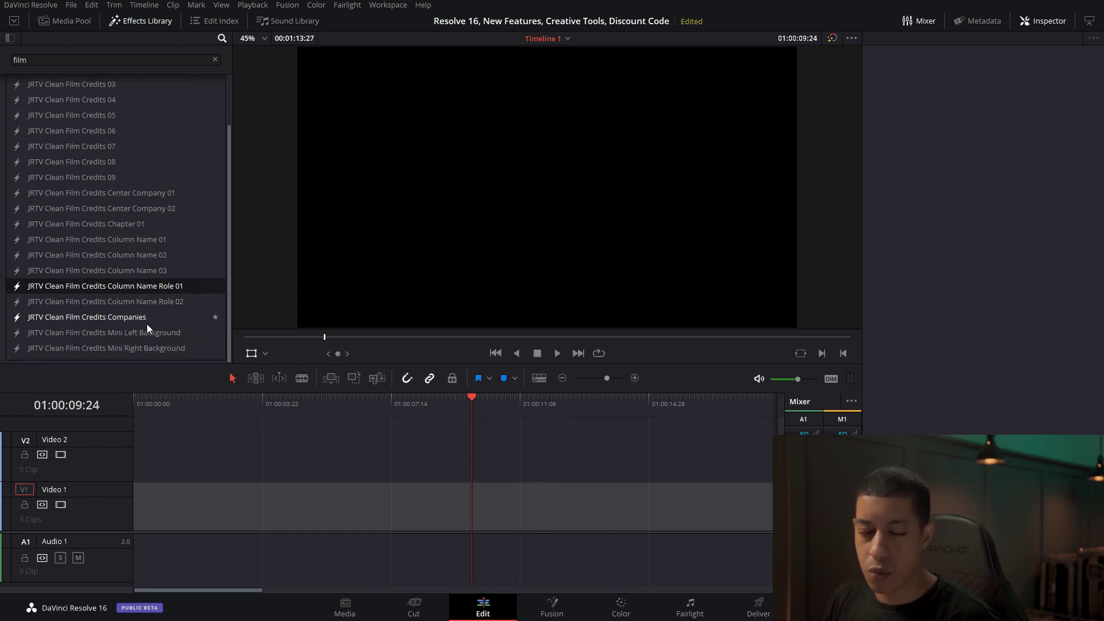
# - Place the JRTV Clean Film Credits Companies title on Video 1 and preview it at 01:00:10:11
pyautogui.moveTo(147, 323); pyautogui.dragTo(415, 502)
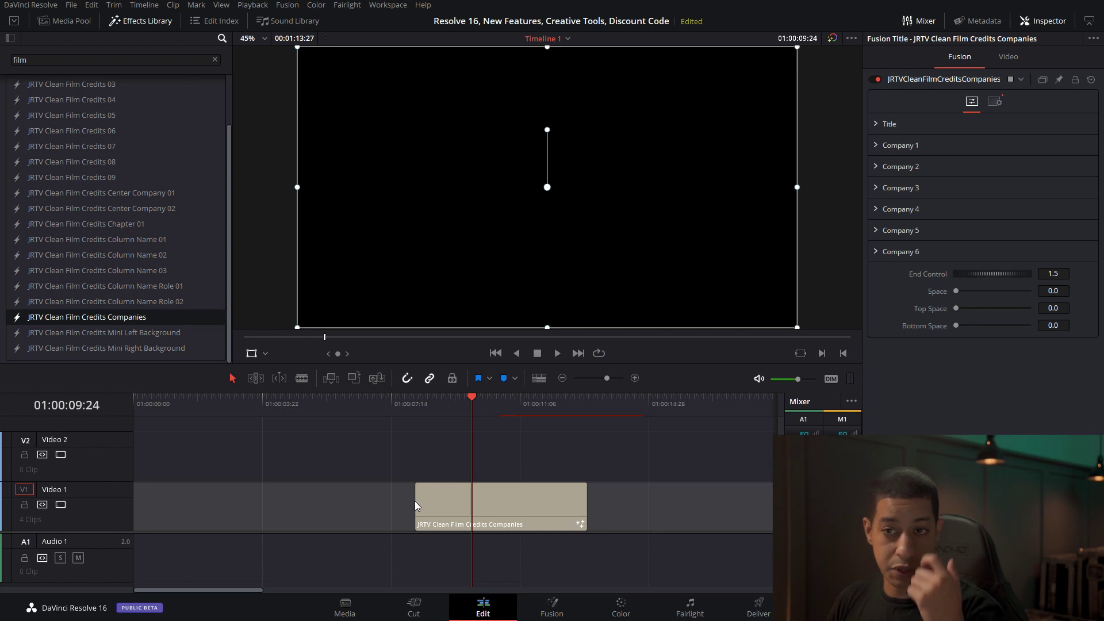
pyautogui.moveTo(484, 405)
pyautogui.mouseDown()
pyautogui.moveTo(462, 405)
pyautogui.moveTo(491, 410)
pyautogui.mouseUp()
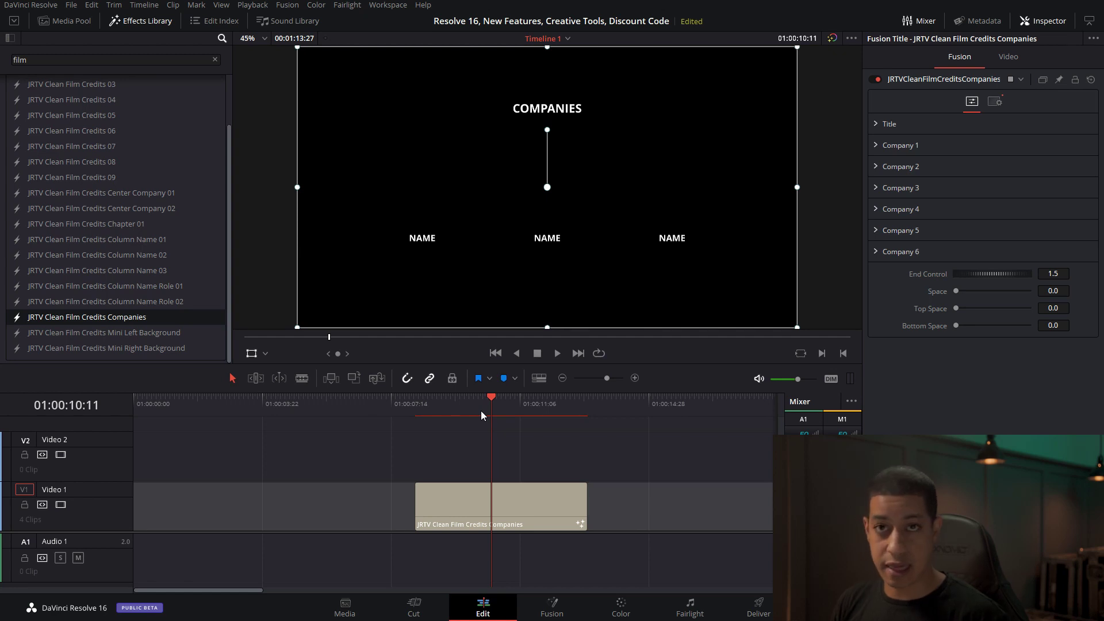
pyautogui.click(514, 513)
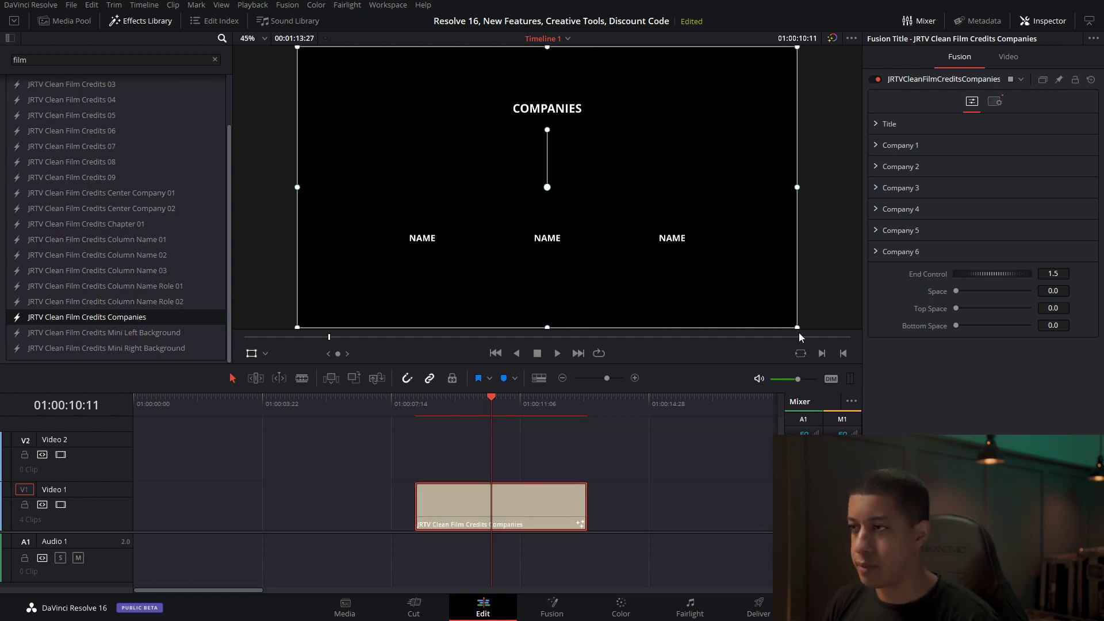
# - Keep Company 1 enabled in the Companies title and load the NetAppLogo PNG as its logo image
pyautogui.click(875, 146)
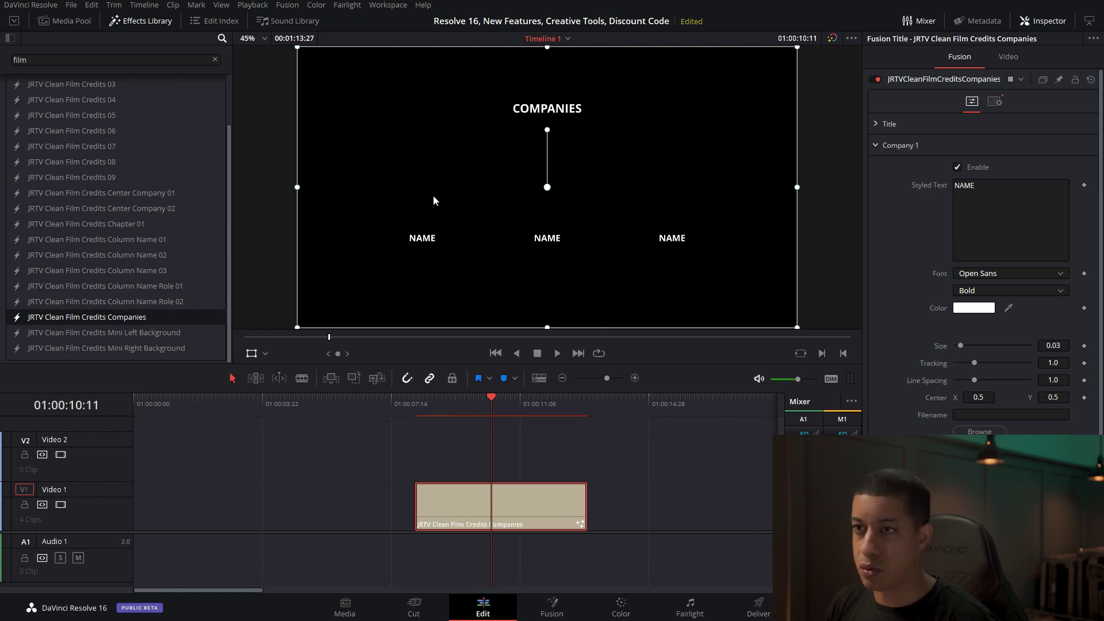
pyautogui.click(956, 168)
pyautogui.click(955, 168)
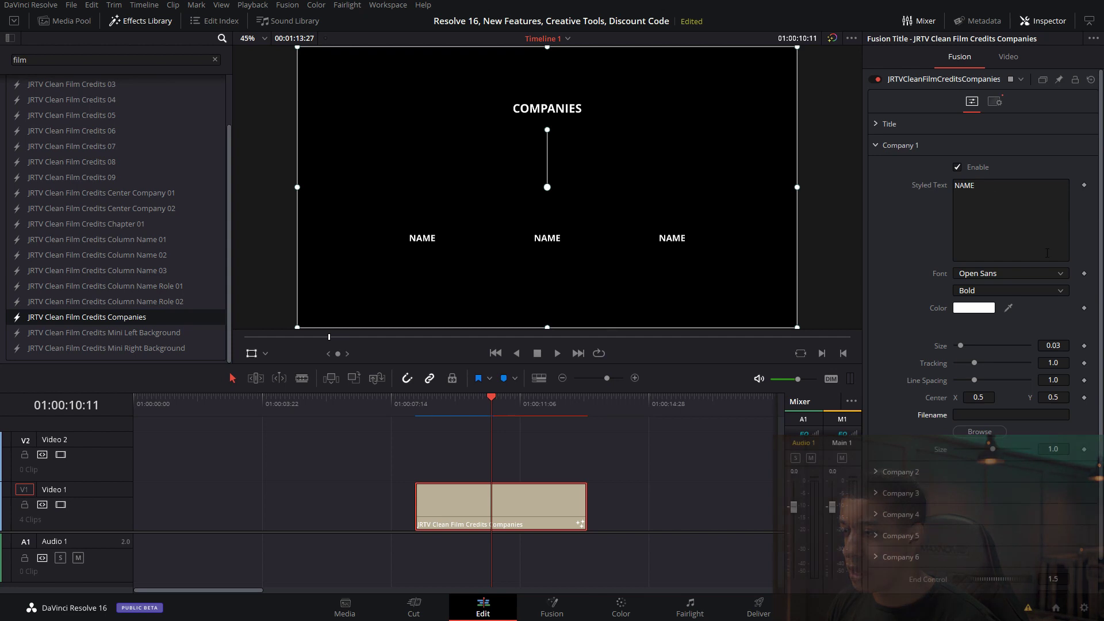
pyautogui.click(968, 432)
pyautogui.click(421, 299)
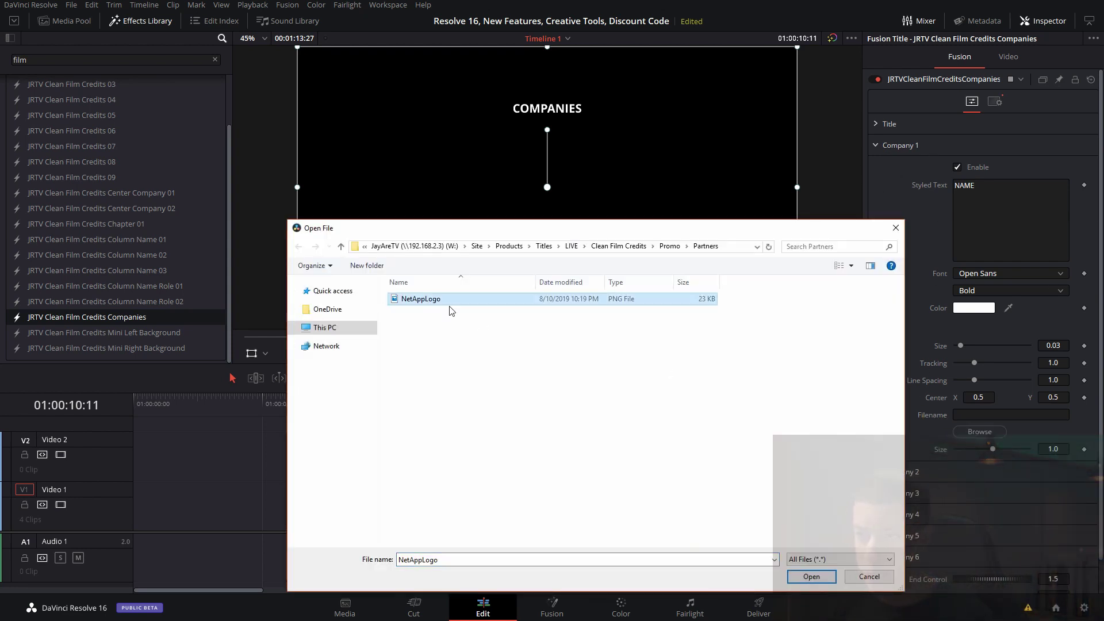
pyautogui.click(812, 577)
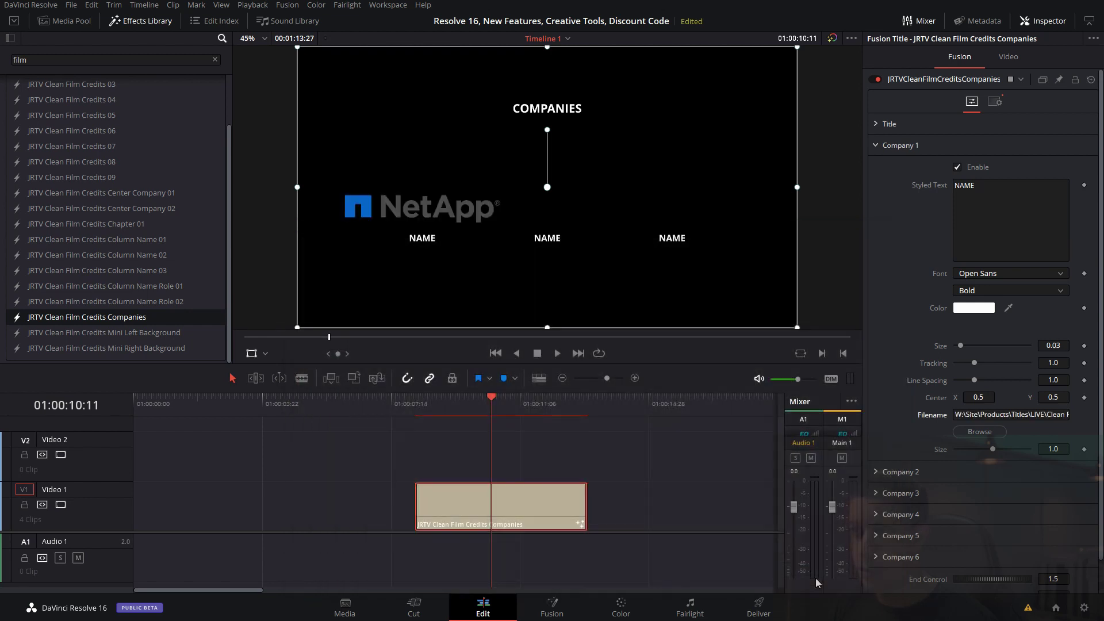
# - Set the Company 1 logo's Size to 0.52 and Center Y to 0.453, then preview the roll at 01:00:11:06
pyautogui.moveTo(992, 449); pyautogui.dragTo(974, 451)
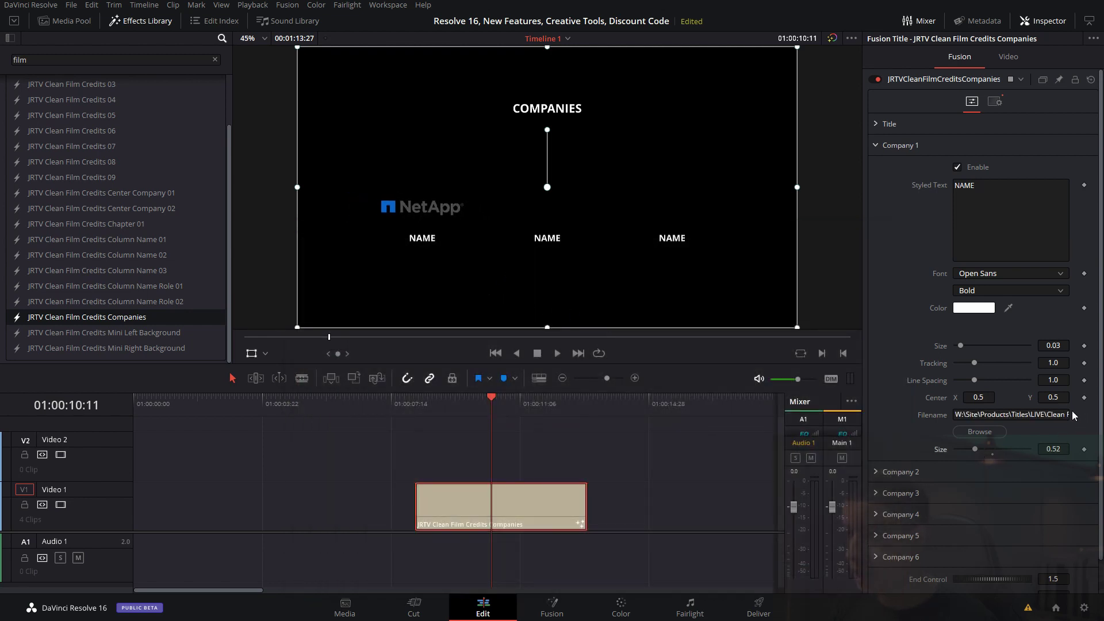
pyautogui.moveTo(1055, 397); pyautogui.dragTo(1028, 397)
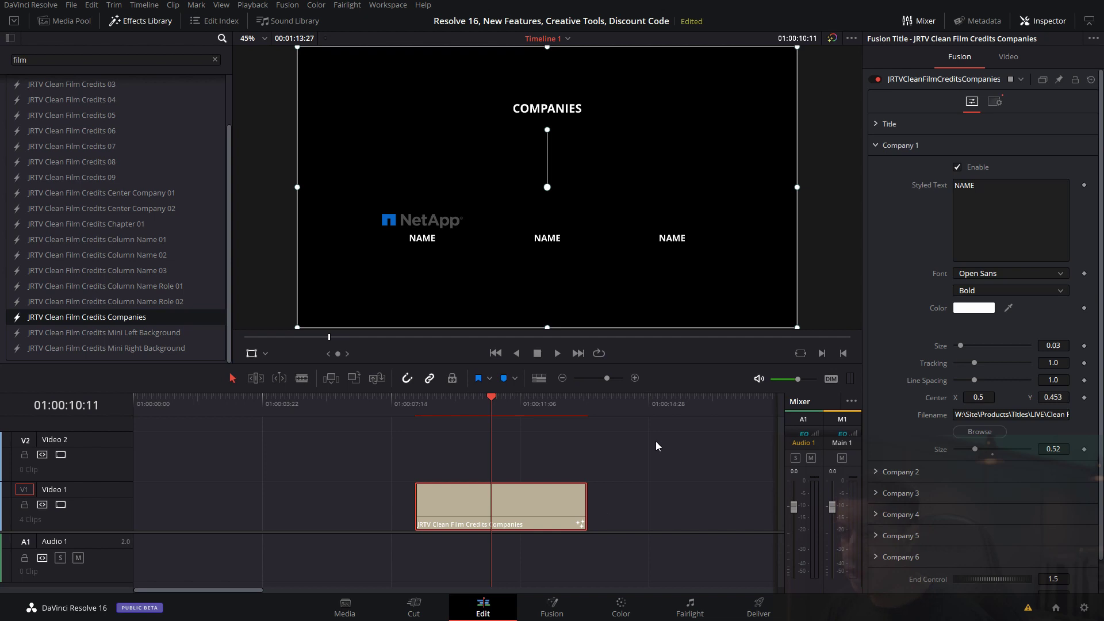
pyautogui.moveTo(495, 398)
pyautogui.mouseDown()
pyautogui.moveTo(457, 405)
pyautogui.moveTo(511, 405)
pyautogui.mouseUp()
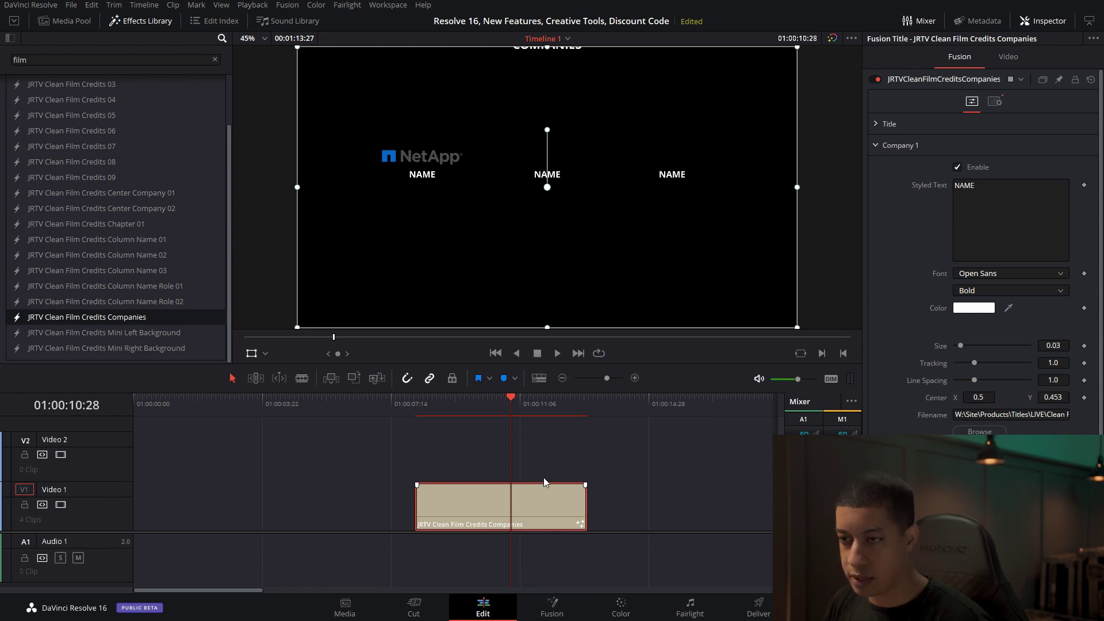
pyautogui.moveTo(556, 403); pyautogui.dragTo(520, 416)
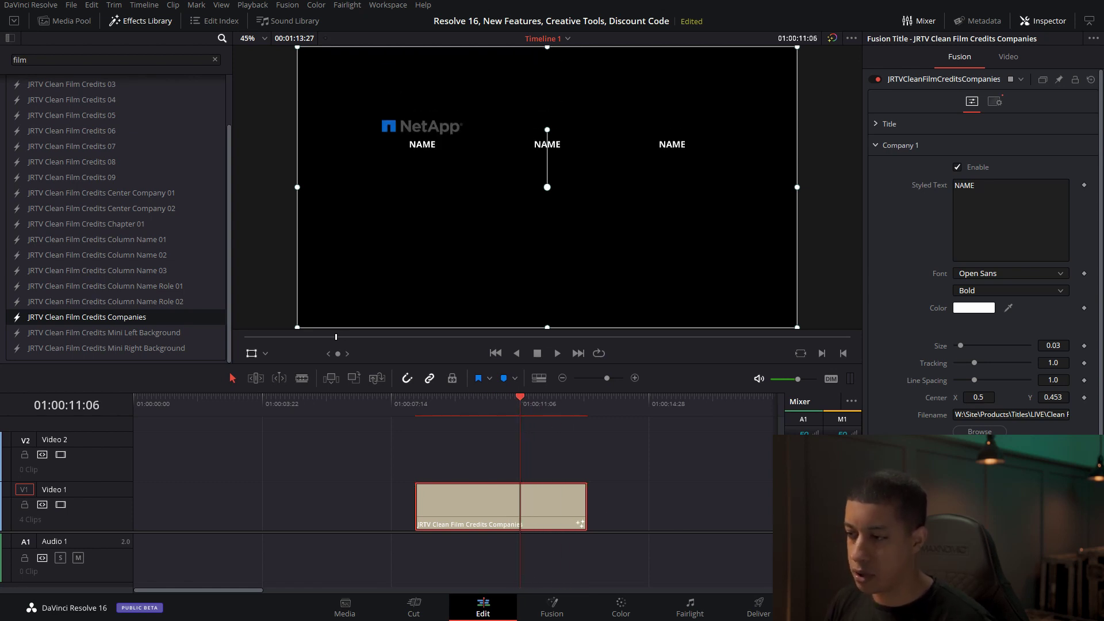
# - Enable Company 4 and Company 5 in the Companies title
pyautogui.click(889, 145)
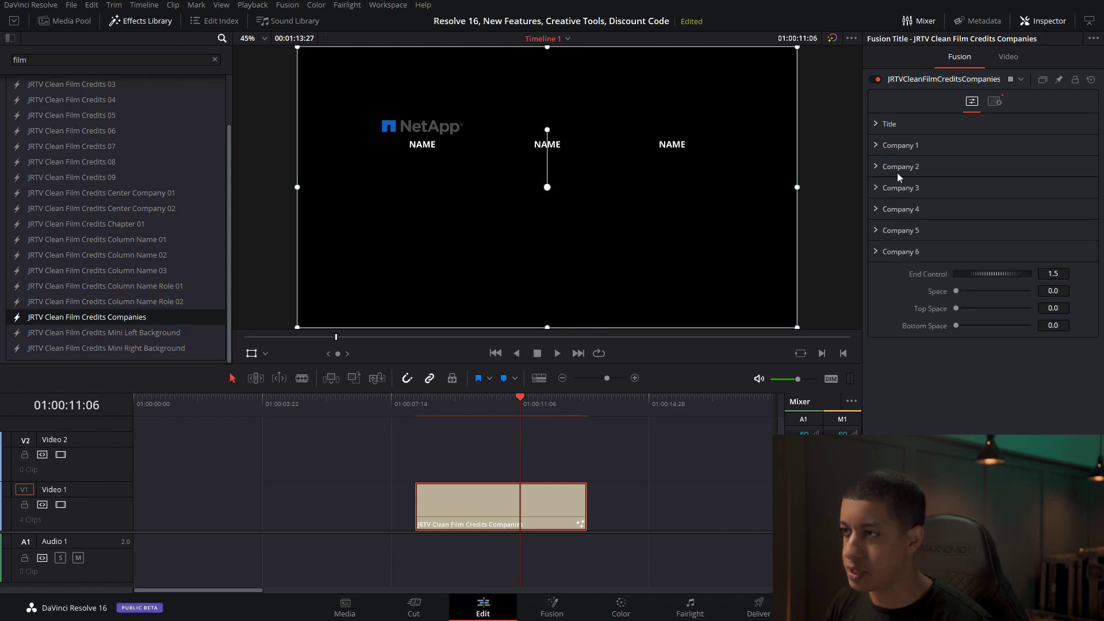
pyautogui.click(877, 209)
pyautogui.click(957, 230)
pyautogui.click(878, 209)
pyautogui.click(876, 230)
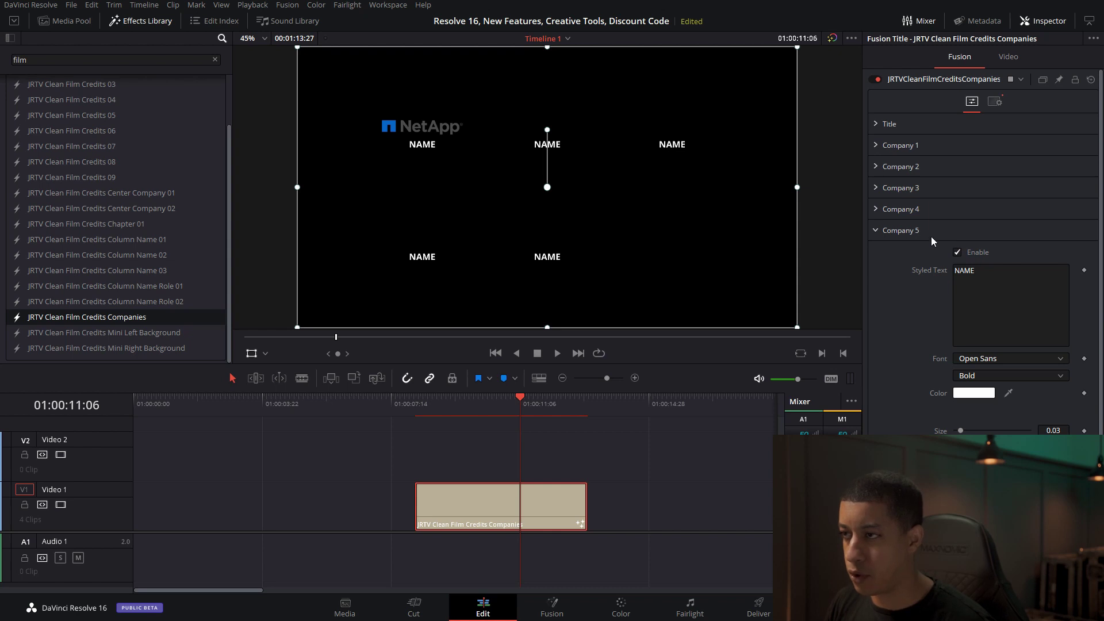
pyautogui.click(877, 230)
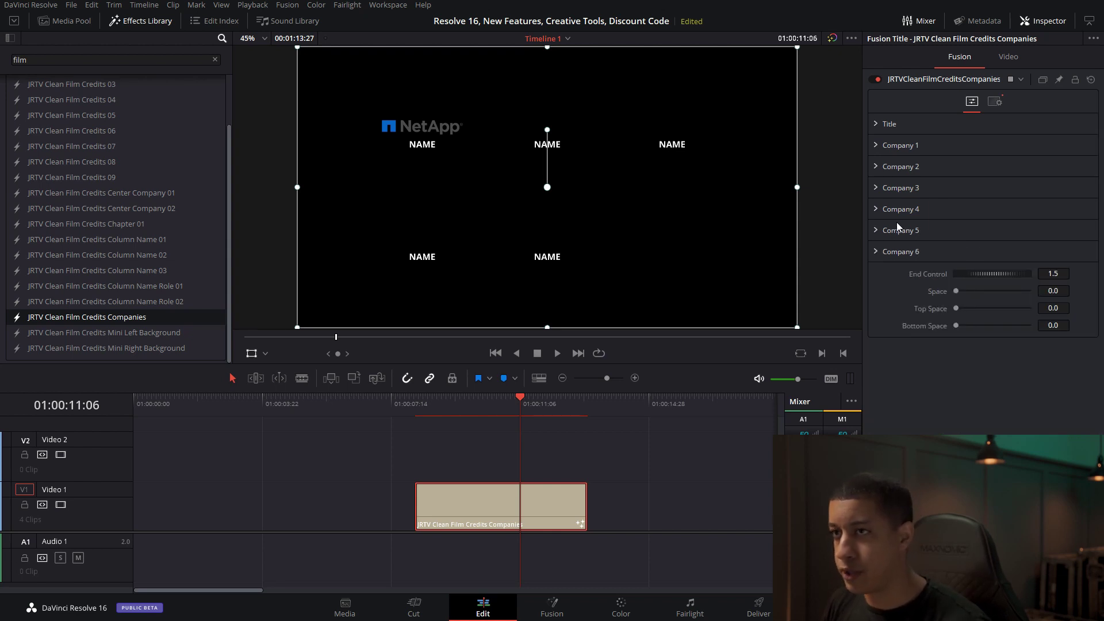
# - Disable Company 2 and enable Company 6 in the Companies title
pyautogui.click(877, 167)
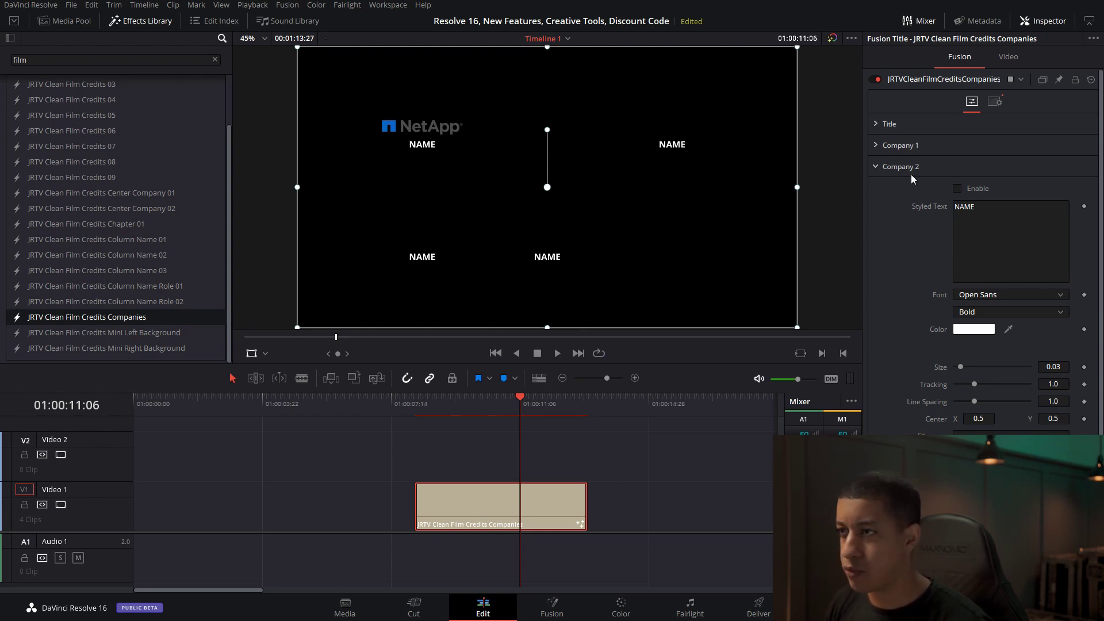
pyautogui.click(877, 167)
pyautogui.click(874, 251)
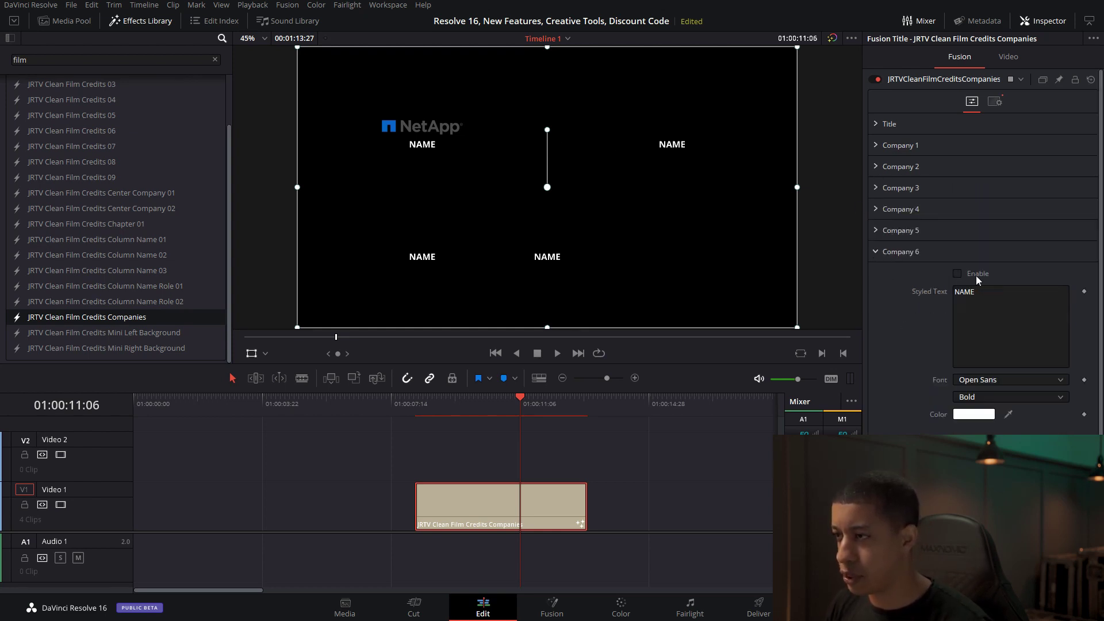
pyautogui.click(878, 252)
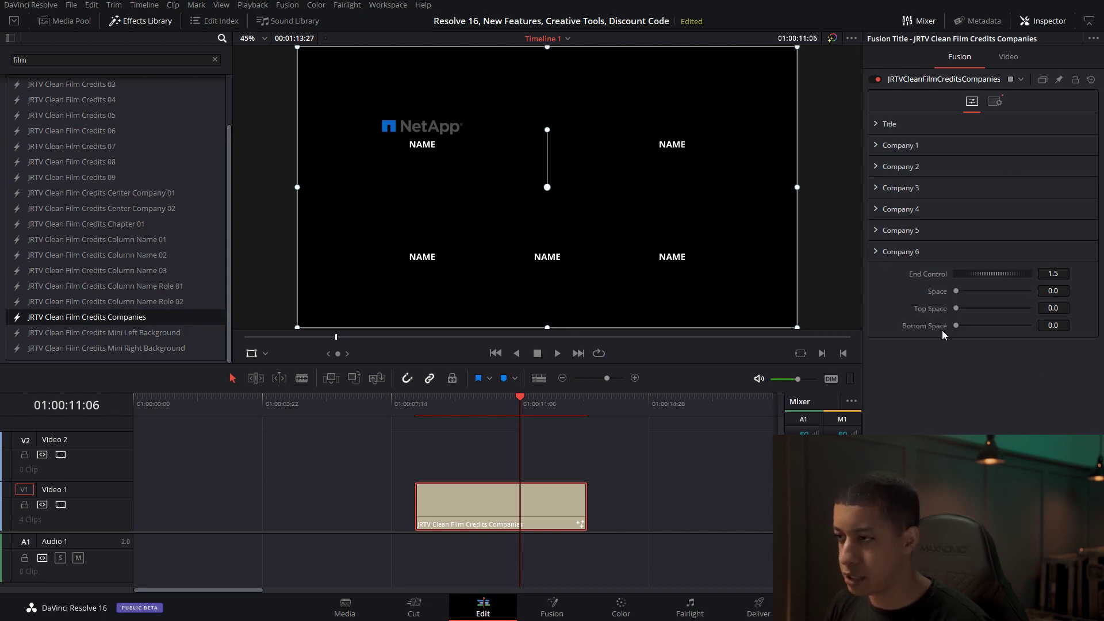
# - Pull the Companies title's upper row closer together by setting Top Space to -0.118
pyautogui.moveTo(958, 306)
pyautogui.mouseDown()
pyautogui.moveTo(967, 306)
pyautogui.moveTo(948, 307)
pyautogui.mouseUp()
pyautogui.click(1051, 313)
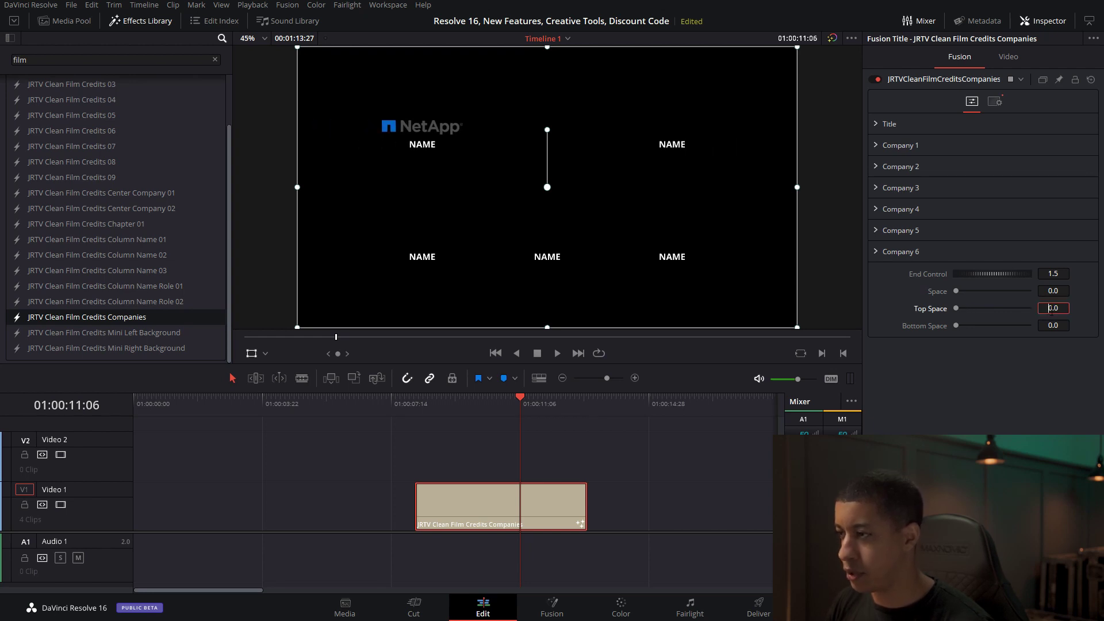
pyautogui.press('Right')
pyautogui.press('Right')
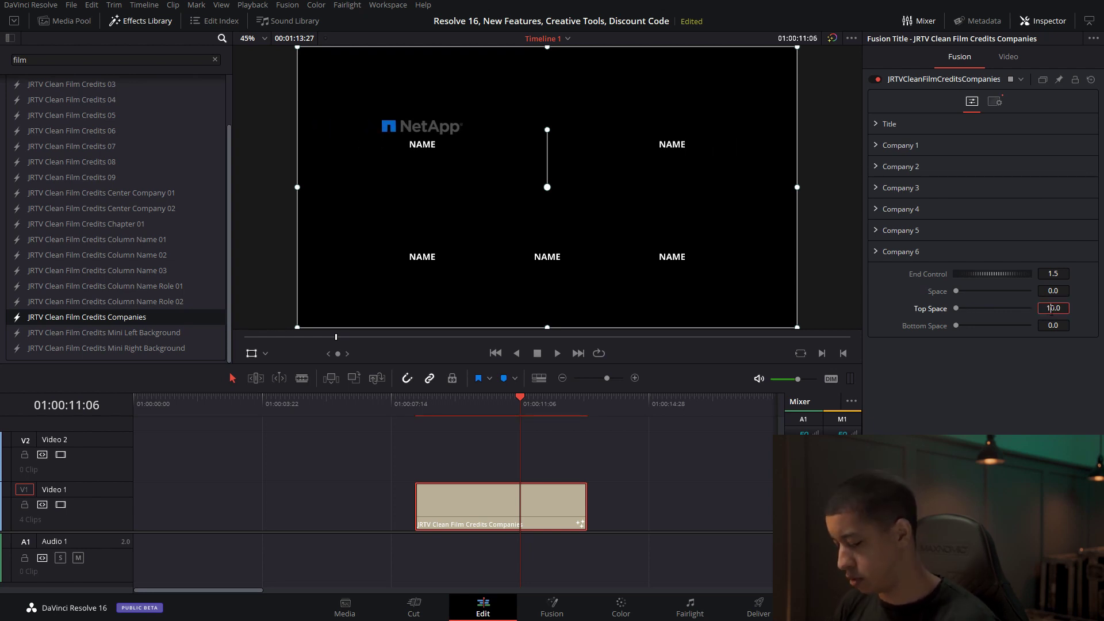
pyautogui.hotkey('ctrl', 'a')
pyautogui.write('-0.01')
pyautogui.press('Tab')
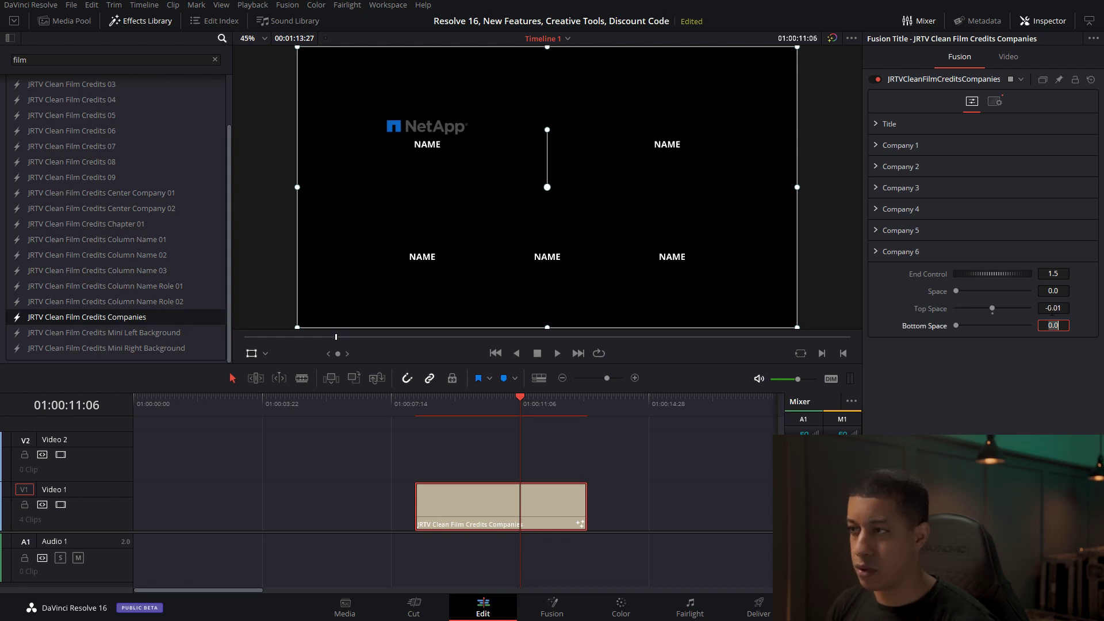
pyautogui.moveTo(995, 308); pyautogui.dragTo(989, 309)
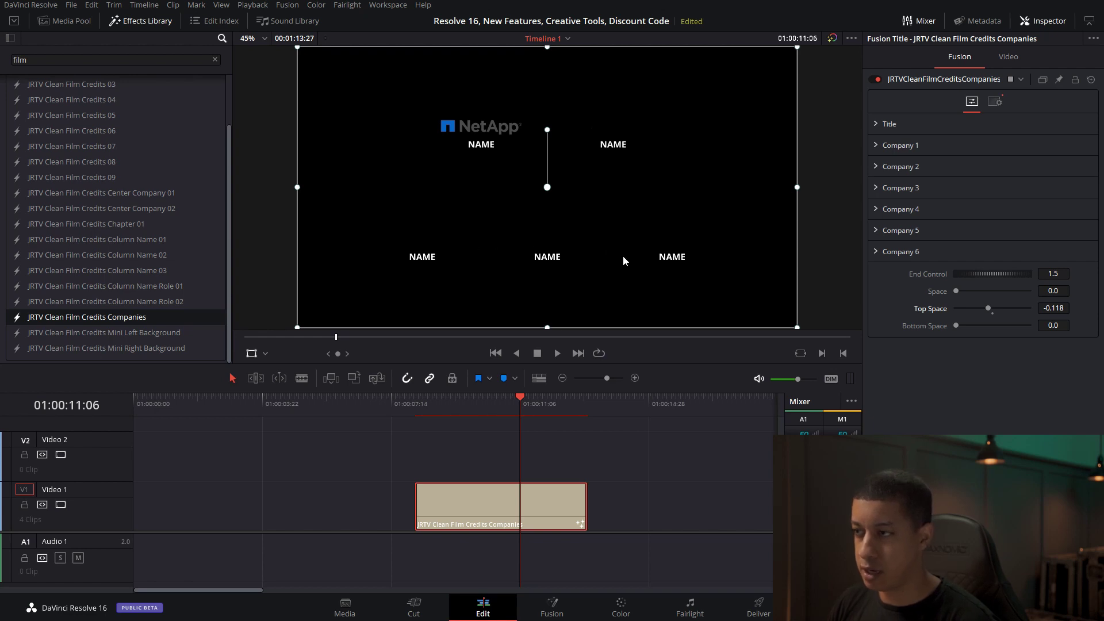
pyautogui.moveTo(957, 326); pyautogui.dragTo(943, 291)
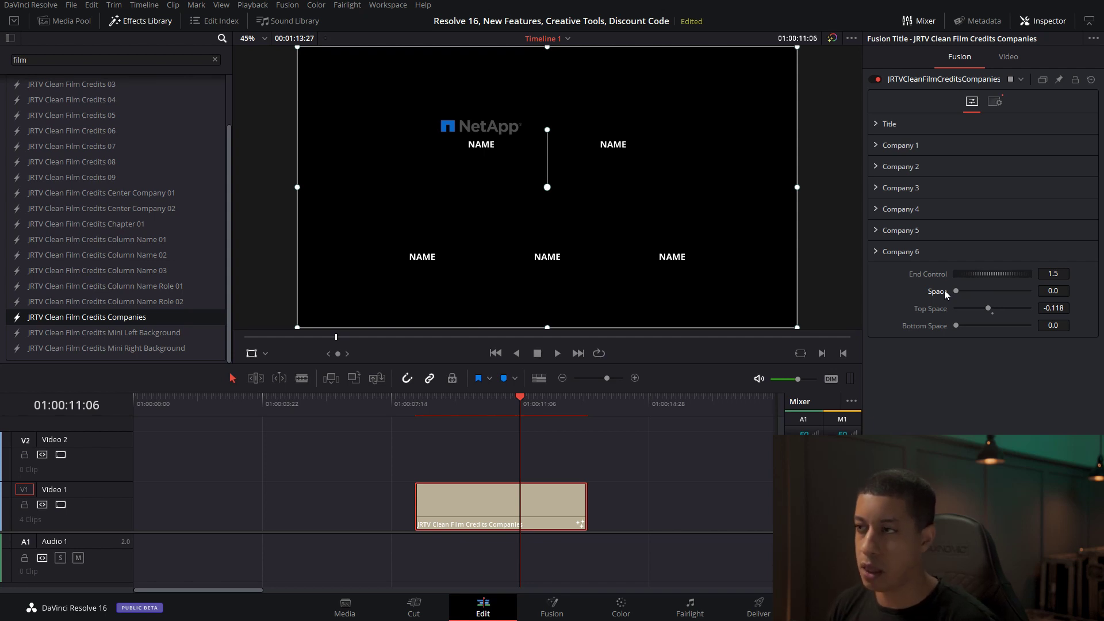
# - Preview the Companies title at 01:00:10:25, check its Title text settings and delete it from Video 1
pyautogui.moveTo(527, 411)
pyautogui.mouseDown()
pyautogui.moveTo(492, 409)
pyautogui.moveTo(539, 409)
pyautogui.moveTo(490, 410)
pyautogui.moveTo(506, 413)
pyautogui.mouseUp()
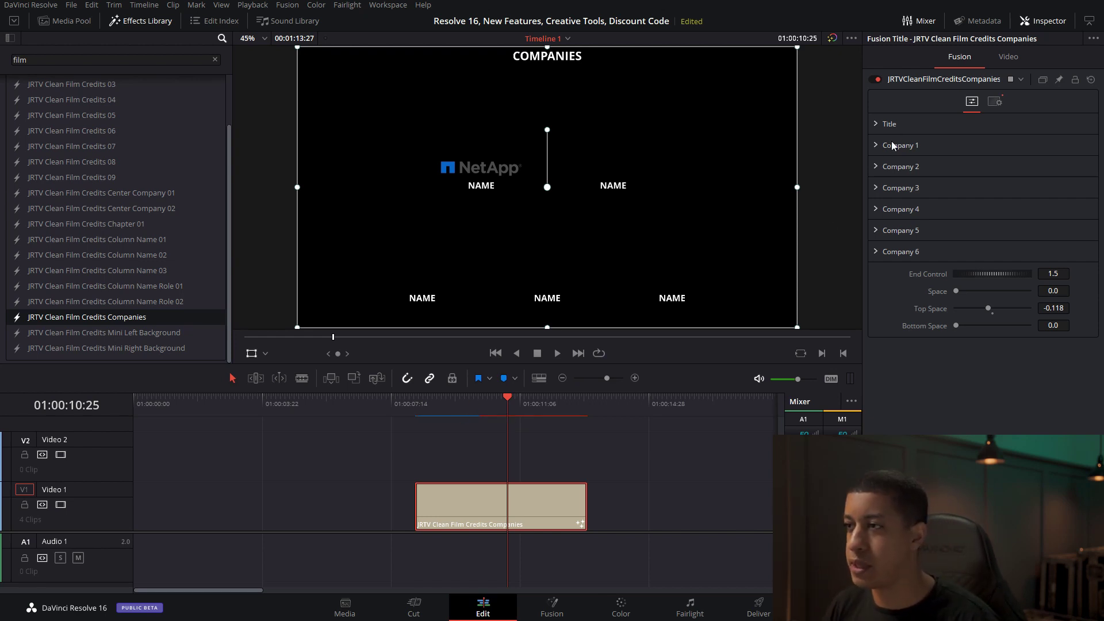
pyautogui.click(874, 125)
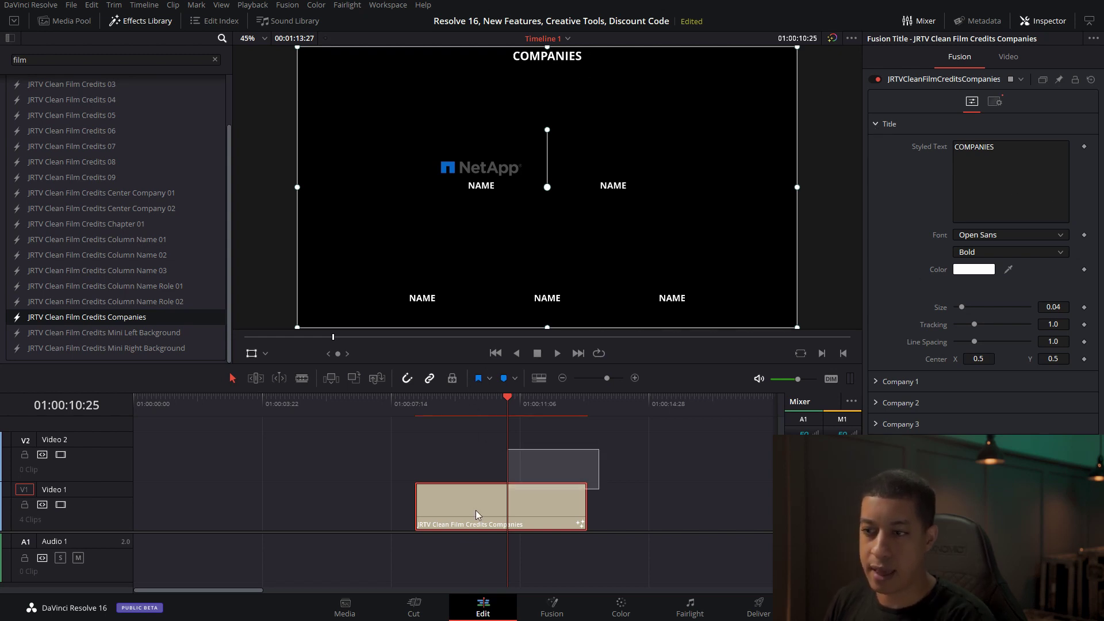
pyautogui.press('Delete')
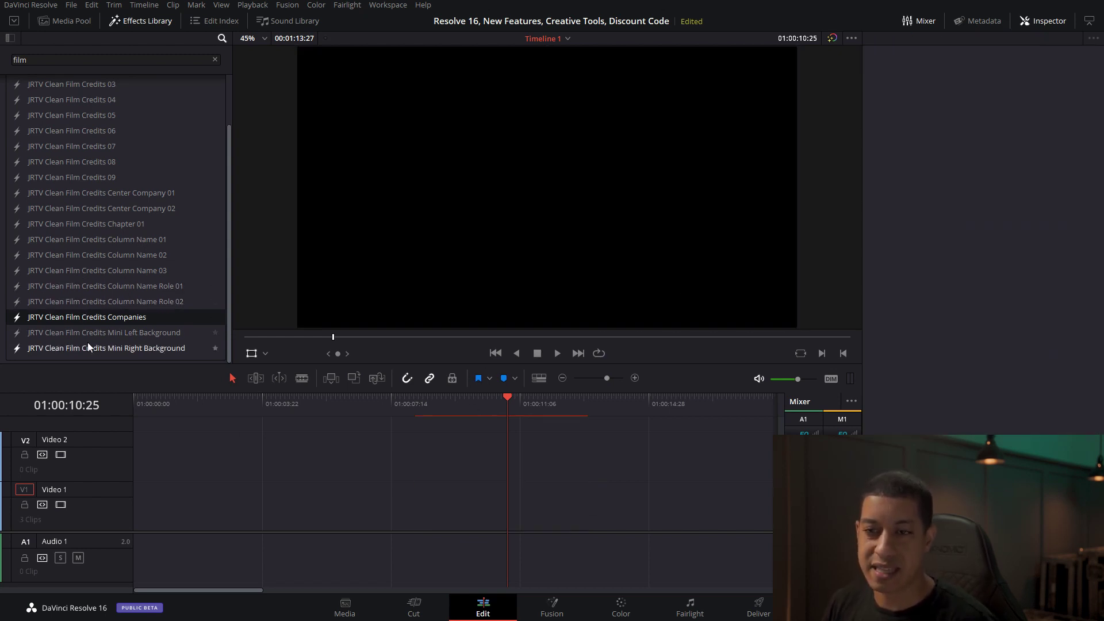
# - Open the 20190708 bin and place the clip A013_07081810_C005.braw on Video 1 with its audio
pyautogui.click(64, 21)
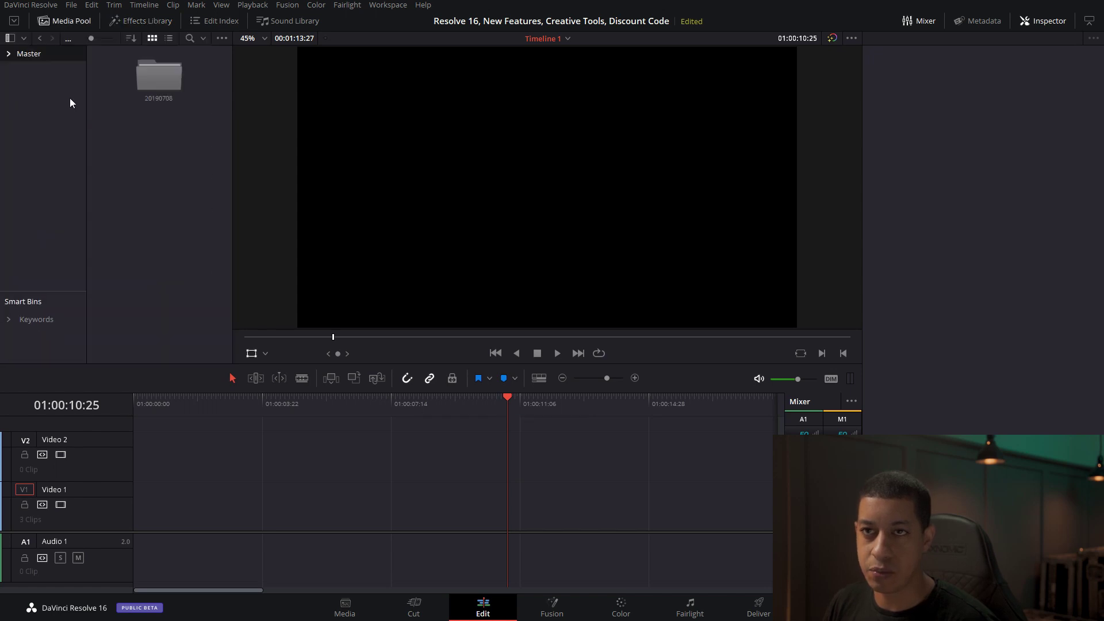
pyautogui.doubleClick(147, 77)
pyautogui.moveTo(156, 283); pyautogui.dragTo(396, 502)
# - Place the JRTV Clean Film Credits Mini Left Background title on Video 2 above the clip and preview it at 01:00:12:13
pyautogui.click(140, 22)
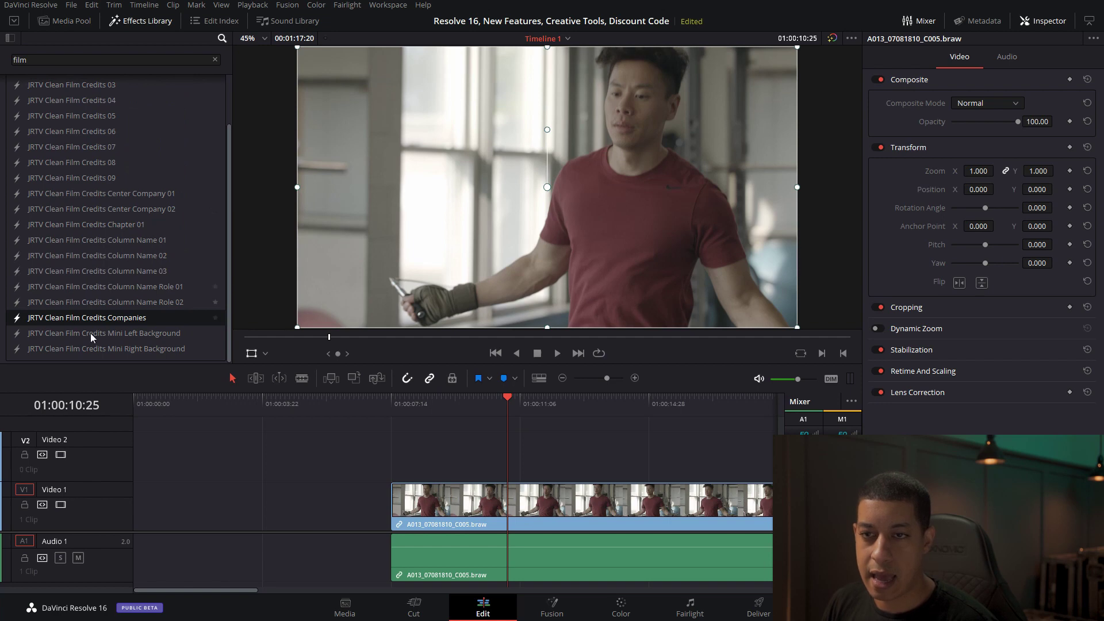
pyautogui.moveTo(90, 339); pyautogui.dragTo(473, 461)
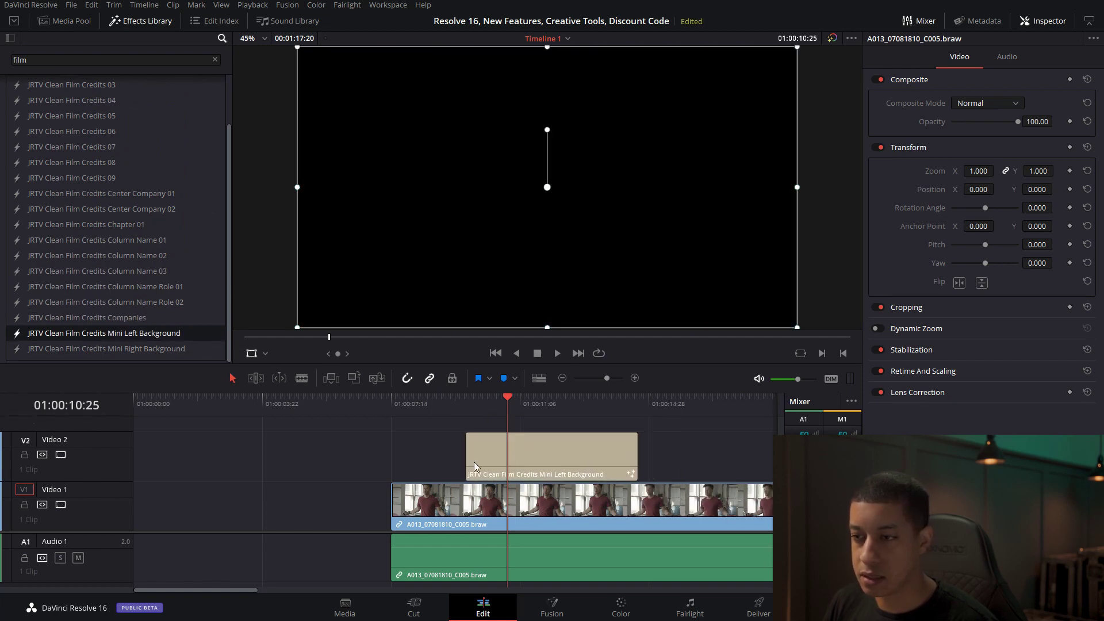
pyautogui.click(548, 406)
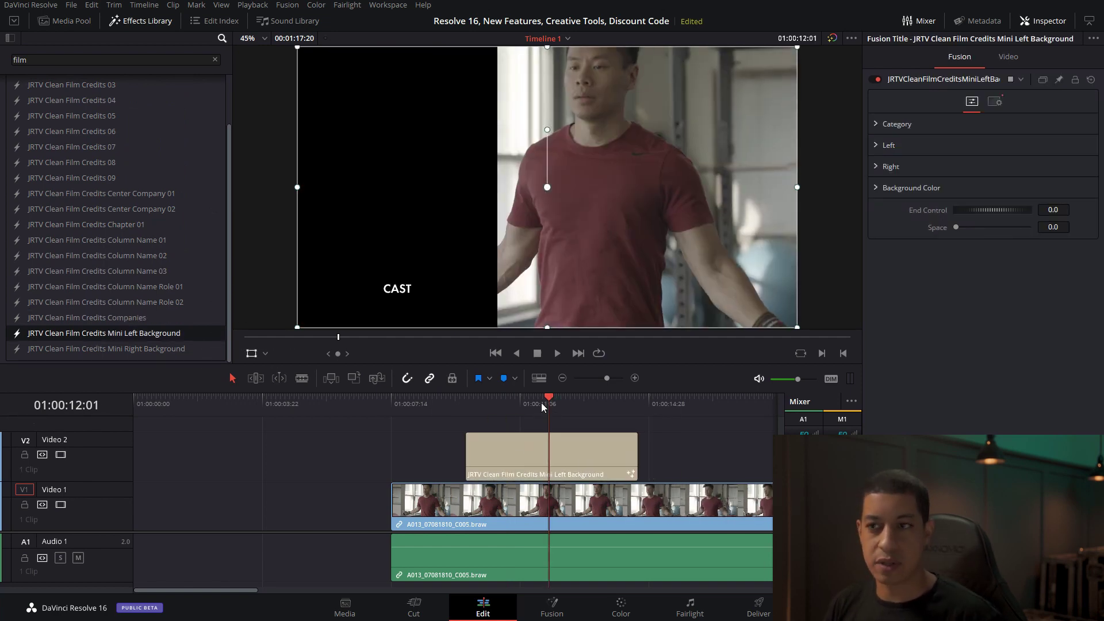
pyautogui.moveTo(535, 397); pyautogui.dragTo(563, 402)
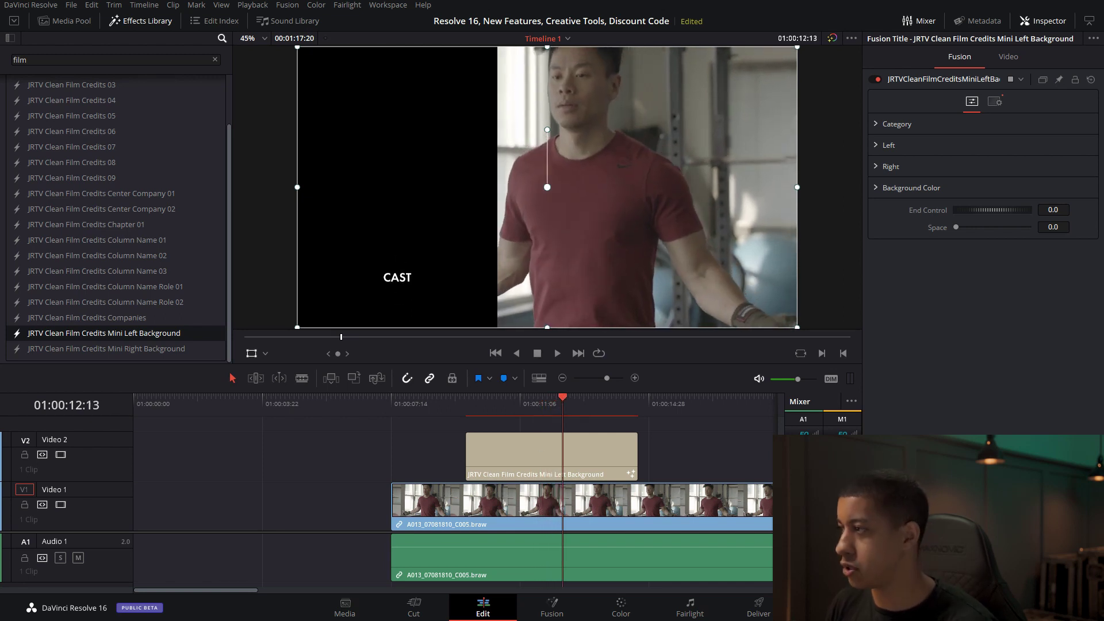
# - Paste the spreadsheet's roles into the Mini Left Background title's Left text and the names into its Right text
pyautogui.click(878, 146)
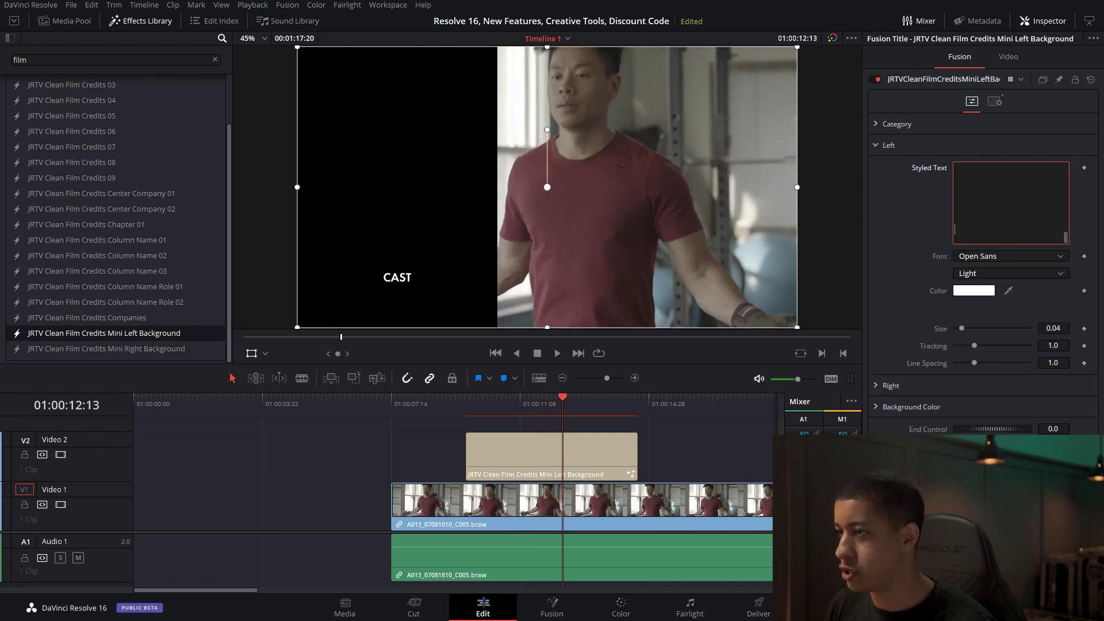
pyautogui.click(875, 387)
# - Set the Left text size to 0.025, reduce the Right text to match, and preview the roll at 01:00:13:28
pyautogui.click(1055, 328)
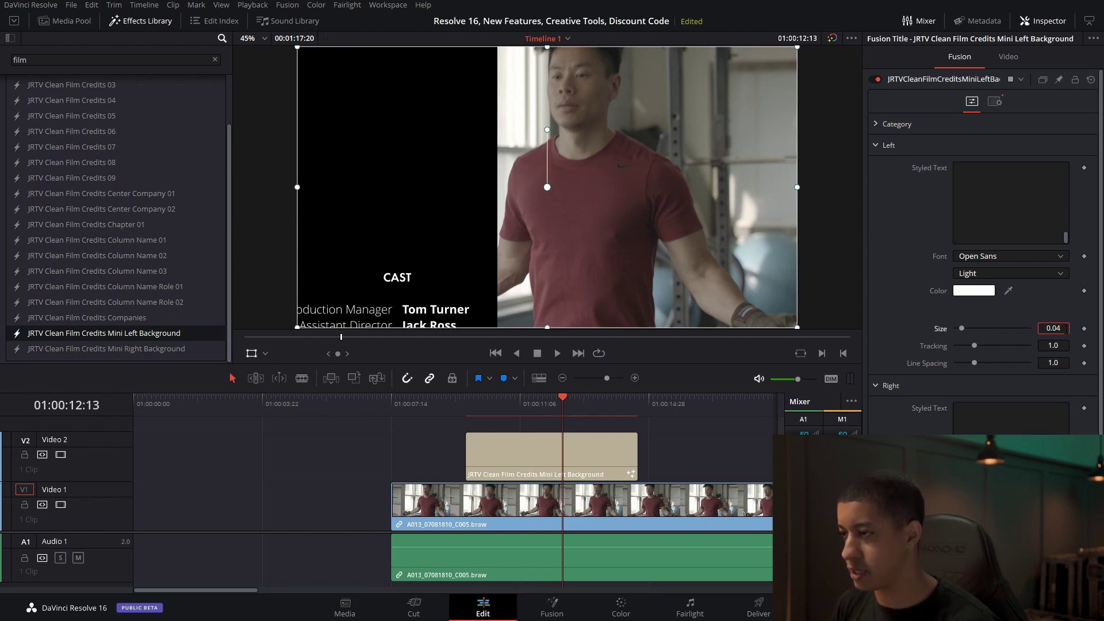
pyautogui.press('BackSpace')
pyautogui.write('25')
pyautogui.press('Tab')
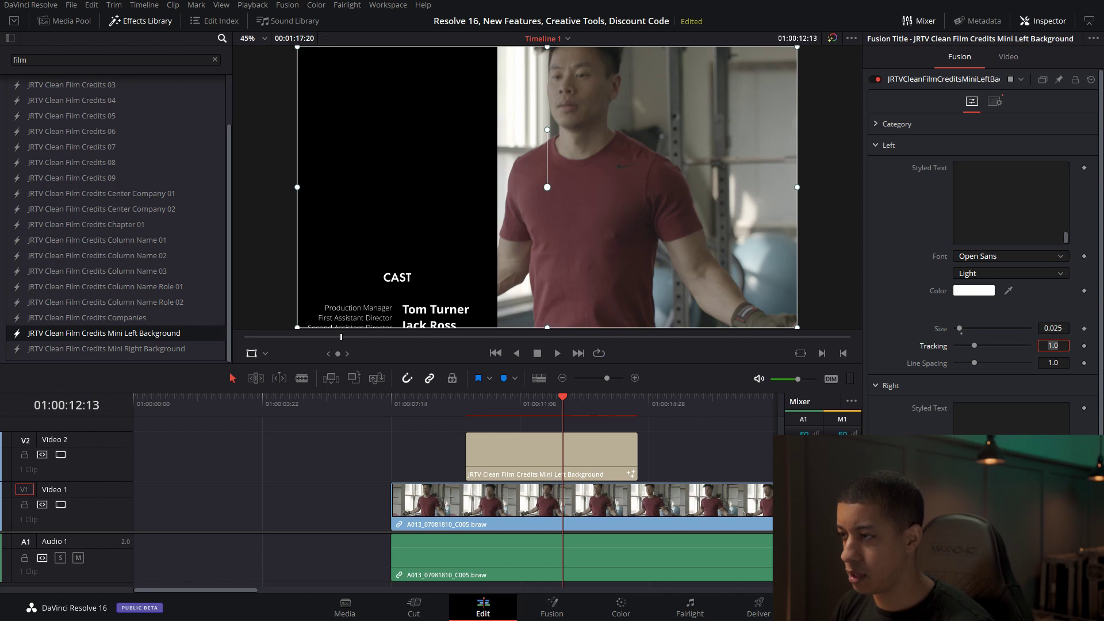
pyautogui.scroll(-3, 984, 247)
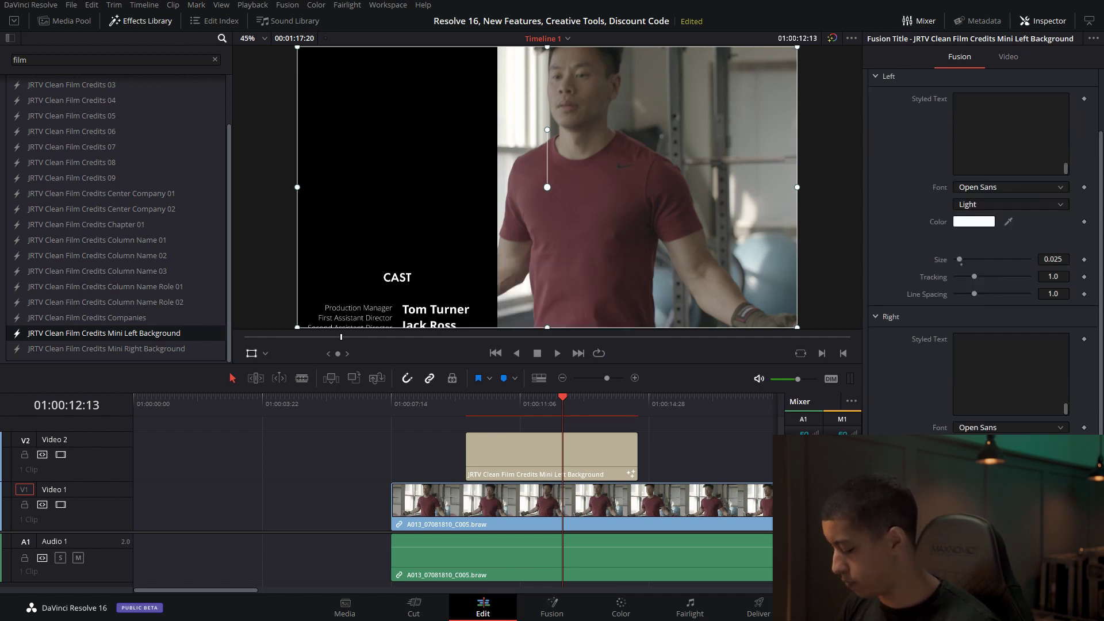
pyautogui.moveTo(560, 404); pyautogui.dragTo(614, 409)
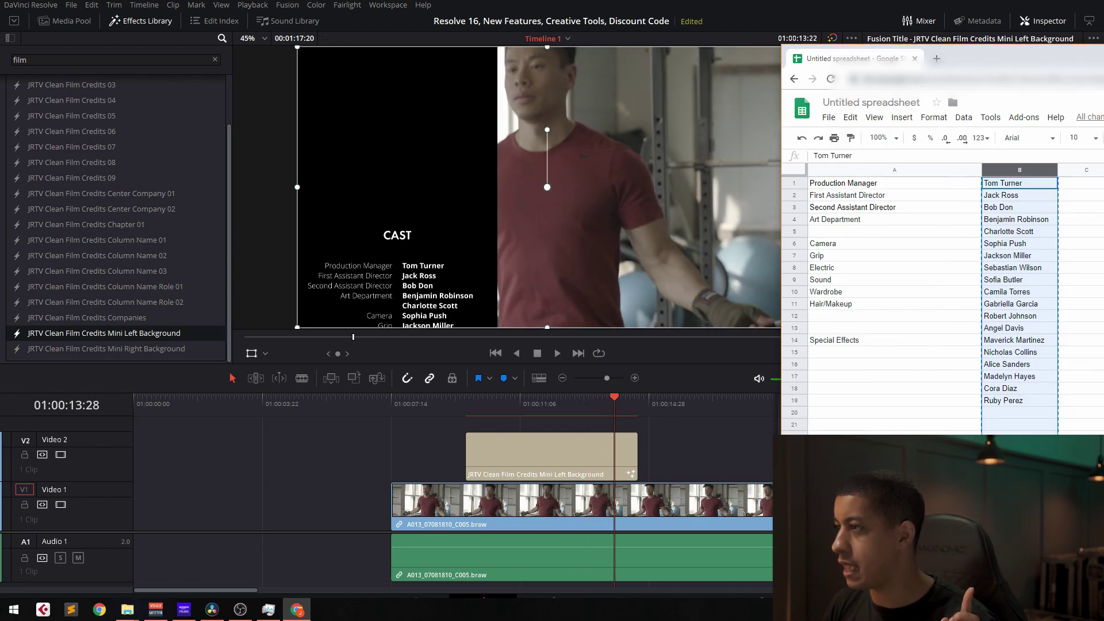
# - Examine how the spreadsheet's blank role cells line up with the additional names, then move the spreadsheet clear of the editing workspace
pyautogui.click(613, 234)
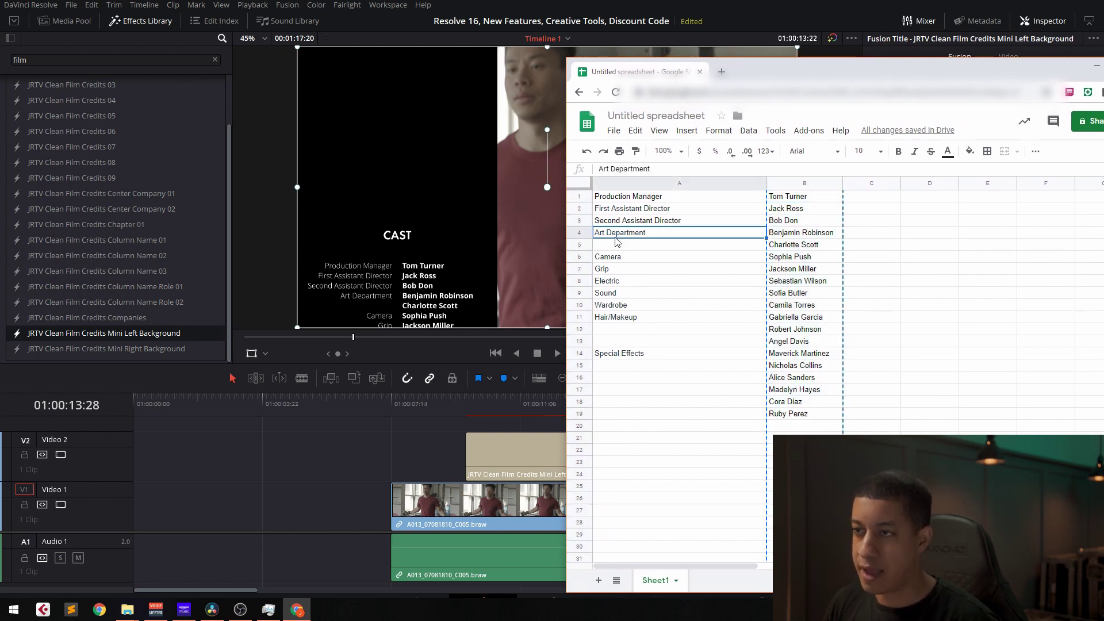
pyautogui.click(621, 246)
pyautogui.click(629, 233)
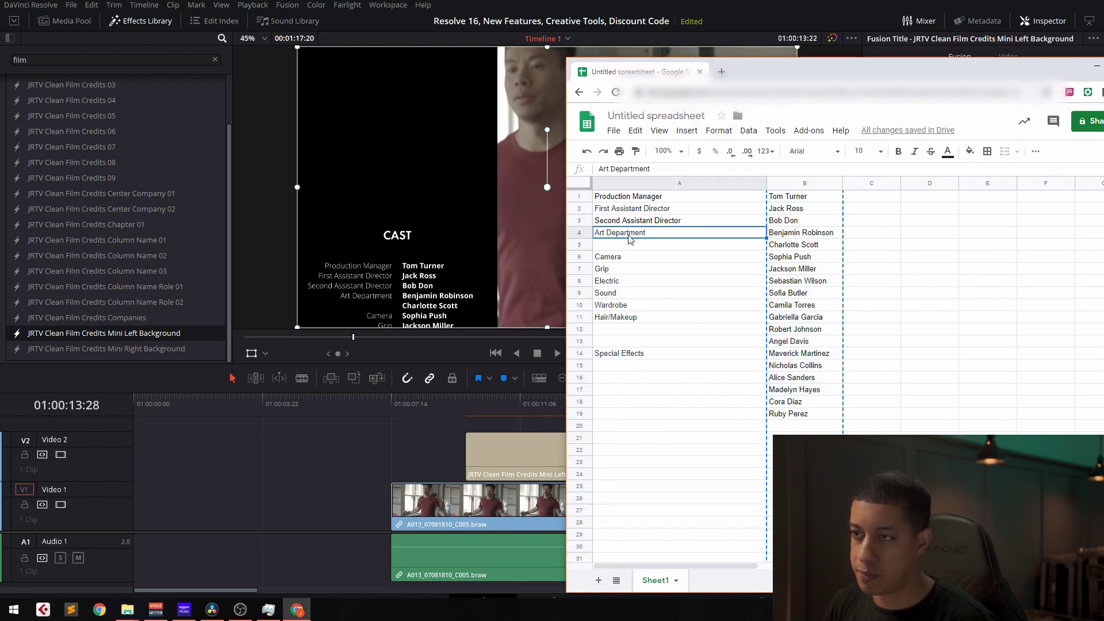
pyautogui.click(607, 247)
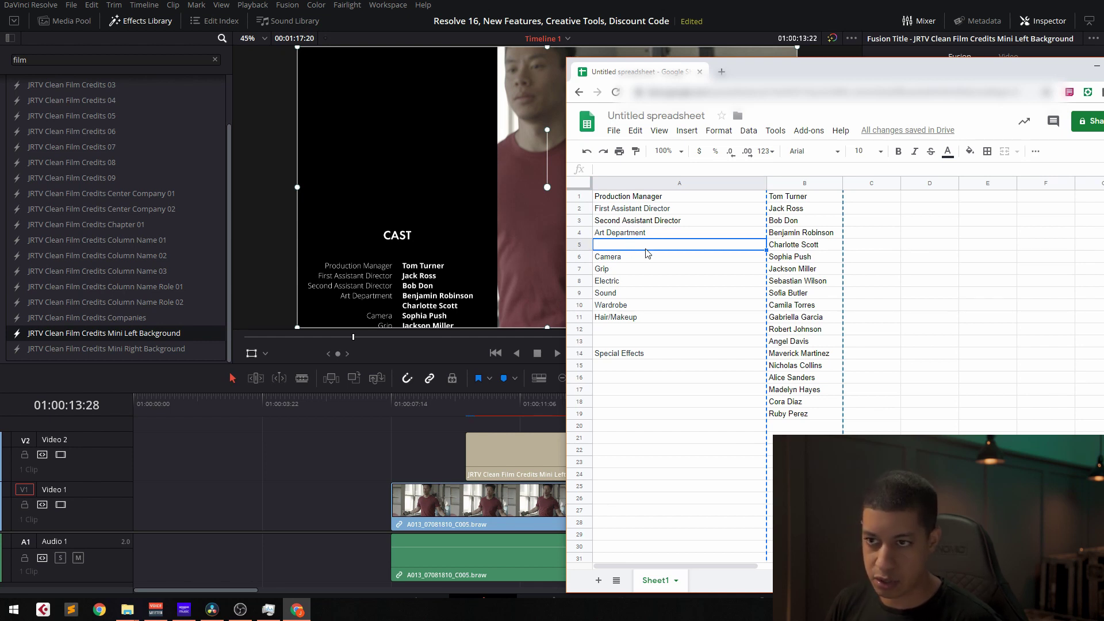
pyautogui.click(664, 355)
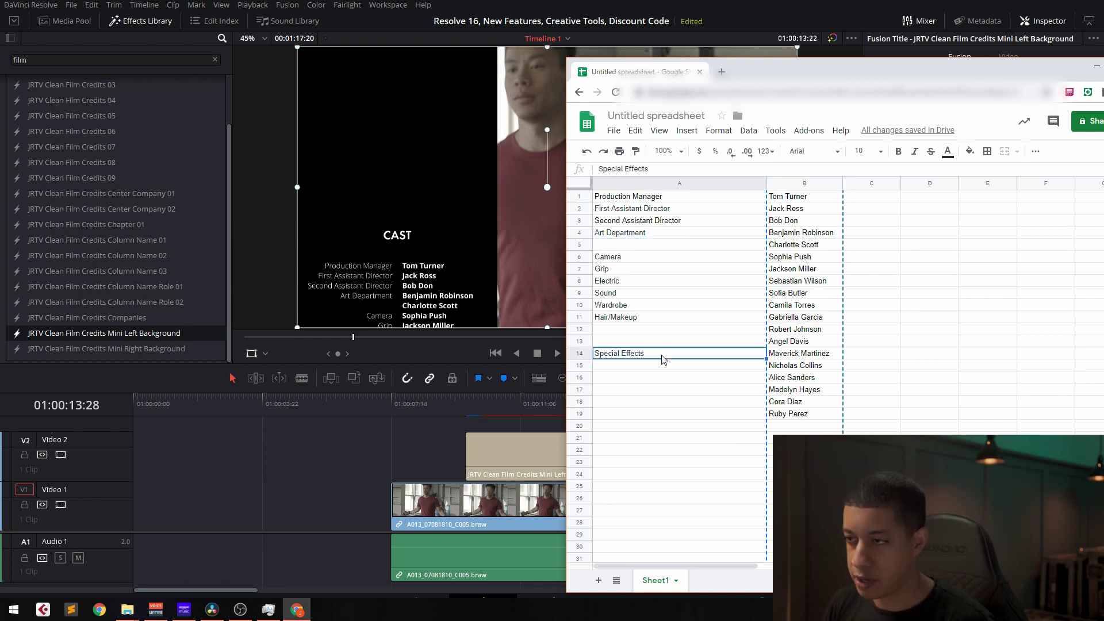
pyautogui.press('Down')
pyautogui.press('Down')
pyautogui.press('Down')
pyautogui.press('Down')
pyautogui.press('Down')
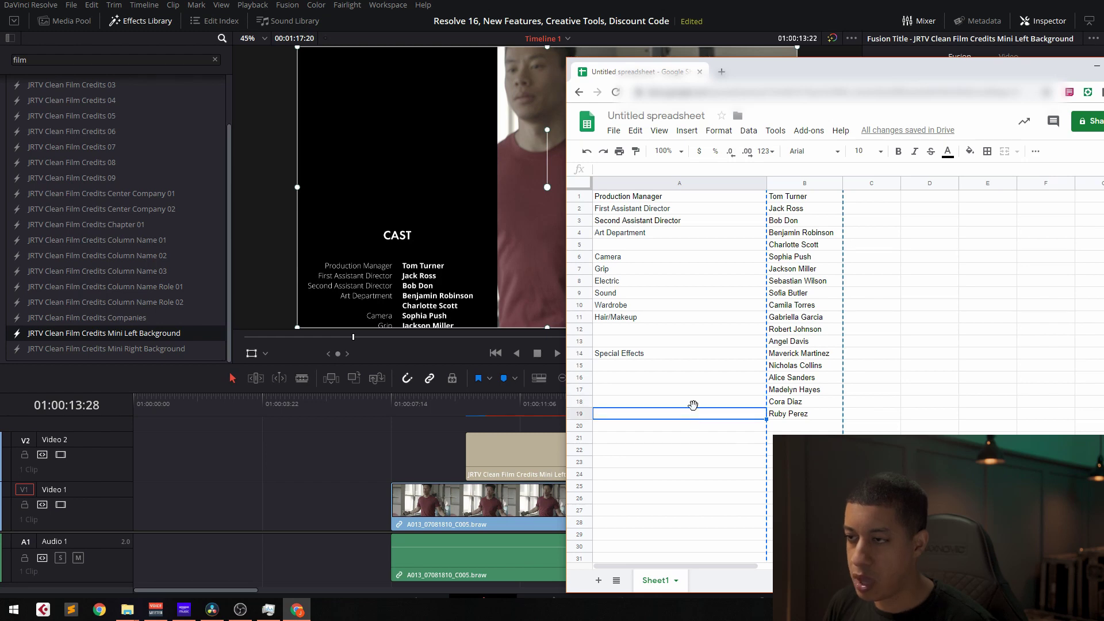
pyautogui.click(629, 343)
pyautogui.click(624, 329)
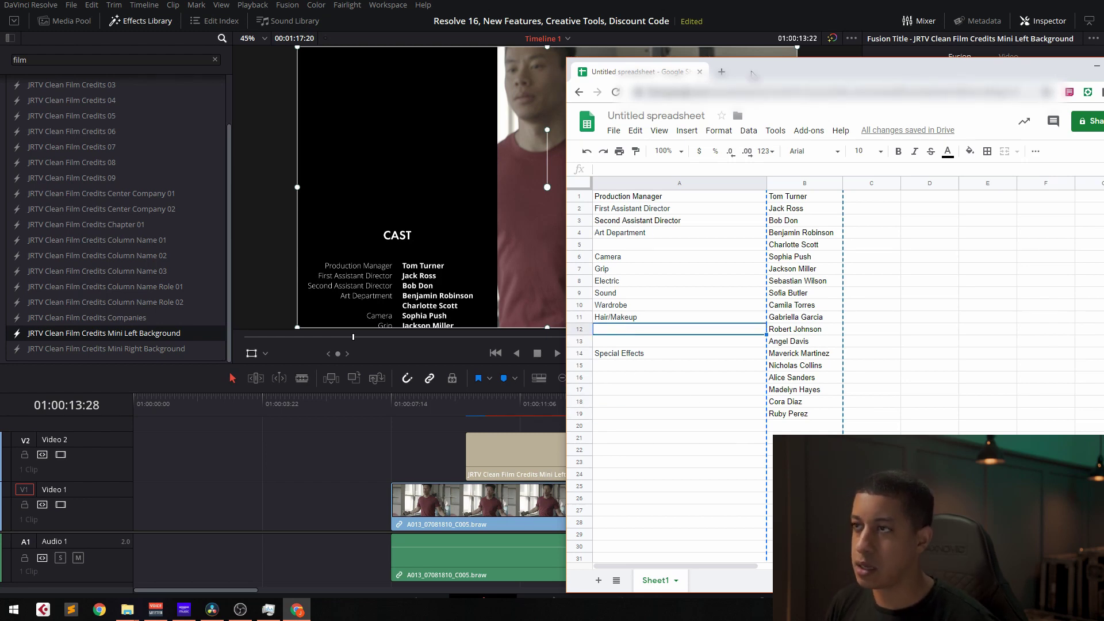
pyautogui.moveTo(752, 74); pyautogui.dragTo(1103, 86)
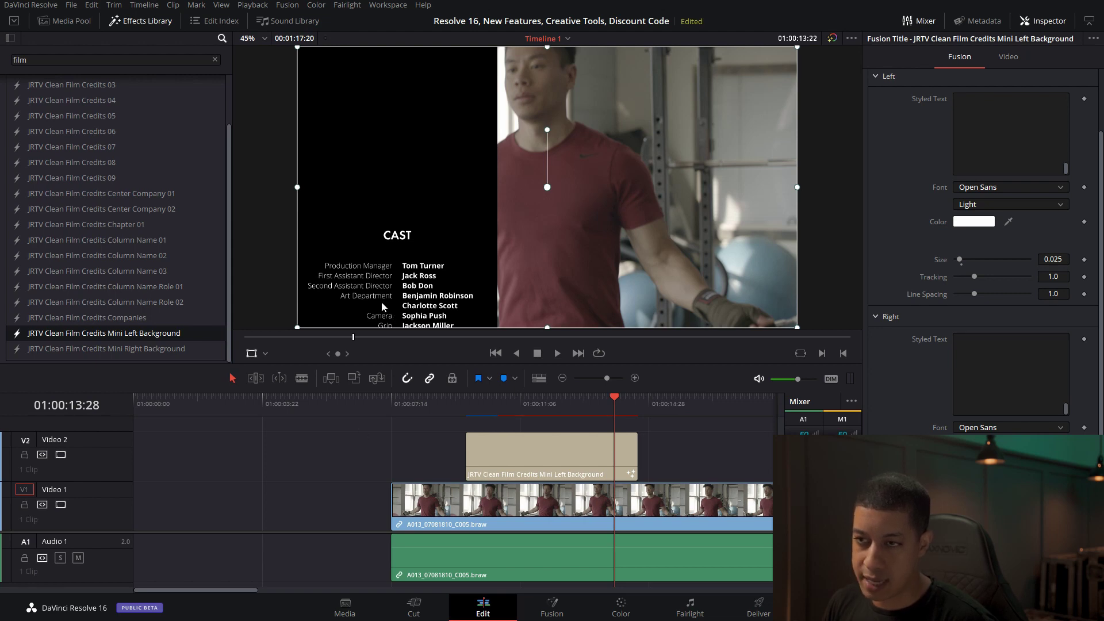
# - Preview the Mini Left Background credit roll through its end, reselect the title, and park the playhead at 01:00:14:05
pyautogui.click(563, 401)
pyautogui.click(576, 410)
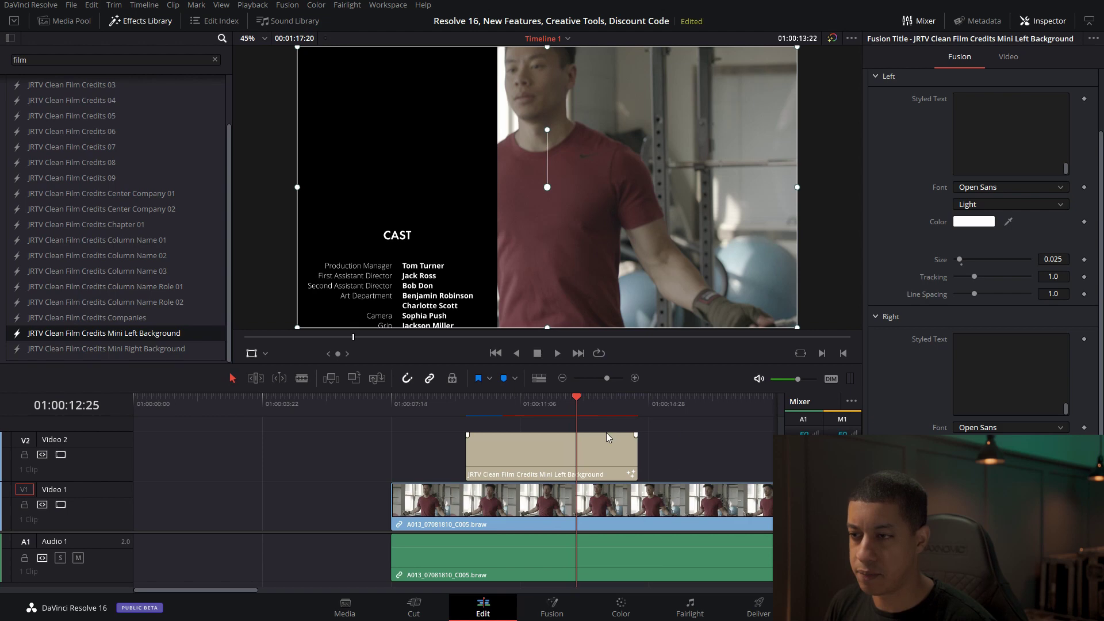
pyautogui.click(625, 402)
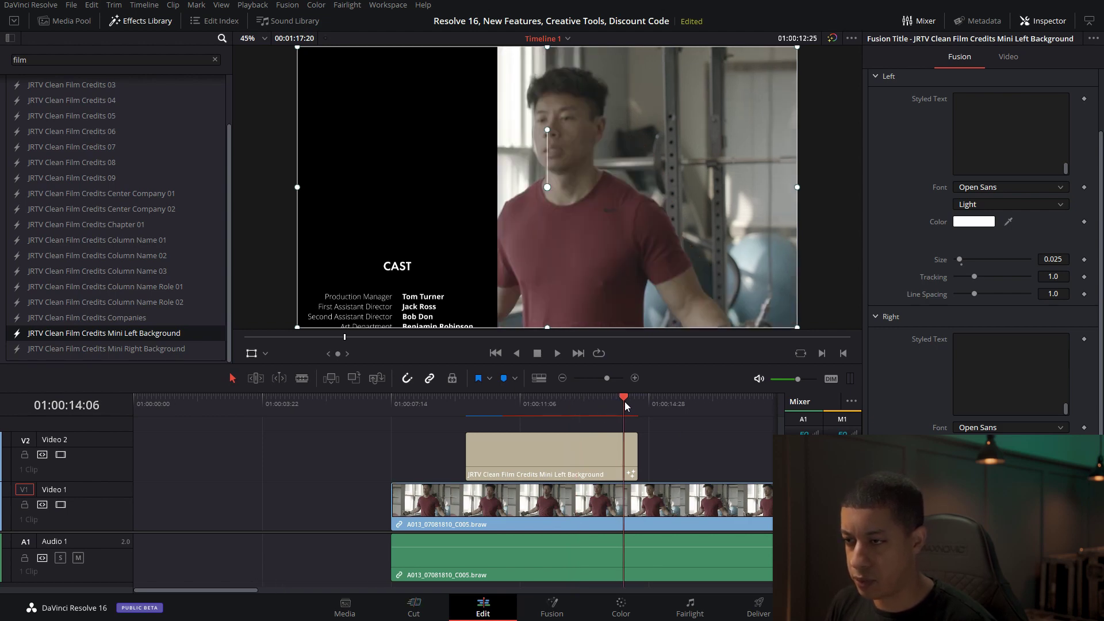
pyautogui.click(639, 405)
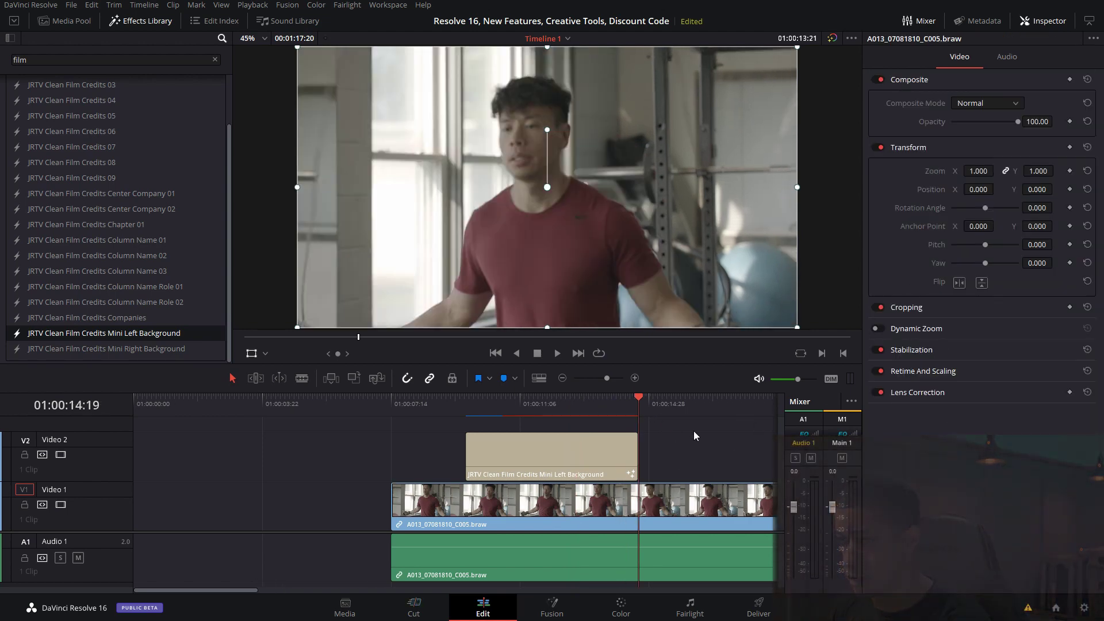
pyautogui.click(591, 452)
pyautogui.click(631, 402)
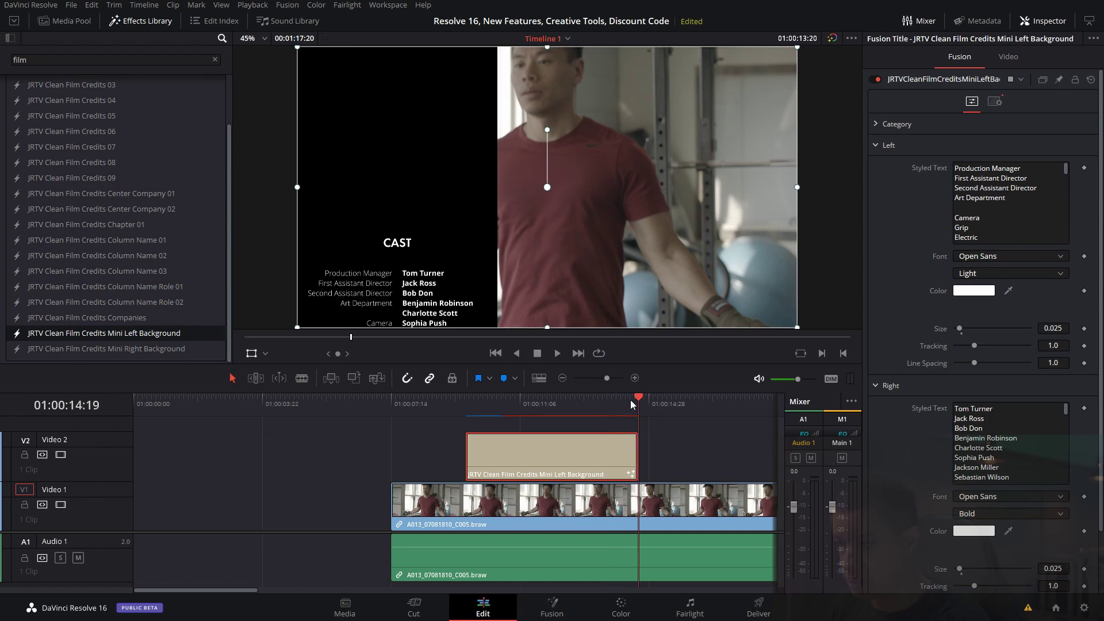
# - Raise the title's End Control to 1.594 and play the credit roll from its beginning
pyautogui.scroll(-2, 948, 498)
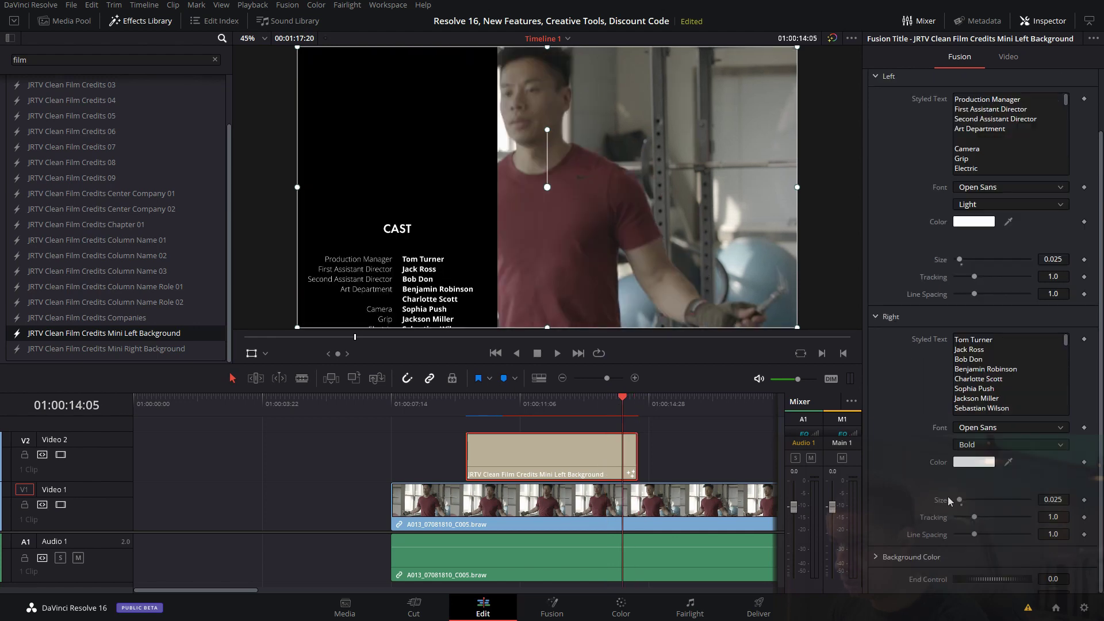
pyautogui.moveTo(978, 578); pyautogui.dragTo(1021, 571)
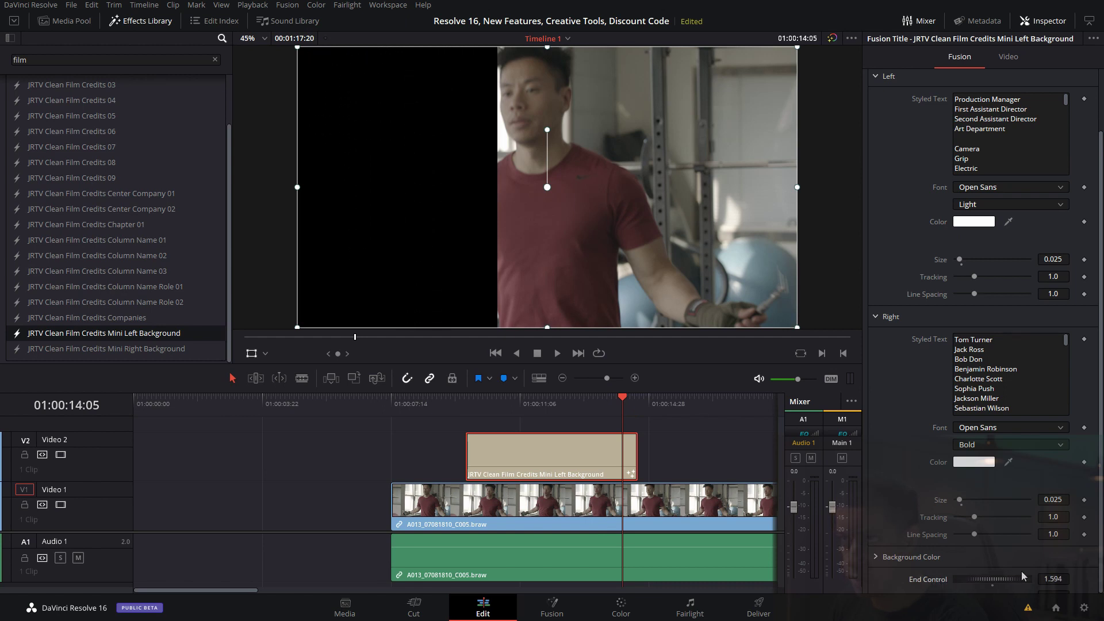
pyautogui.moveTo(570, 406); pyautogui.dragTo(478, 402)
pyautogui.press('space')
pyautogui.press('space')
pyautogui.click(485, 400)
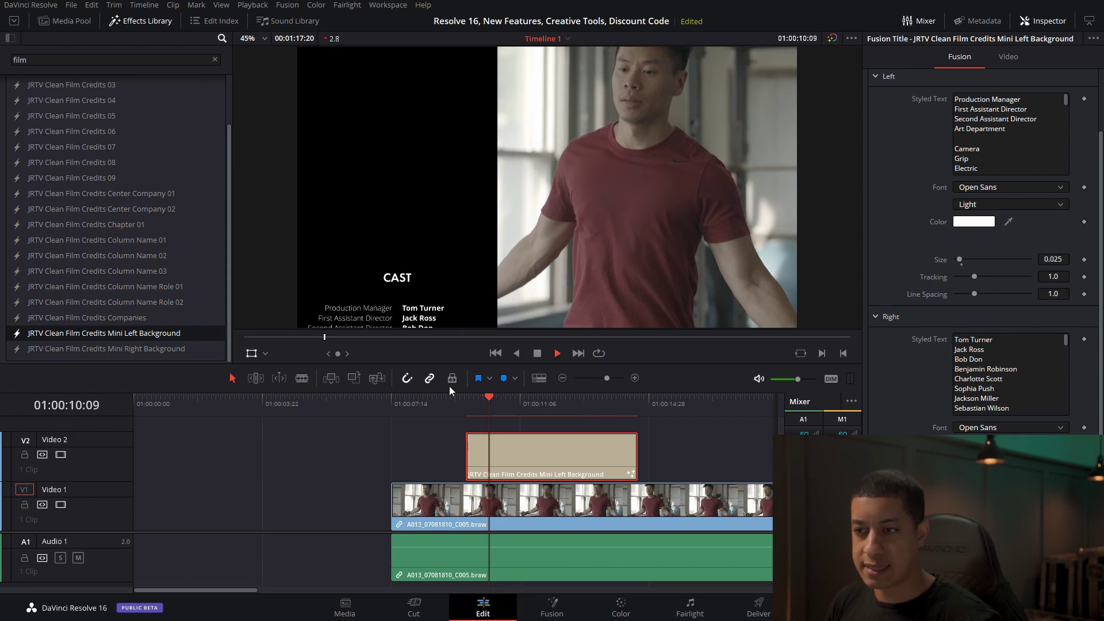
pyautogui.press('space')
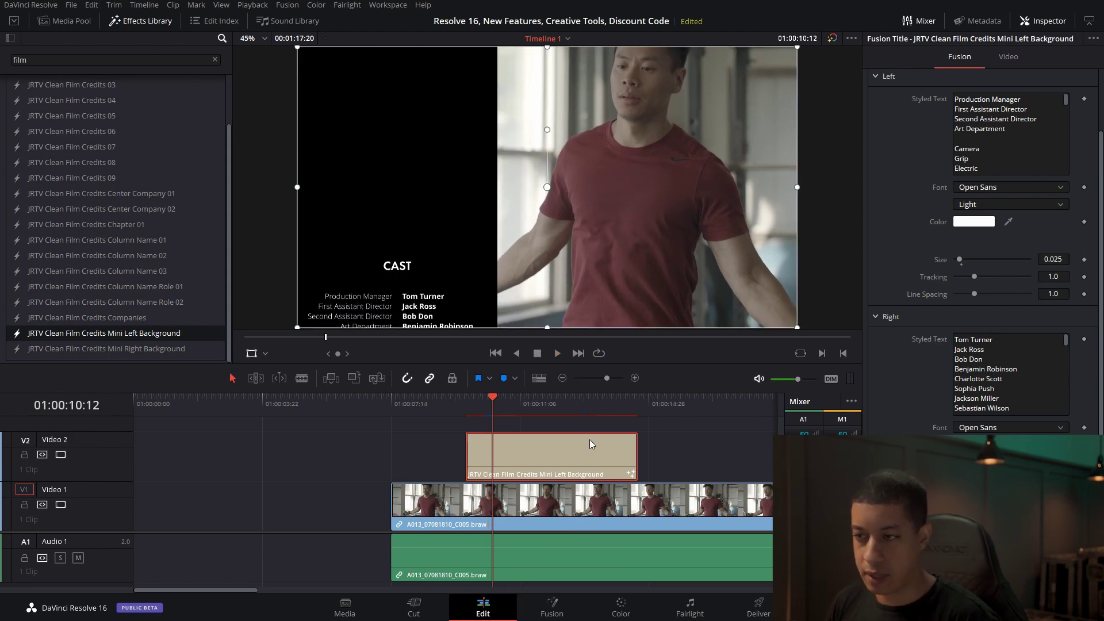
# - Replace the Mini Left Background title on Video 2 with JRTV Clean Film Credits Center Company 01 and preview it at 01:00:11:26
pyautogui.click(637, 456)
pyautogui.click(592, 429)
pyautogui.click(540, 443)
pyautogui.press('Delete')
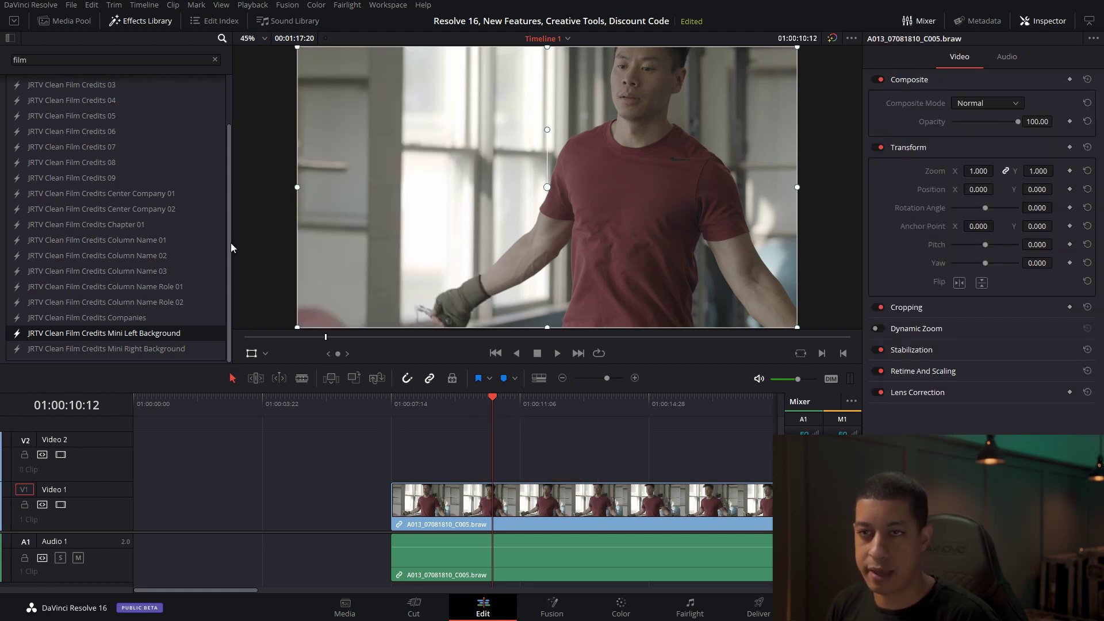
pyautogui.moveTo(230, 244); pyautogui.dragTo(222, 237)
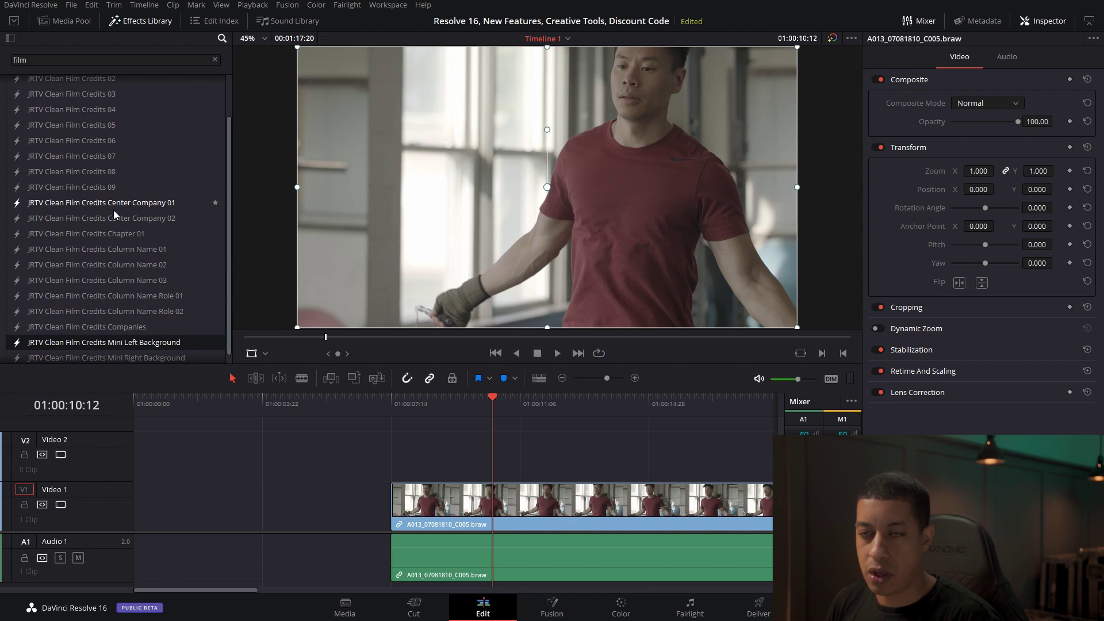
pyautogui.moveTo(114, 205); pyautogui.dragTo(467, 456)
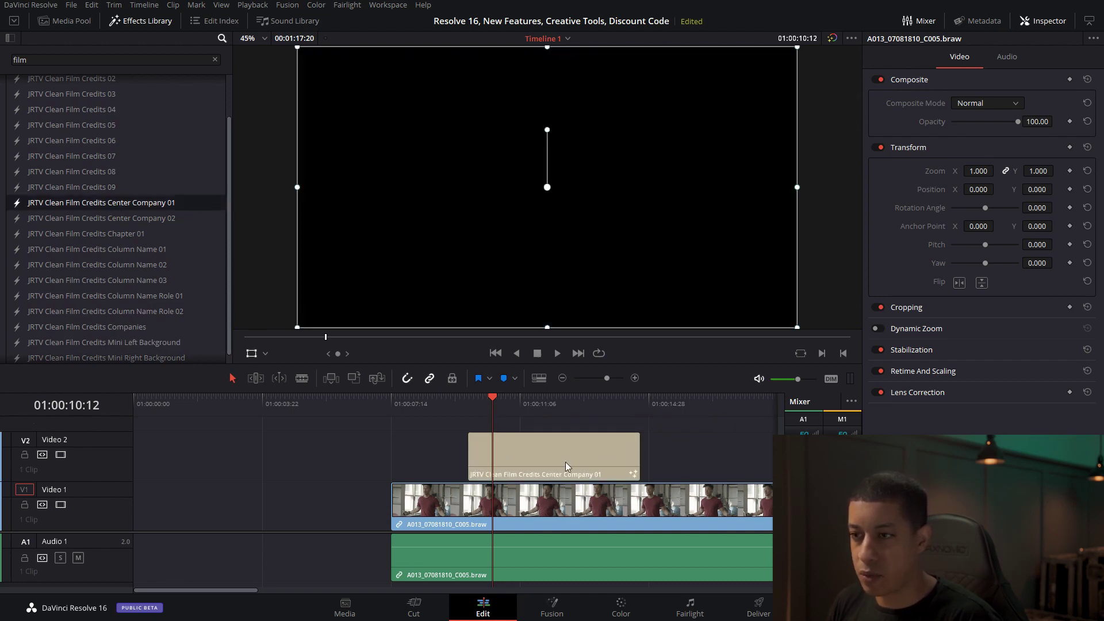
pyautogui.click(544, 405)
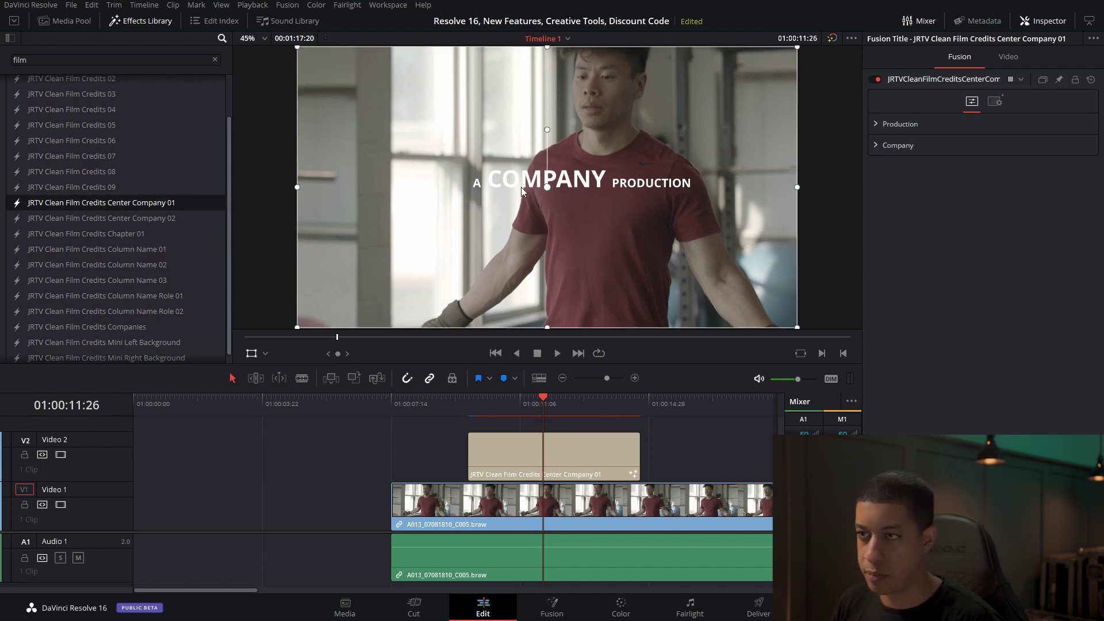
# - Reposition the Center Company 01 title toward the lower right of the video frame and preview it at 01:00:12:01
pyautogui.moveTo(548, 191); pyautogui.dragTo(611, 305)
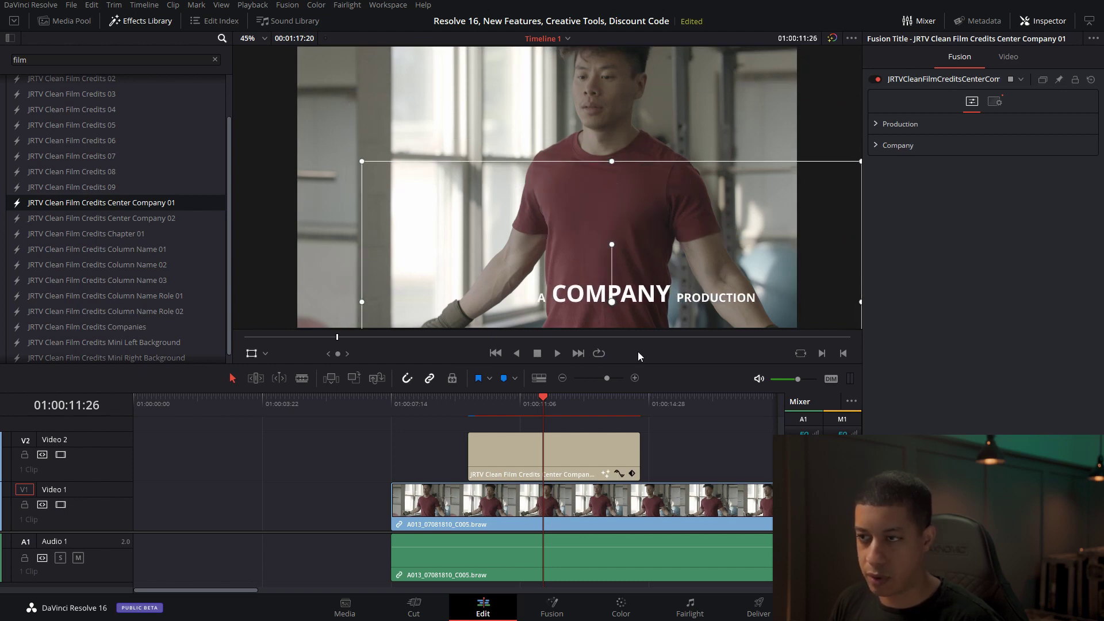
pyautogui.click(583, 461)
pyautogui.moveTo(539, 398)
pyautogui.mouseDown()
pyautogui.moveTo(494, 402)
pyautogui.moveTo(549, 411)
pyautogui.mouseUp()
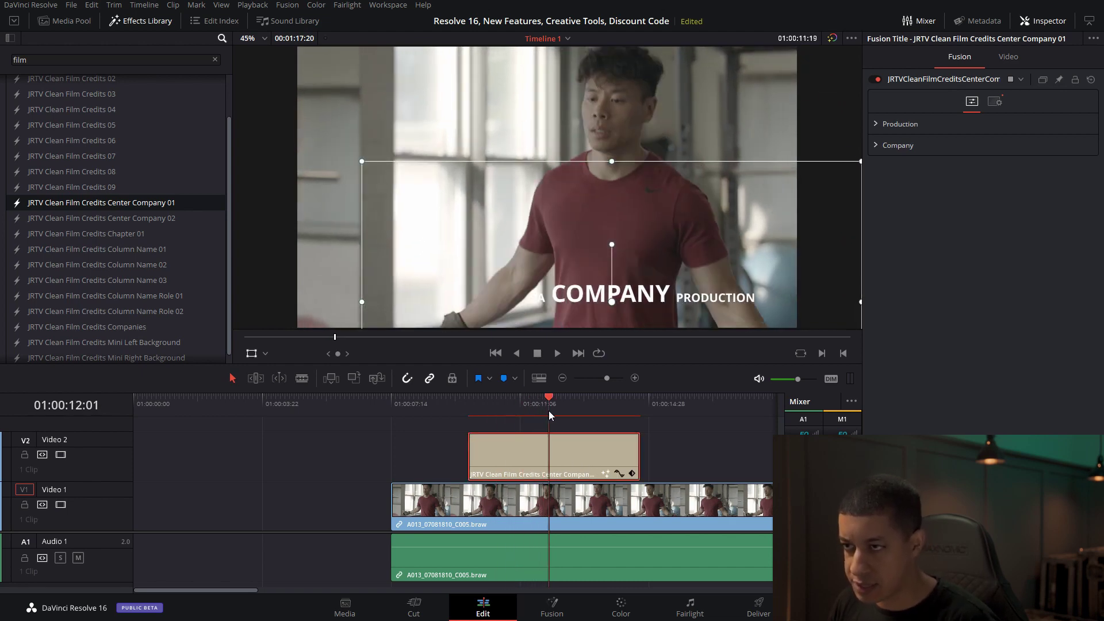
# - Extend the title's Company text to "COMPANYsdasdasd" and widen the Production Space to 0.232
pyautogui.click(876, 147)
pyautogui.click(875, 124)
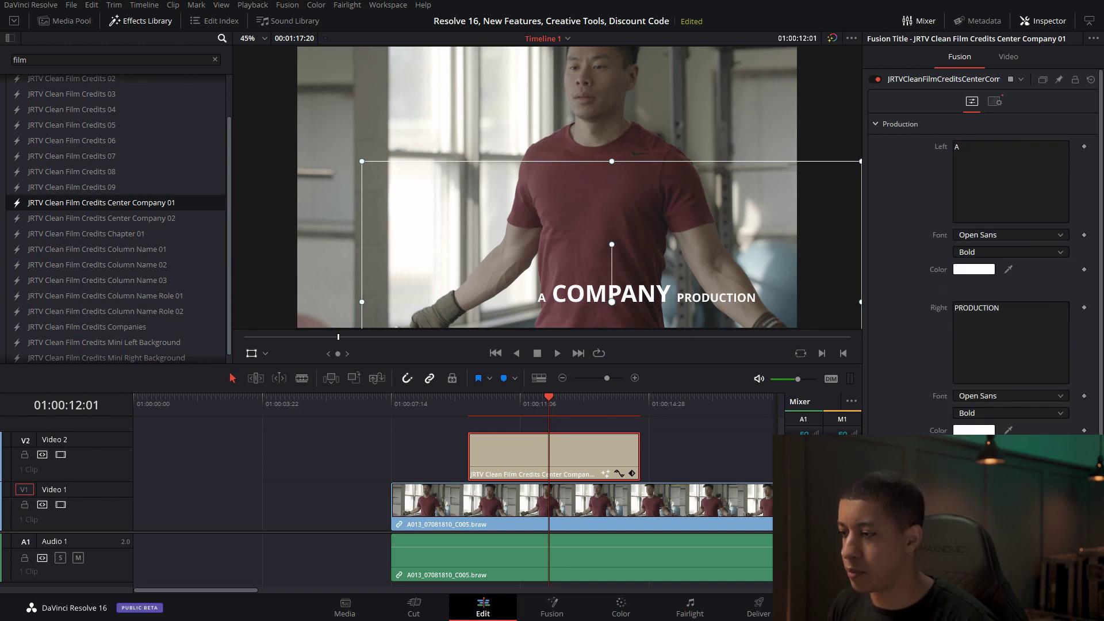
pyautogui.scroll(-3, 900, 432)
pyautogui.click(1014, 417)
pyautogui.write('sdasdasd')
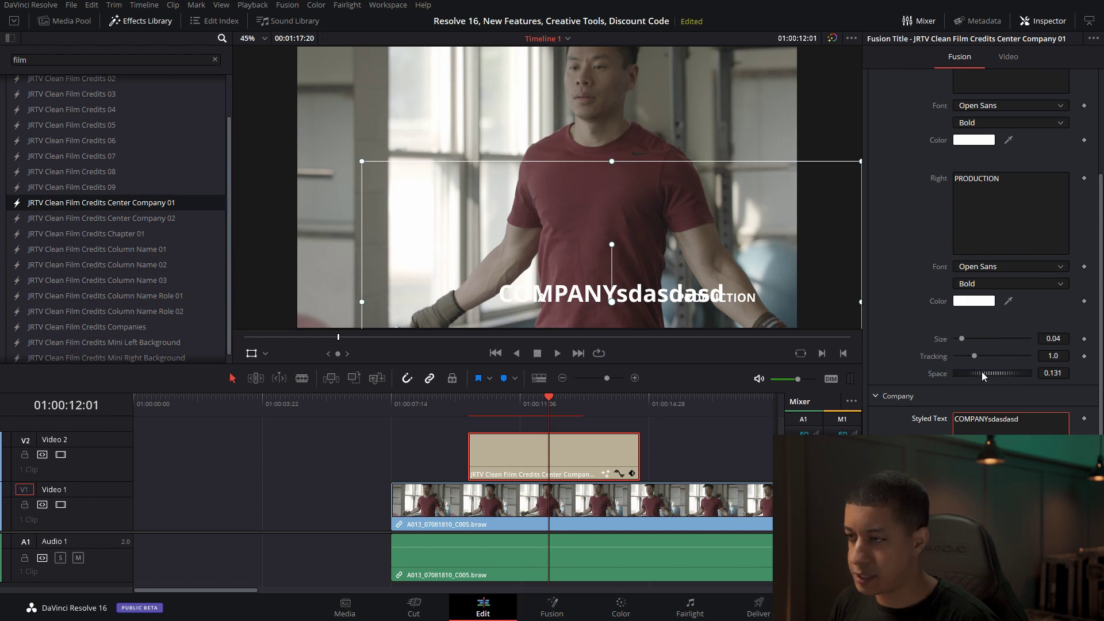
pyautogui.moveTo(982, 371); pyautogui.dragTo(989, 372)
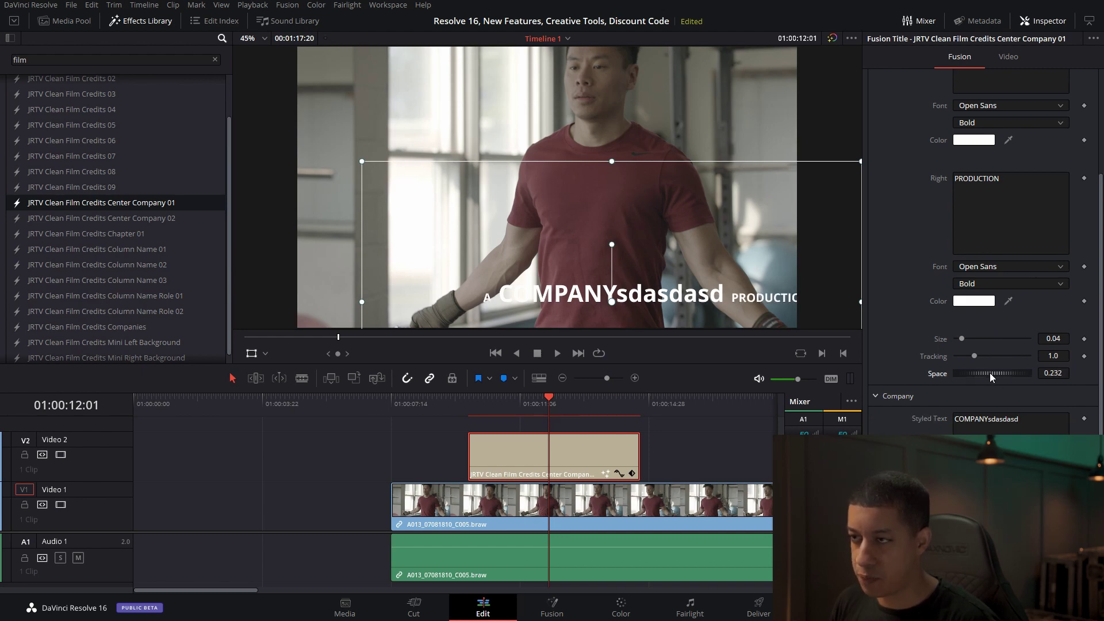
# - Shift the title slightly down and left in the video frame, and change the Company text to a handwritten-style font
pyautogui.moveTo(612, 303); pyautogui.dragTo(593, 318)
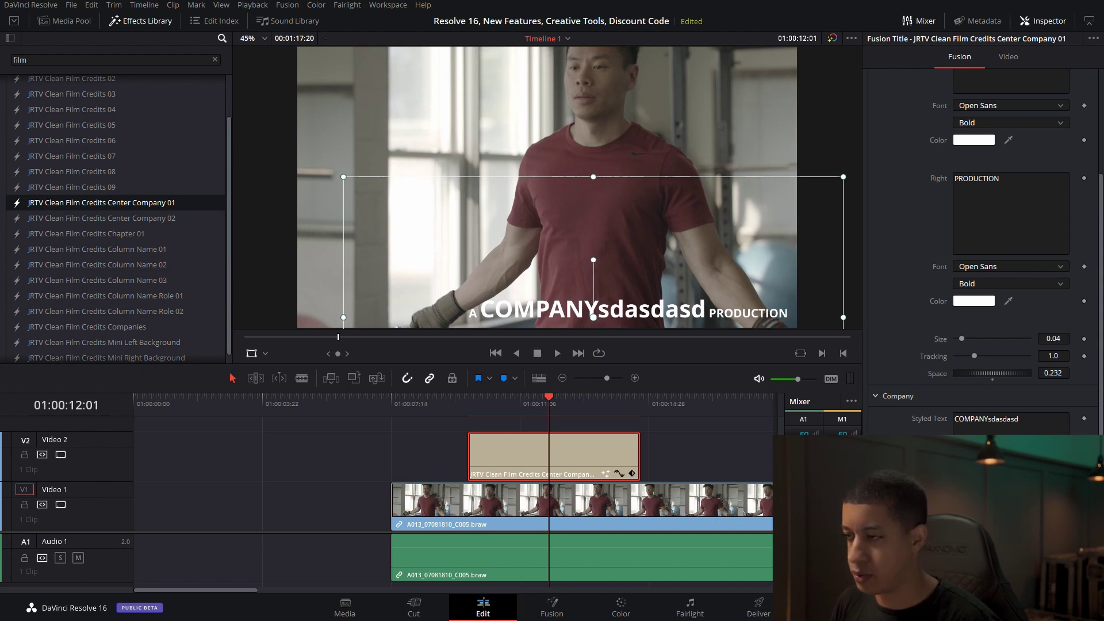
pyautogui.click(1007, 507)
pyautogui.click(998, 364)
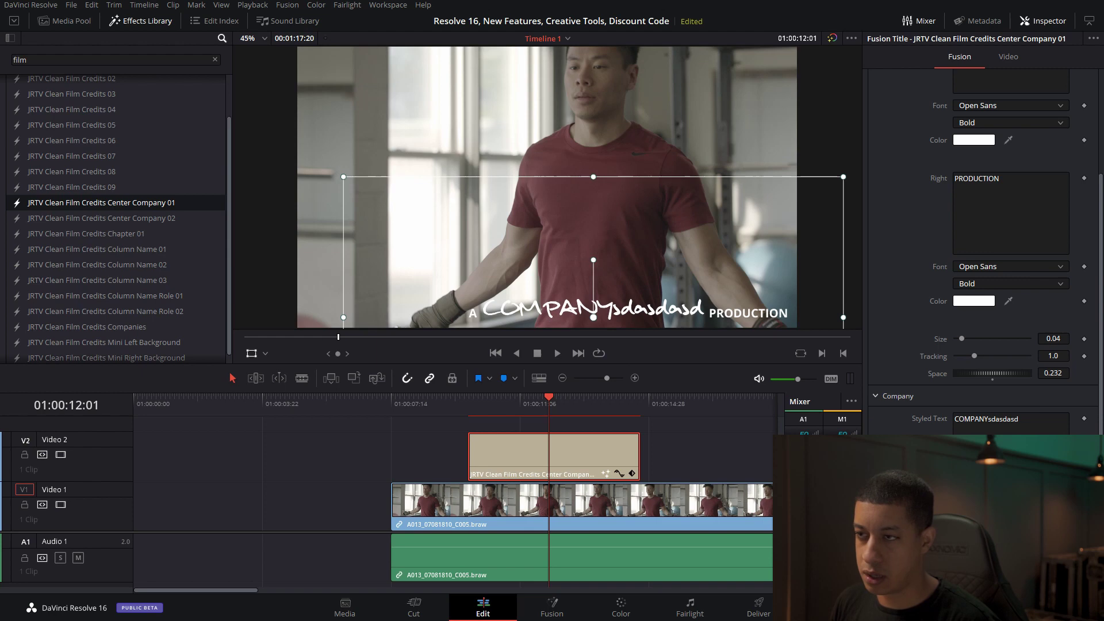
# - Shorten the Company text to "COMPANY" and reduce the Production Space to about 0.167
pyautogui.moveTo(1024, 422); pyautogui.dragTo(1000, 419)
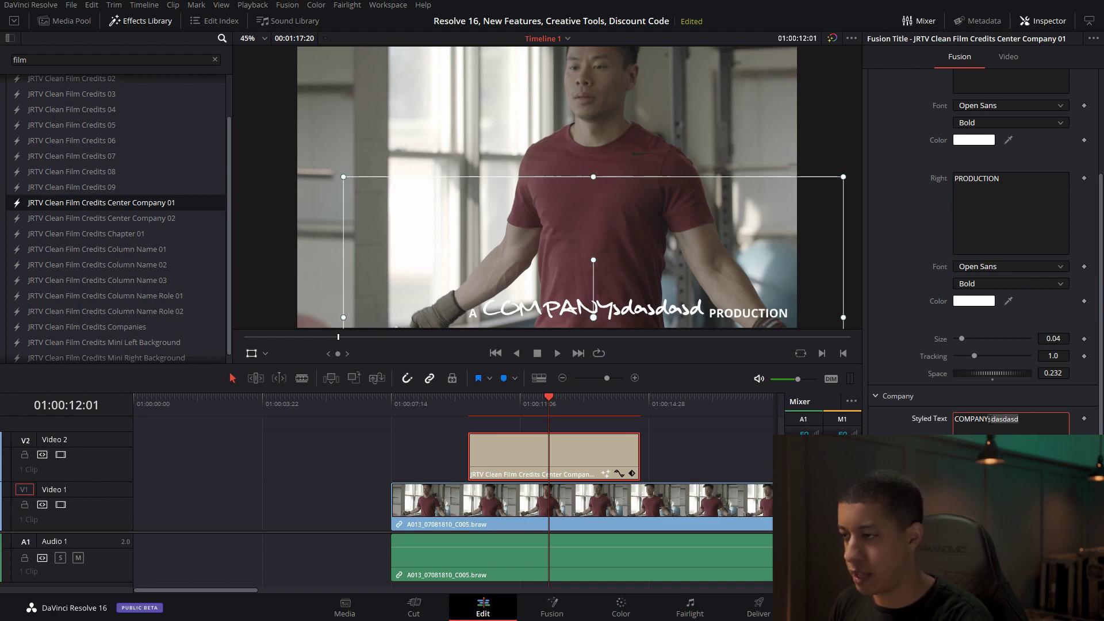
pyautogui.press('BackSpace')
pyautogui.moveTo(1020, 374); pyautogui.dragTo(997, 371)
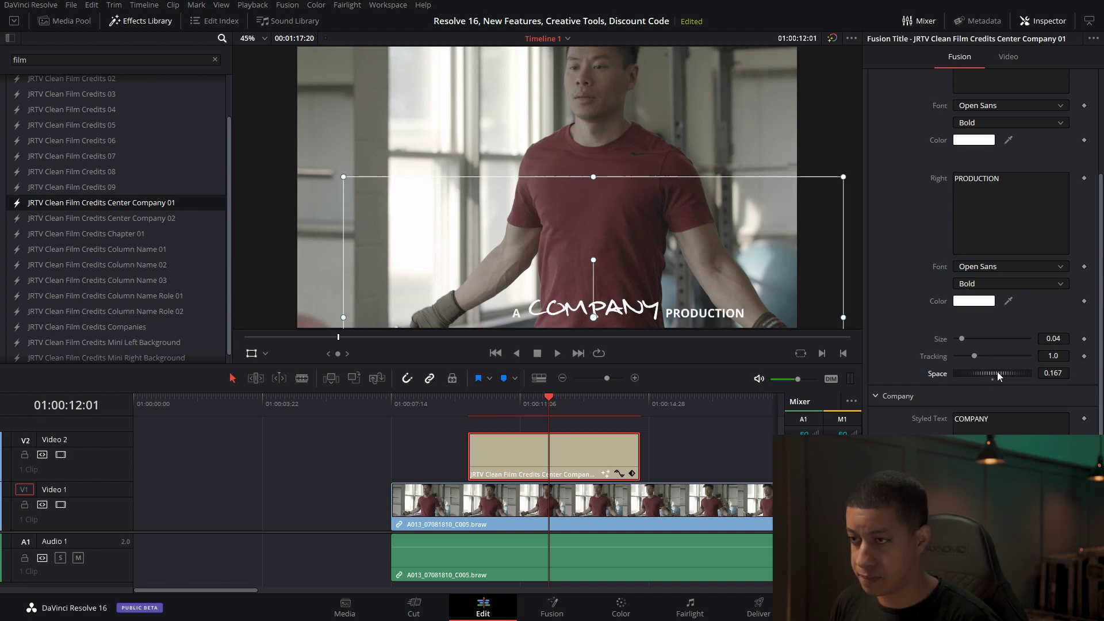
# - Delete the Center Company 01 title from Video 2 and search the effects for "wedd"
pyautogui.scroll(2, 138, 261)
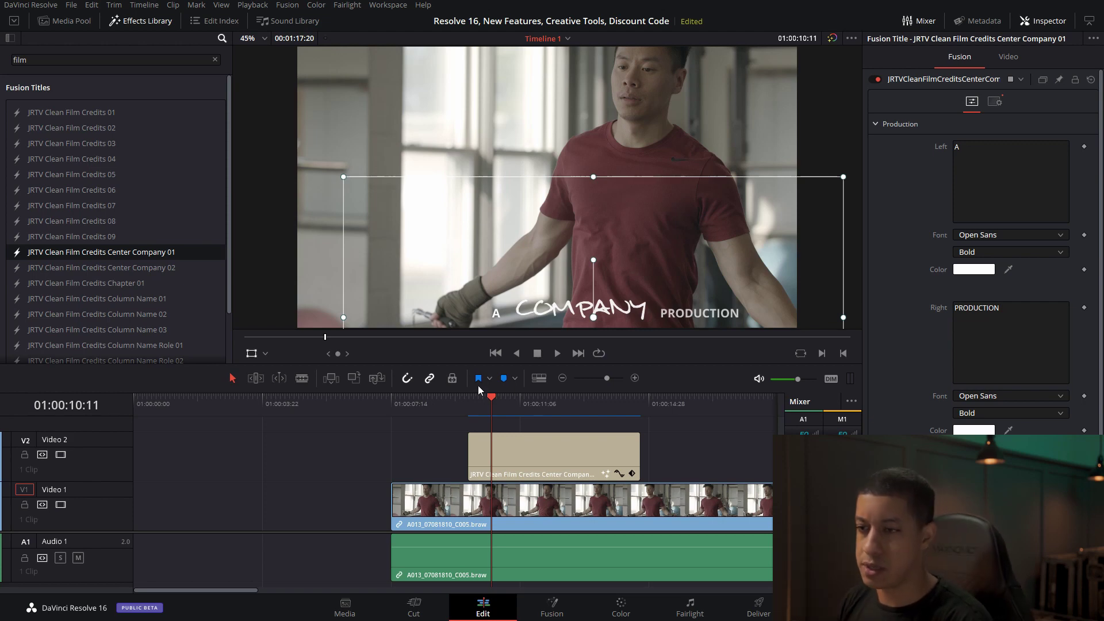
pyautogui.click(577, 440)
pyautogui.press('Delete')
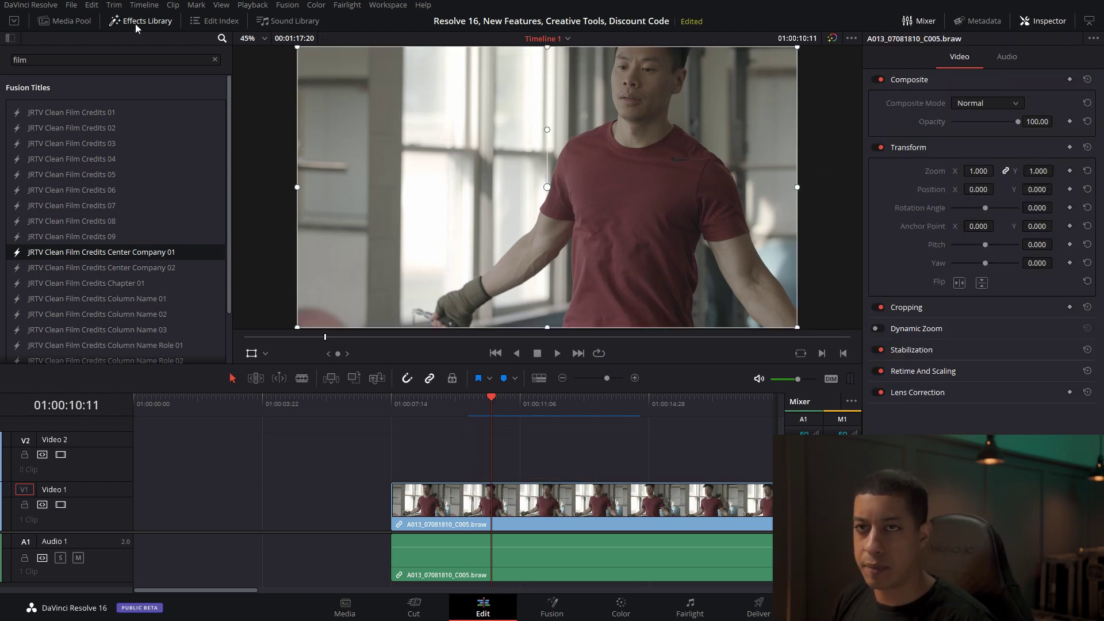
pyautogui.click(215, 59)
pyautogui.write('wedd')
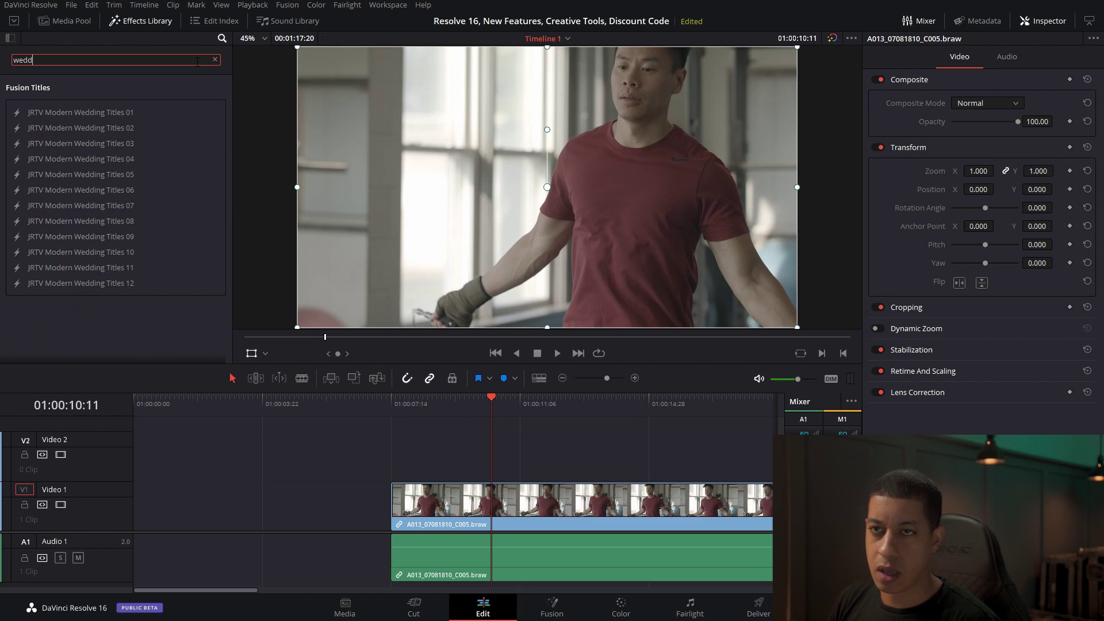
# - Place JRTV Modern Wedding Titles 03 on Video 2 and move the A013_07081810_C005.braw clip out from beneath it to about 01:00:26:04
pyautogui.moveTo(108, 145); pyautogui.dragTo(482, 450)
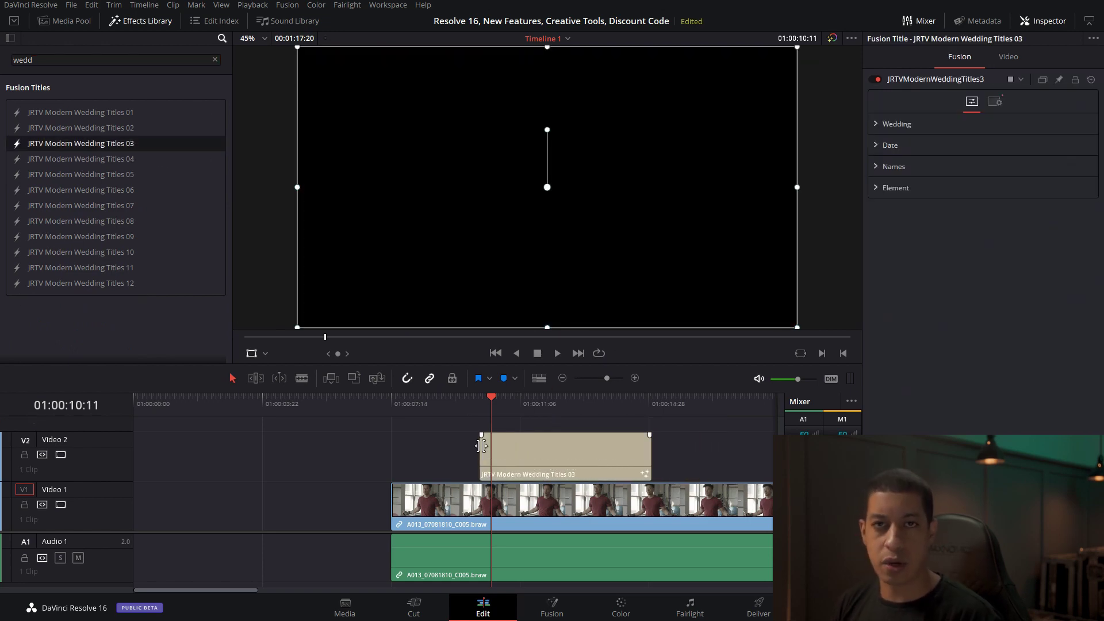
pyautogui.click(544, 411)
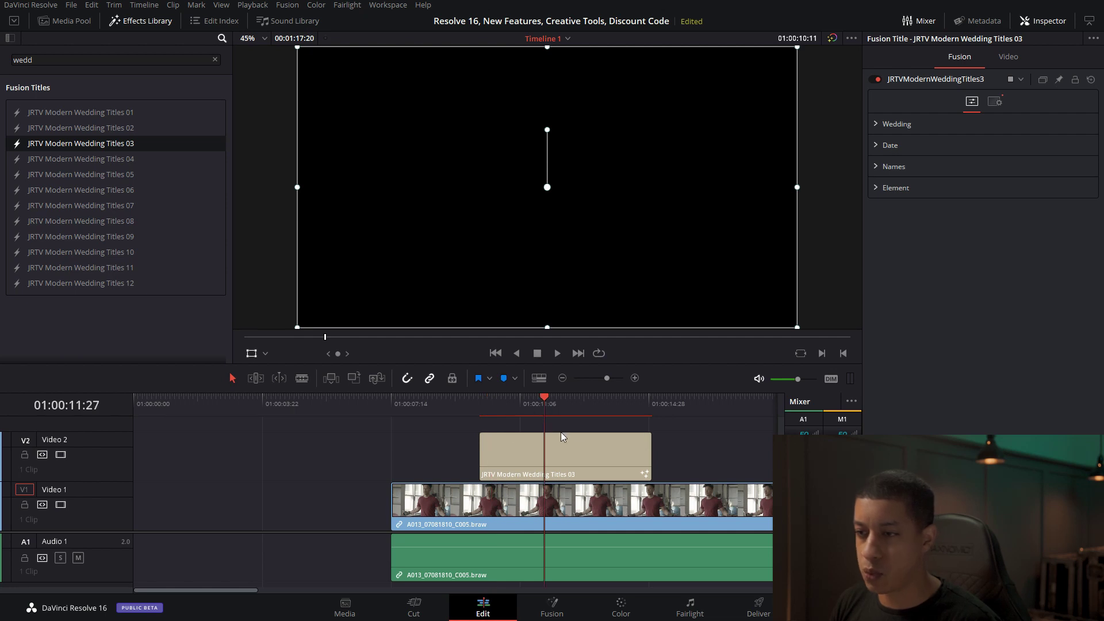
pyautogui.click(582, 449)
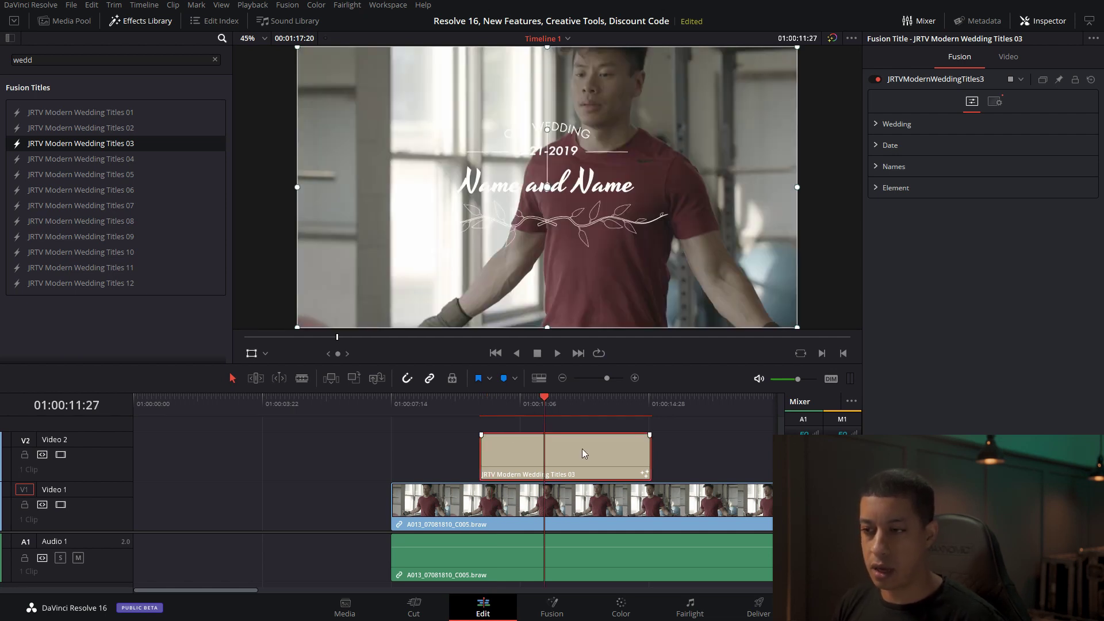
pyautogui.moveTo(453, 524); pyautogui.dragTo(762, 513)
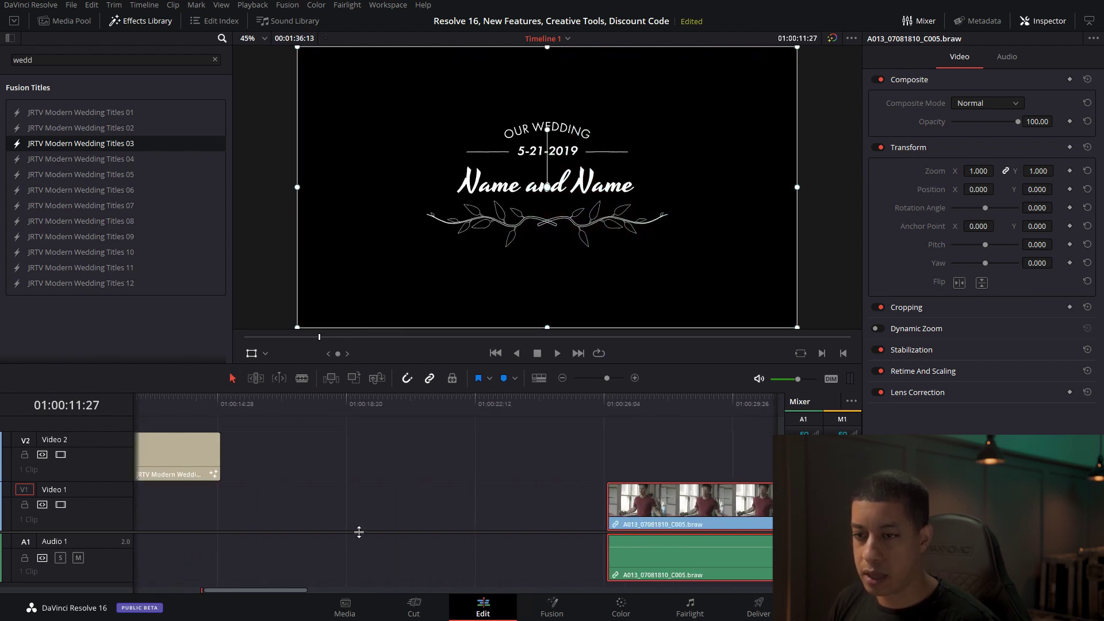
# - Select the JRTV Modern Wedding Titles 03 clip at 01:00:11:06 and toggle its Element 1 and Element 2 options off and back on
pyautogui.moveTo(276, 591); pyautogui.dragTo(233, 587)
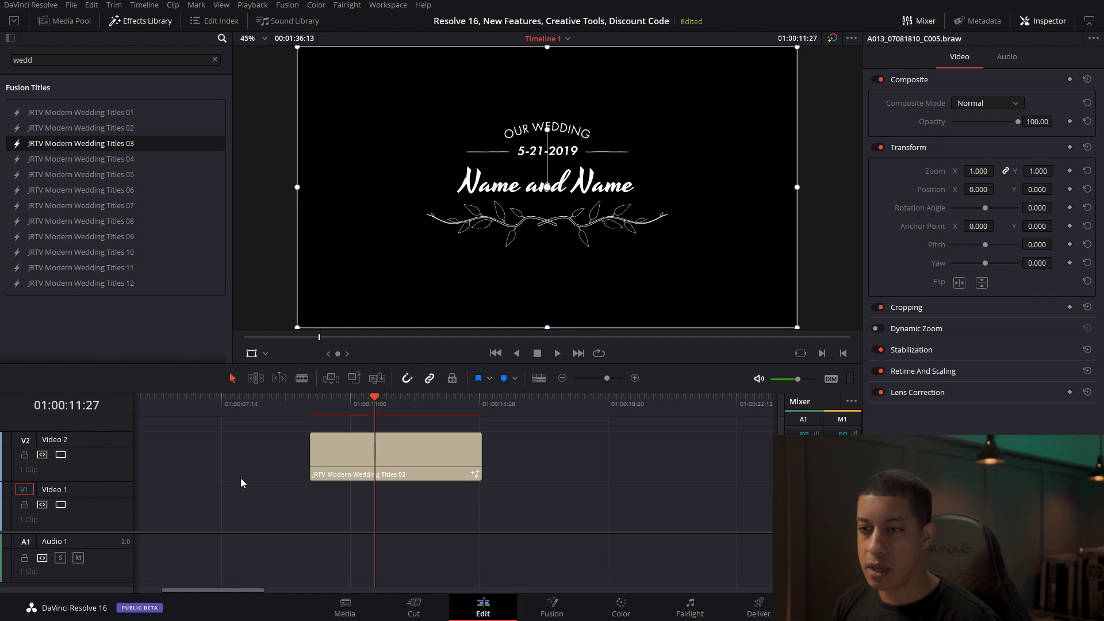
pyautogui.moveTo(351, 402)
pyautogui.mouseDown()
pyautogui.moveTo(329, 408)
pyautogui.moveTo(351, 404)
pyautogui.mouseUp()
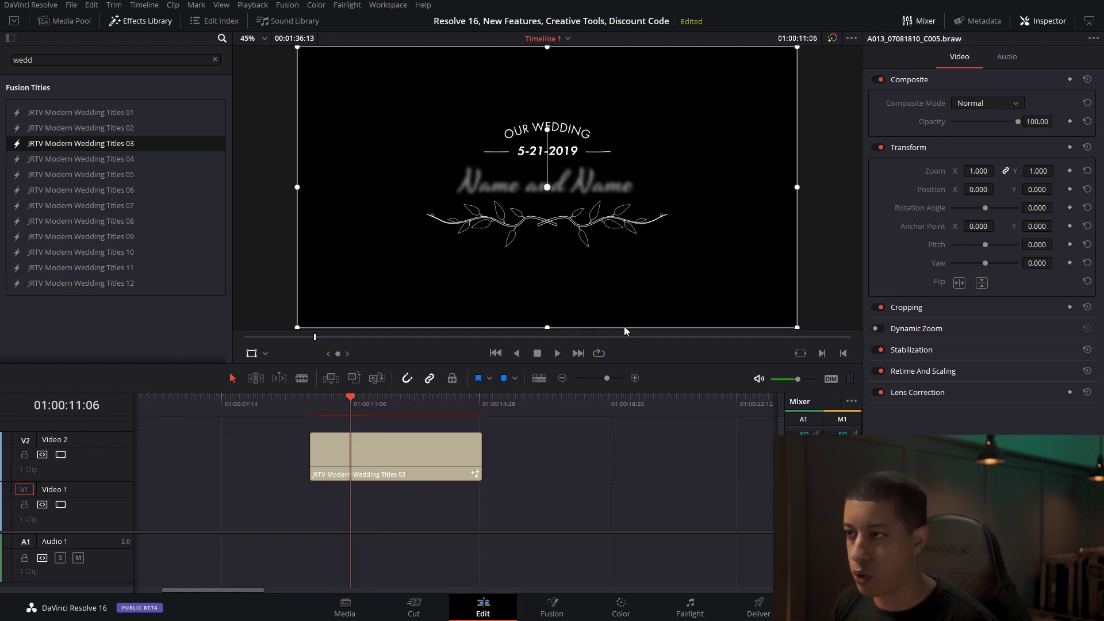
pyautogui.click(404, 458)
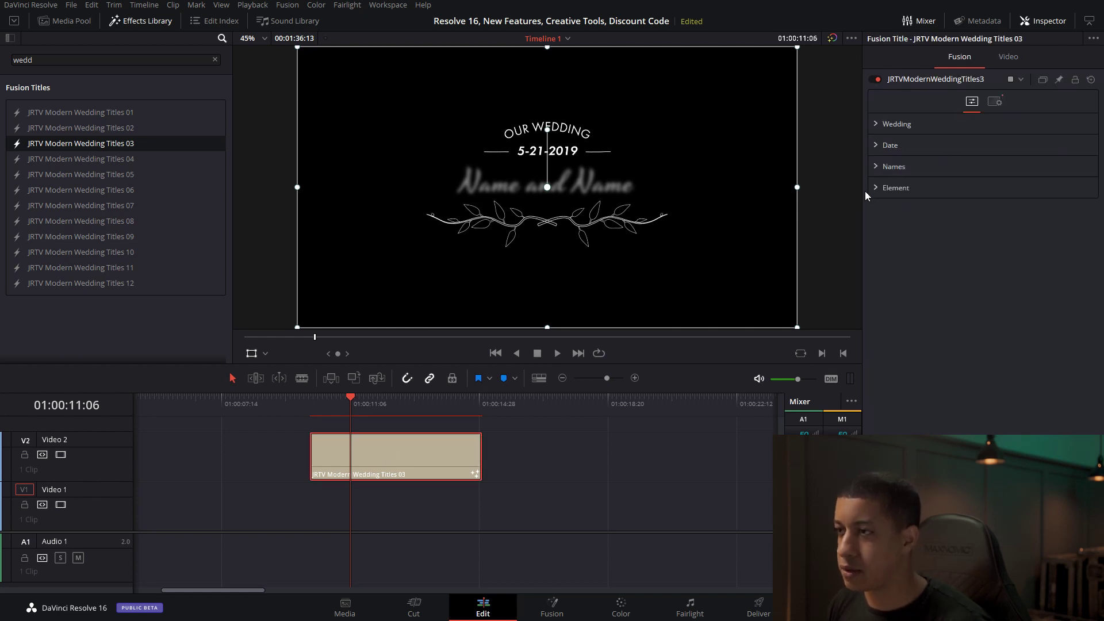
pyautogui.click(875, 188)
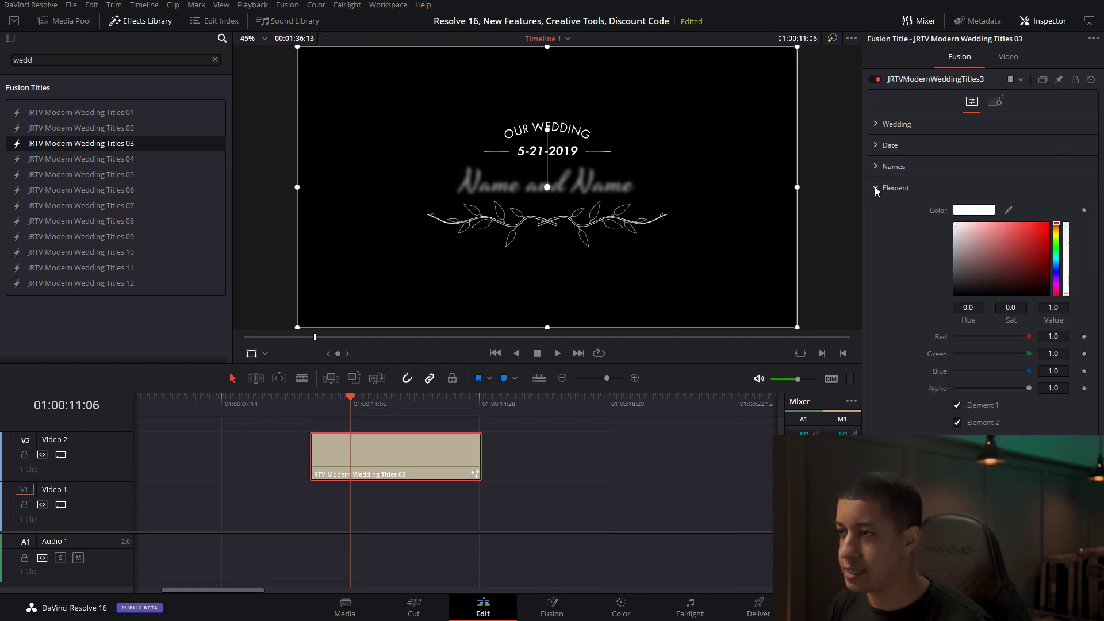
pyautogui.click(957, 406)
pyautogui.click(958, 423)
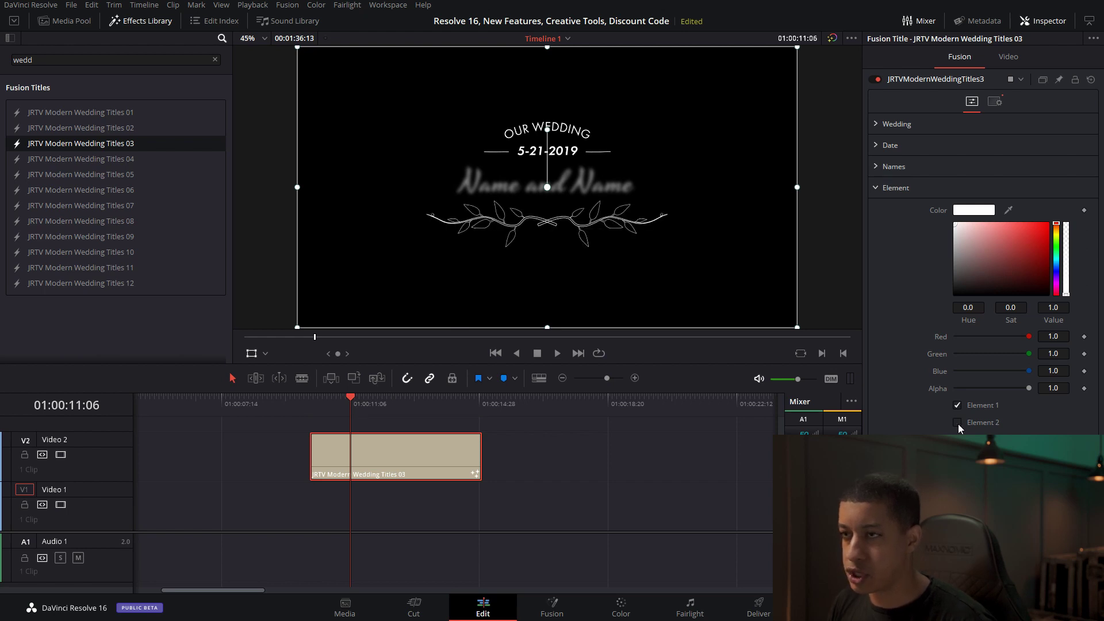
pyautogui.click(958, 423)
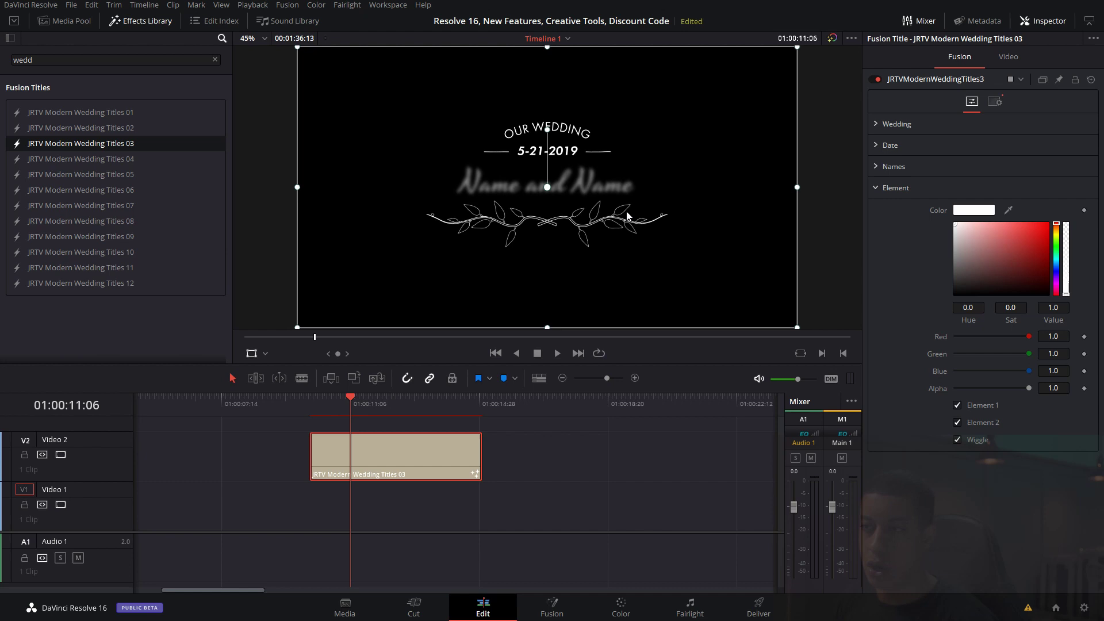
# - Switch the Wiggle option of the wedding title off and back on, scrubbing through the clip to compare the motion
pyautogui.scroll(5, 537, 223)
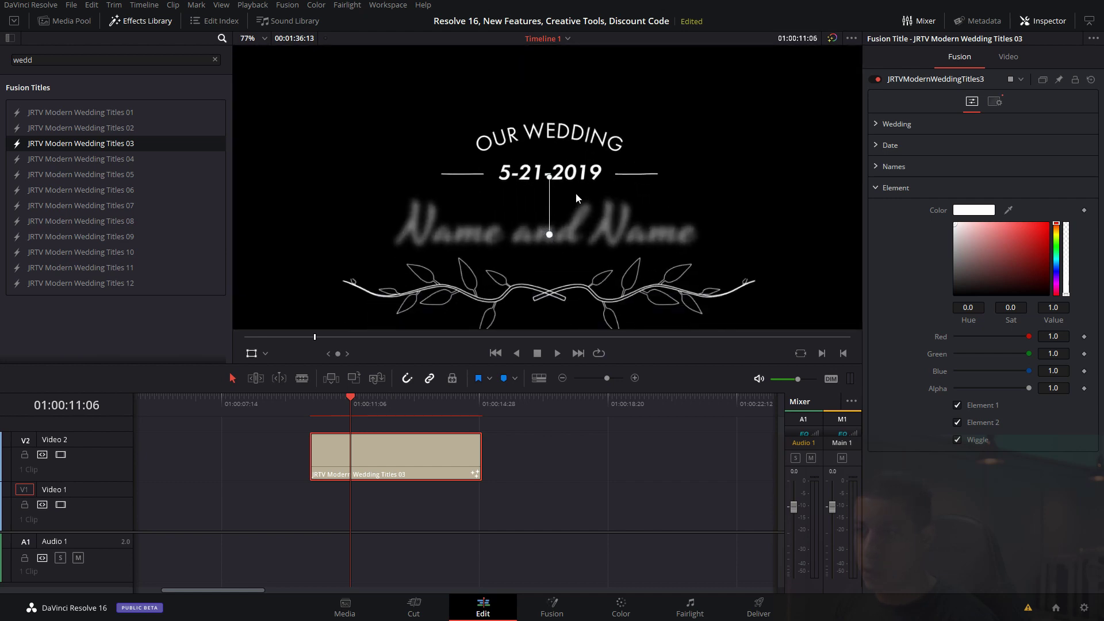
pyautogui.scroll(2, 576, 198)
pyautogui.moveTo(362, 402); pyautogui.dragTo(389, 405)
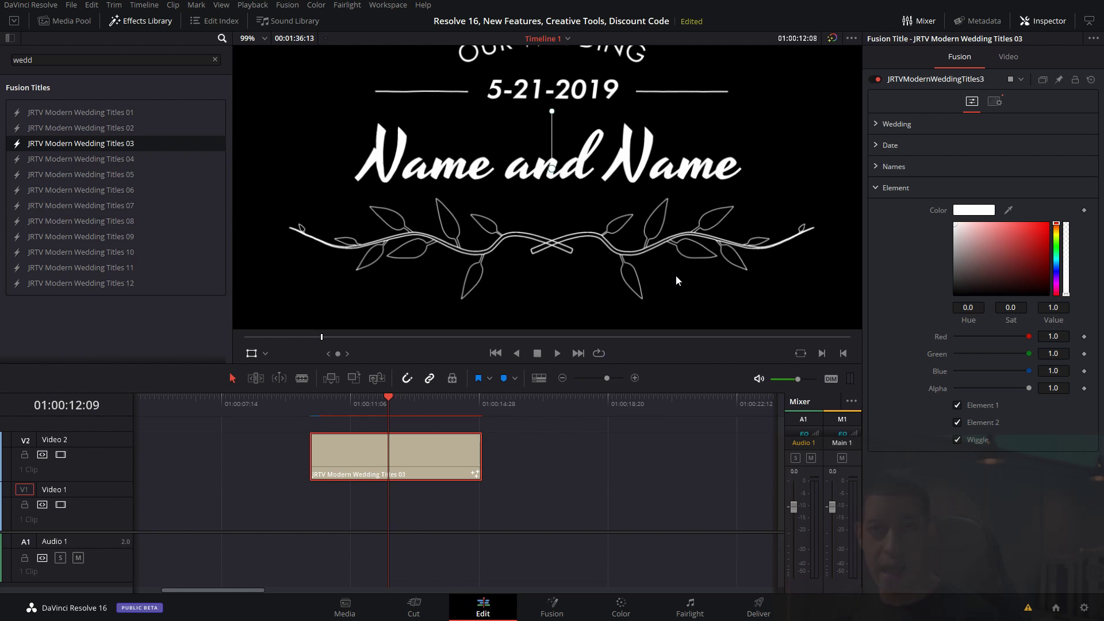
pyautogui.click(957, 441)
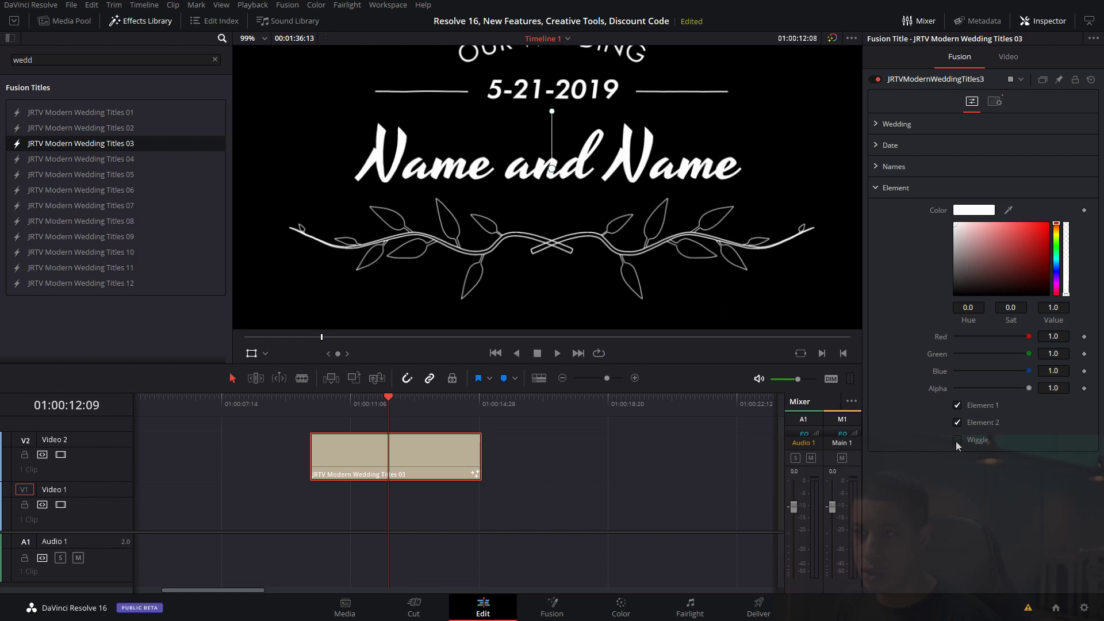
pyautogui.moveTo(402, 398)
pyautogui.mouseDown()
pyautogui.moveTo(434, 395)
pyautogui.moveTo(362, 397)
pyautogui.moveTo(387, 397)
pyautogui.mouseUp()
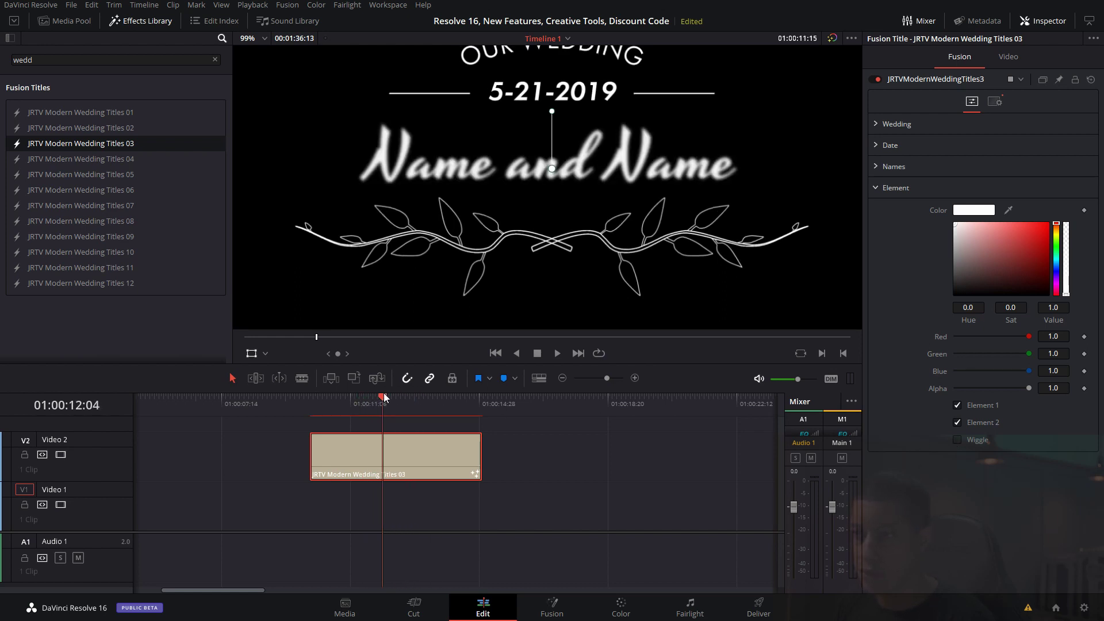
pyautogui.click(957, 441)
pyautogui.moveTo(402, 402); pyautogui.dragTo(374, 405)
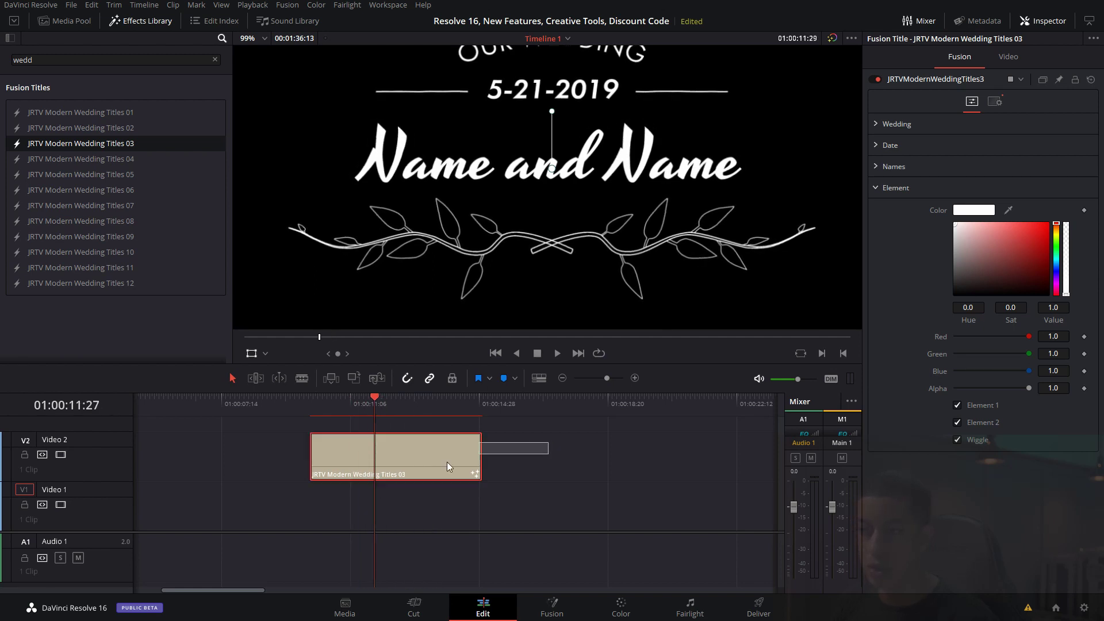
# - Replace the wedding title on Video 2 with JRTV Modern Wedding Titles 07 starting at about 01:00:11:06, and preview it at 01:00:13:12
pyautogui.press('Delete')
pyautogui.moveTo(125, 204); pyautogui.dragTo(348, 457)
pyautogui.moveTo(405, 398); pyautogui.dragTo(429, 406)
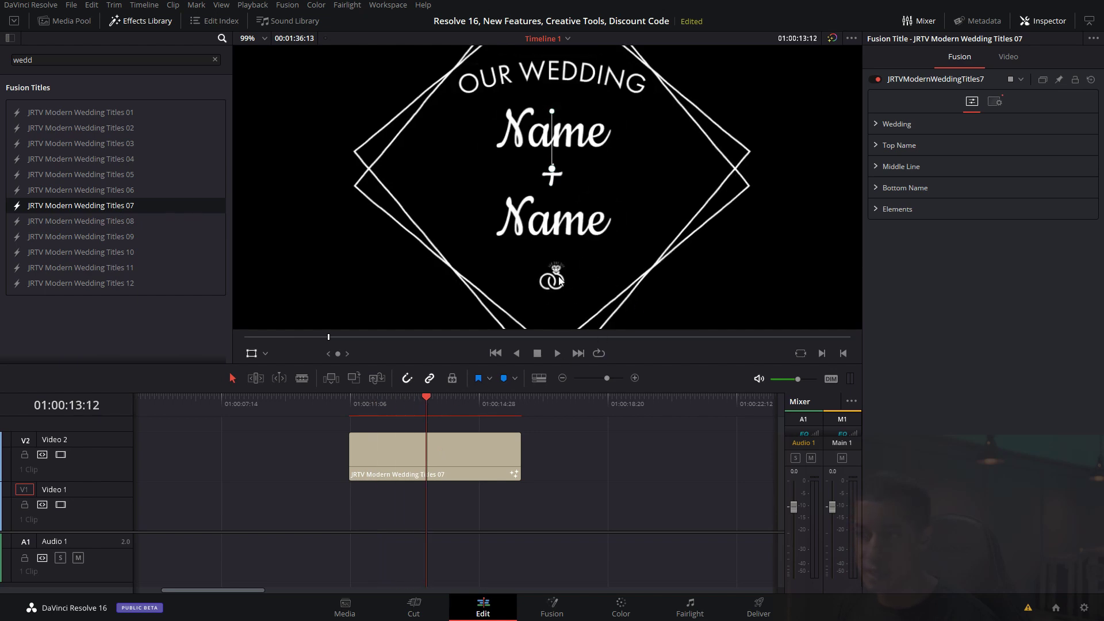
# - Expand the Elements settings of JRTV Modern Wedding Titles 07 and toggle its Rings and Square options
pyautogui.click(878, 210)
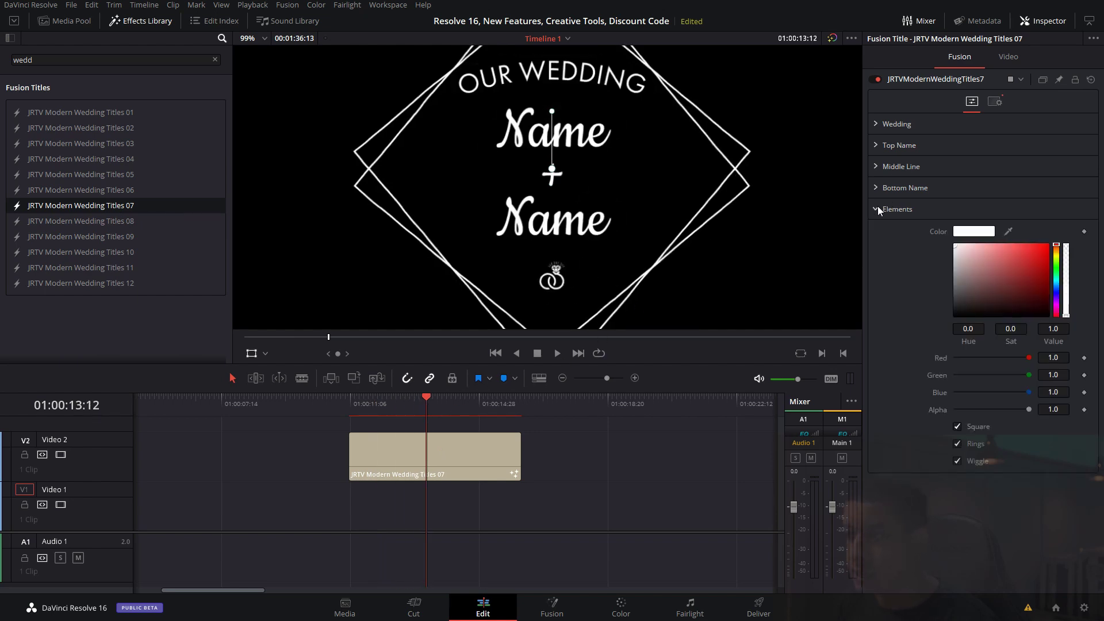
pyautogui.click(957, 444)
pyautogui.click(958, 426)
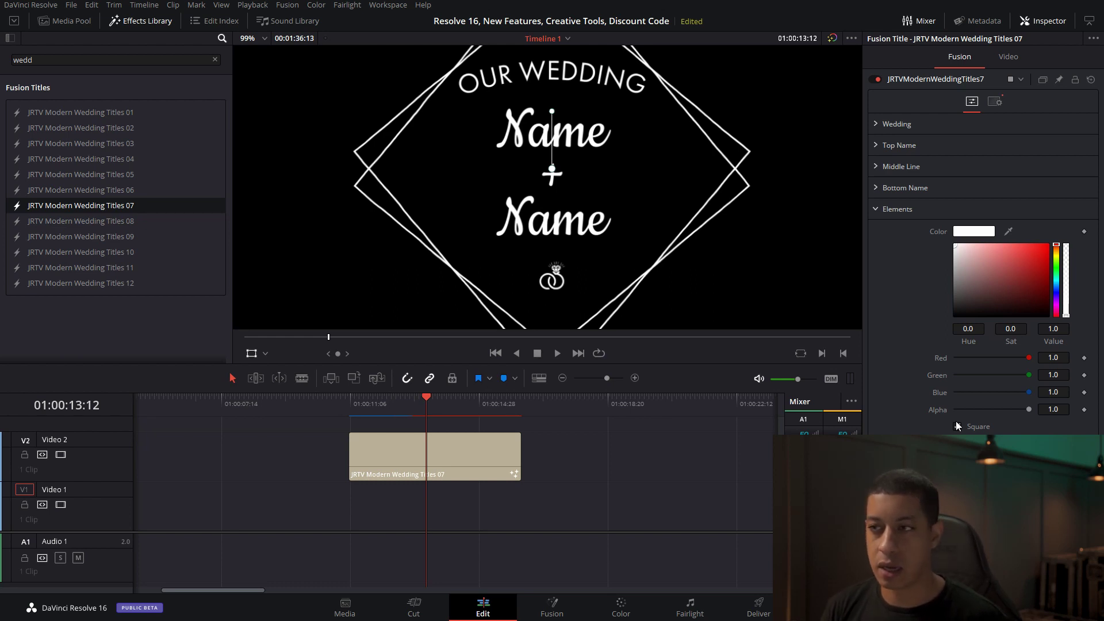
# - Play the JRTV Modern Wedding Titles 07 clip from its start to review the whole title animation
pyautogui.scroll(-5, 647, 175)
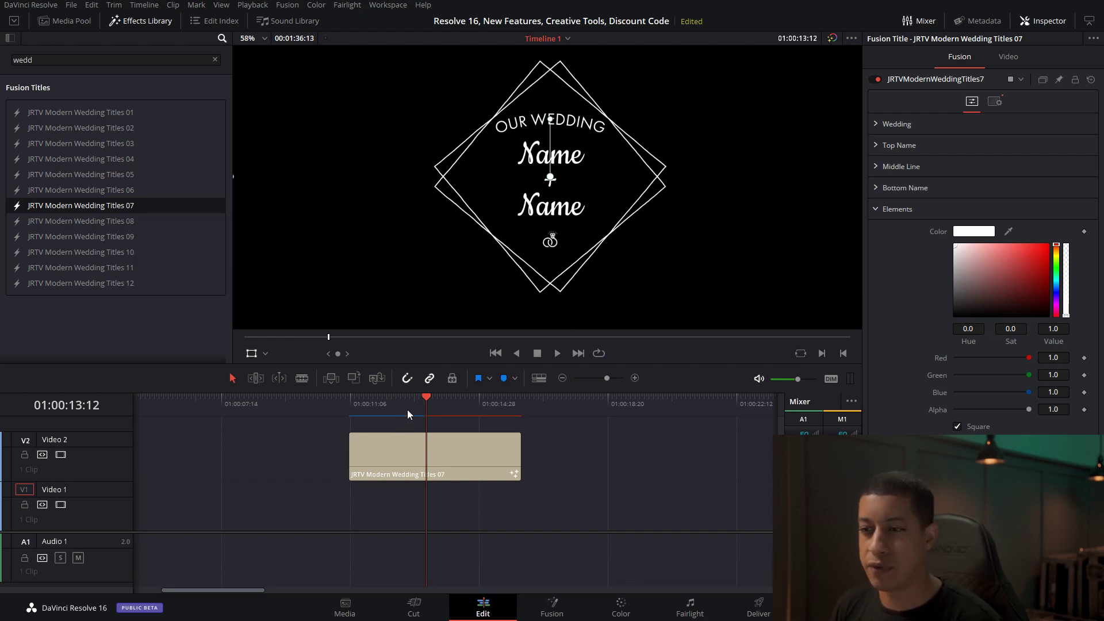
pyautogui.press('space')
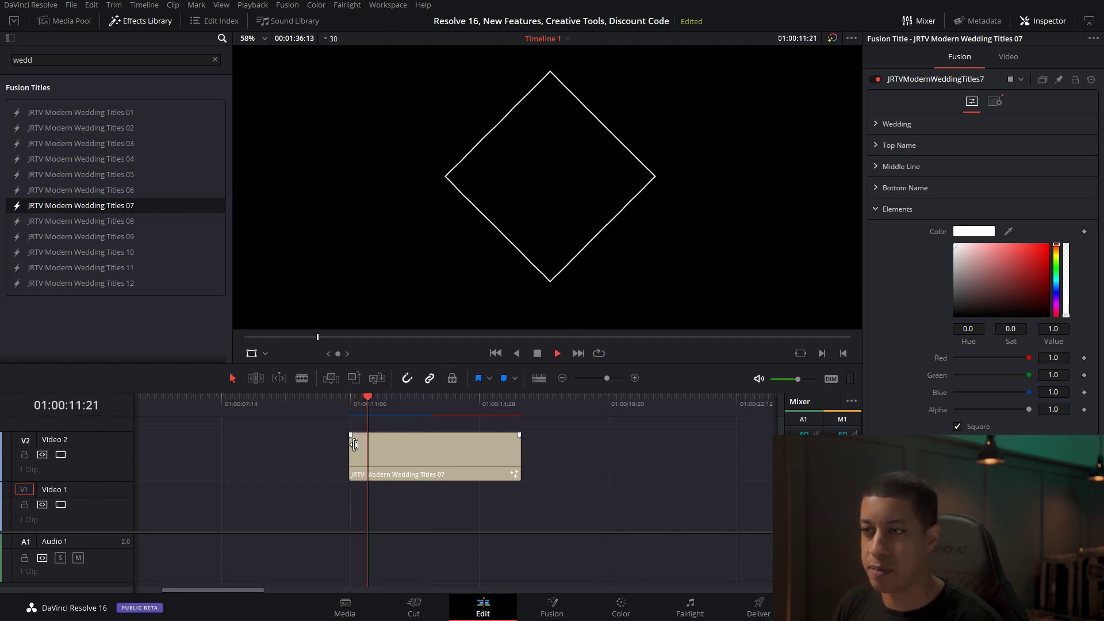
pyautogui.press('space')
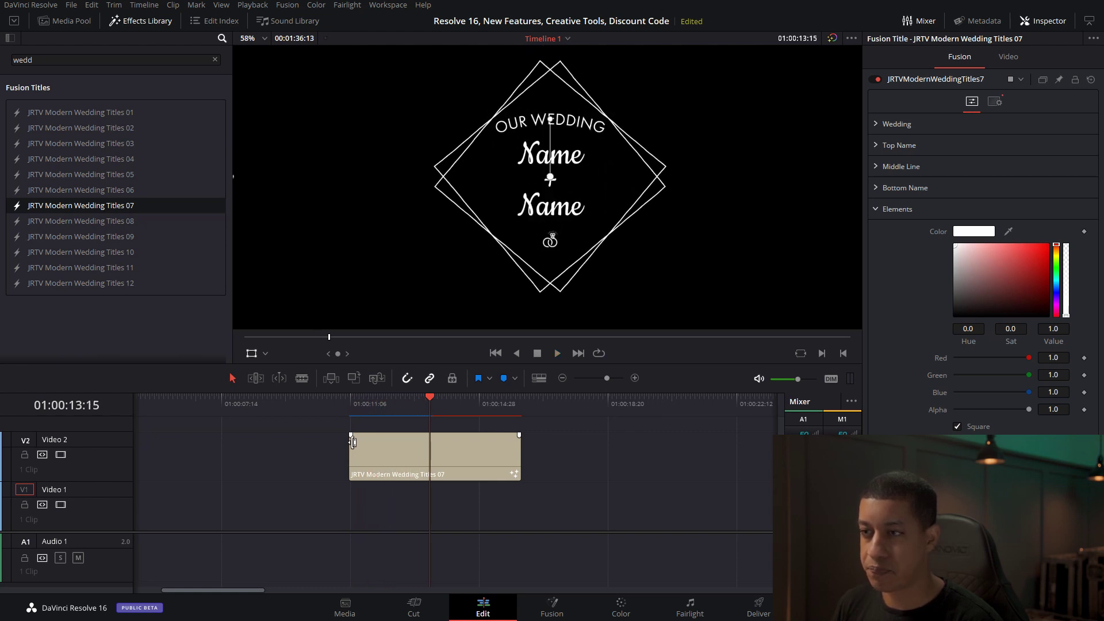